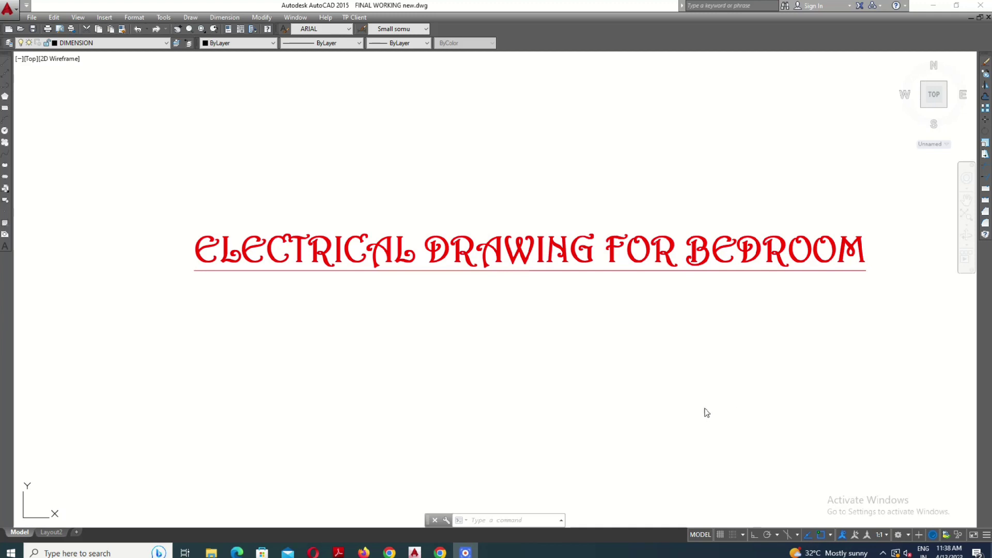
- Open the title for editing and select ELECTRICAL, then close the editor unchanged
double_click(332, 250)
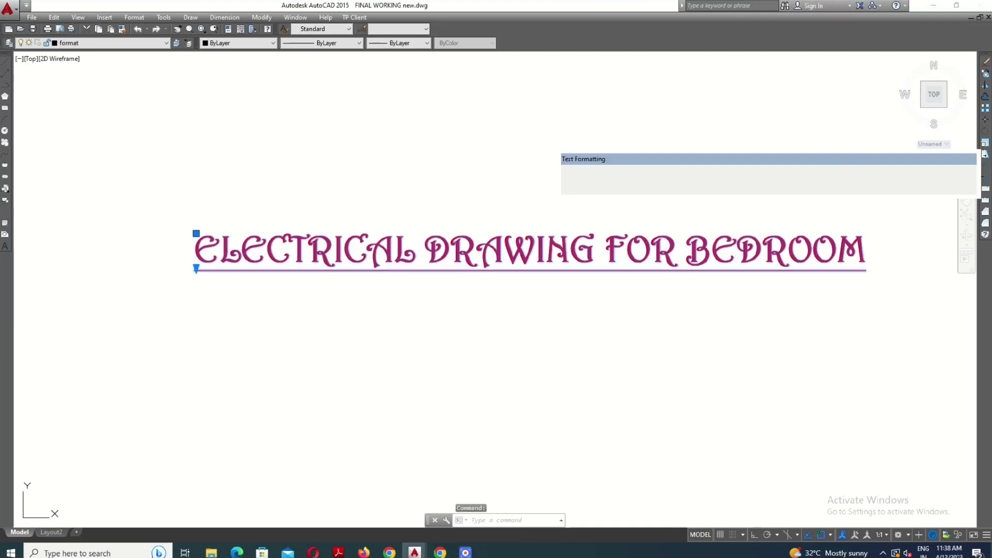
drag(415, 255, 132, 265)
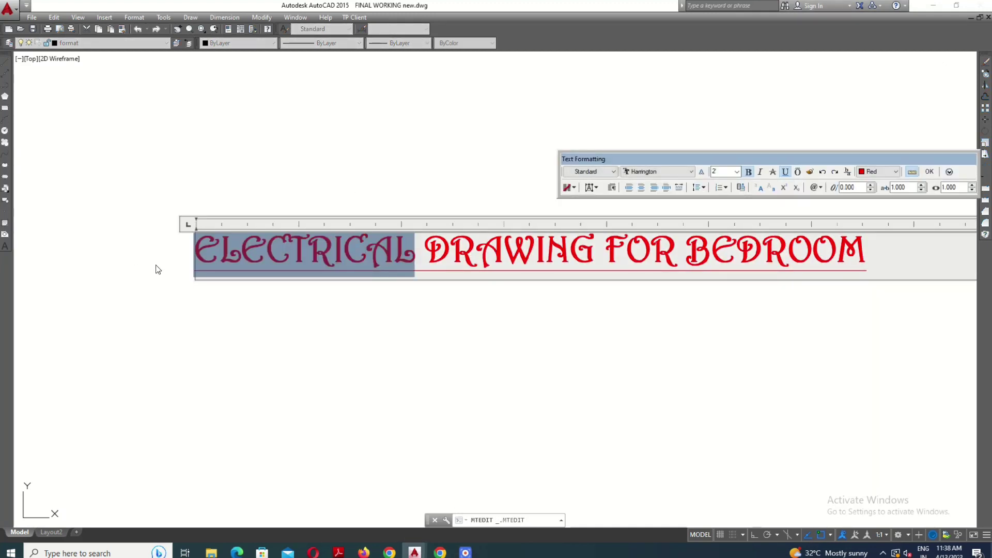
click(680, 324)
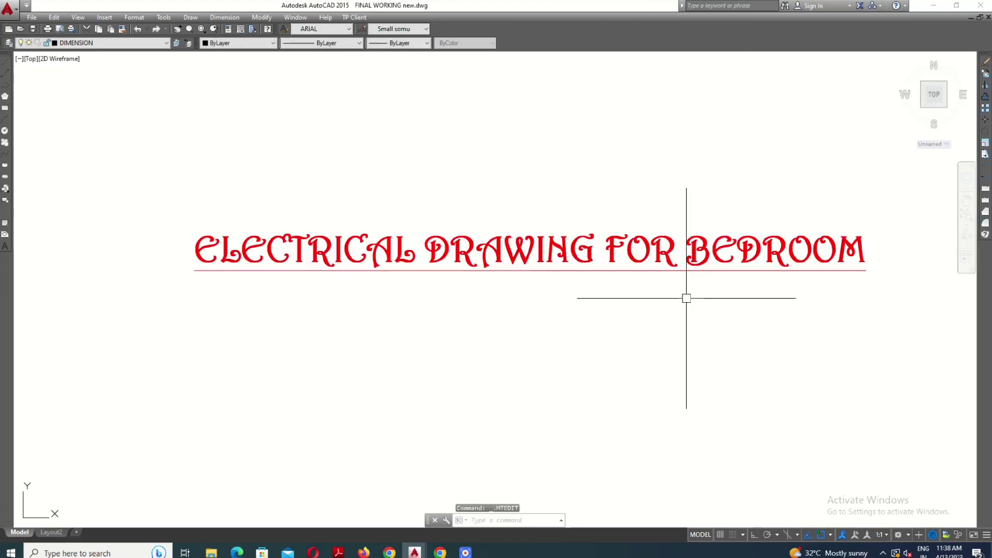
click(677, 262)
key(Escape)
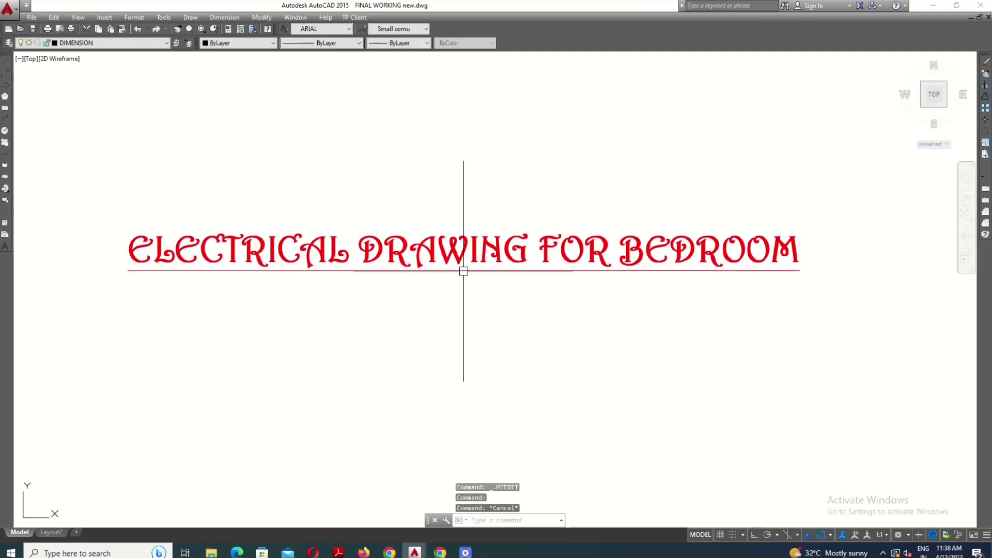
scroll(669, 239, up, 2)
scroll(646, 259, up, 2)
- Set the word BEDROOM in the title to the Ink Free font and recentre the title
double_click(647, 260)
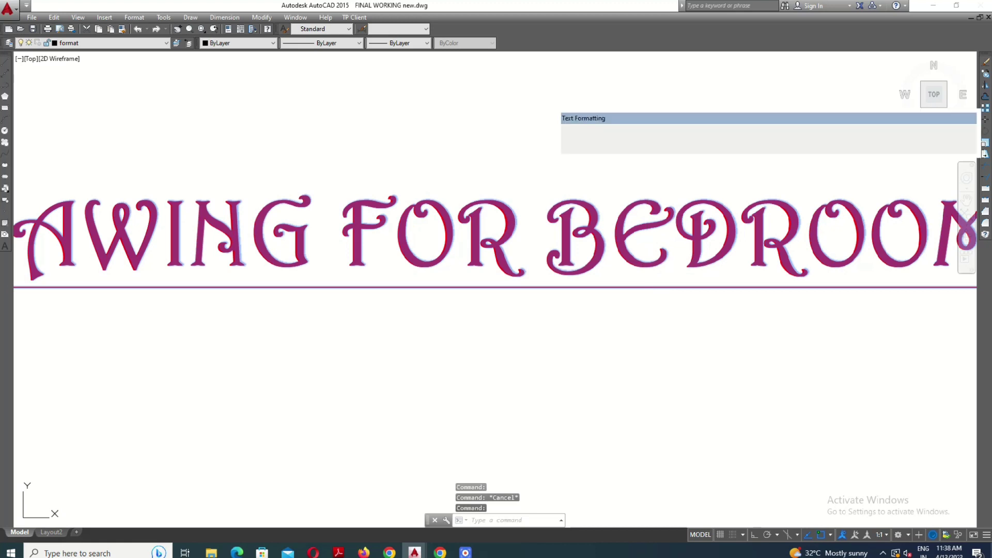
drag(882, 247, 592, 293)
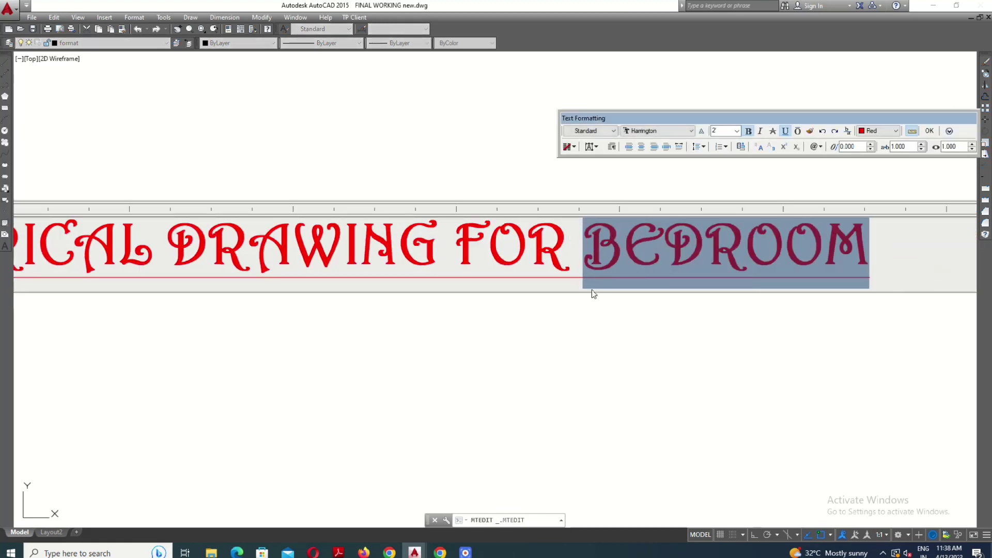
click(675, 133)
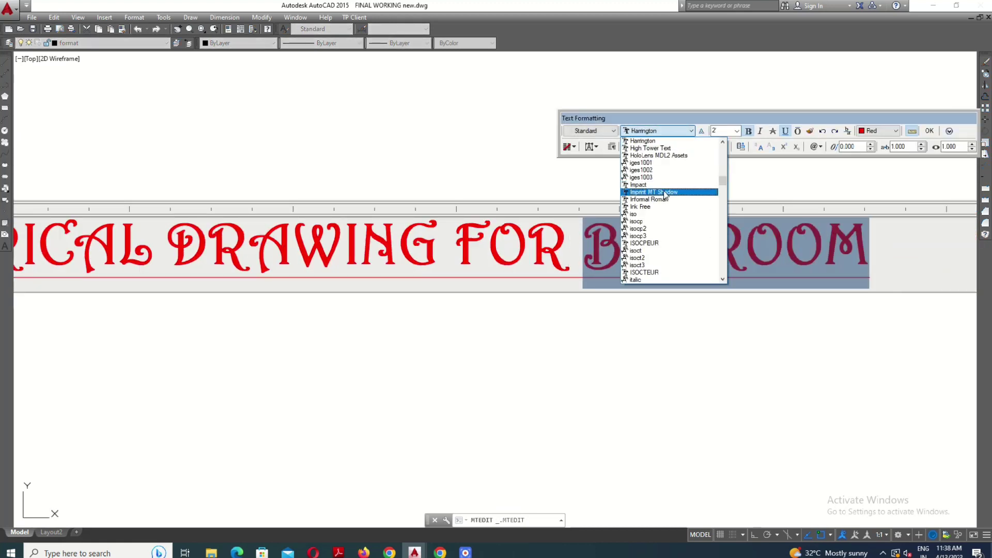
click(652, 207)
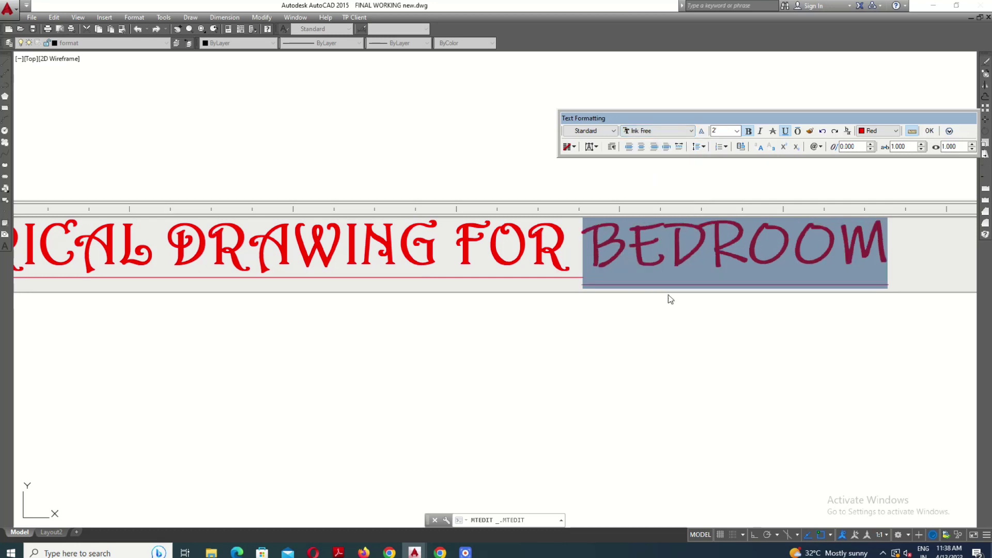
click(670, 320)
scroll(525, 340, down, 1)
scroll(490, 325, down, 1)
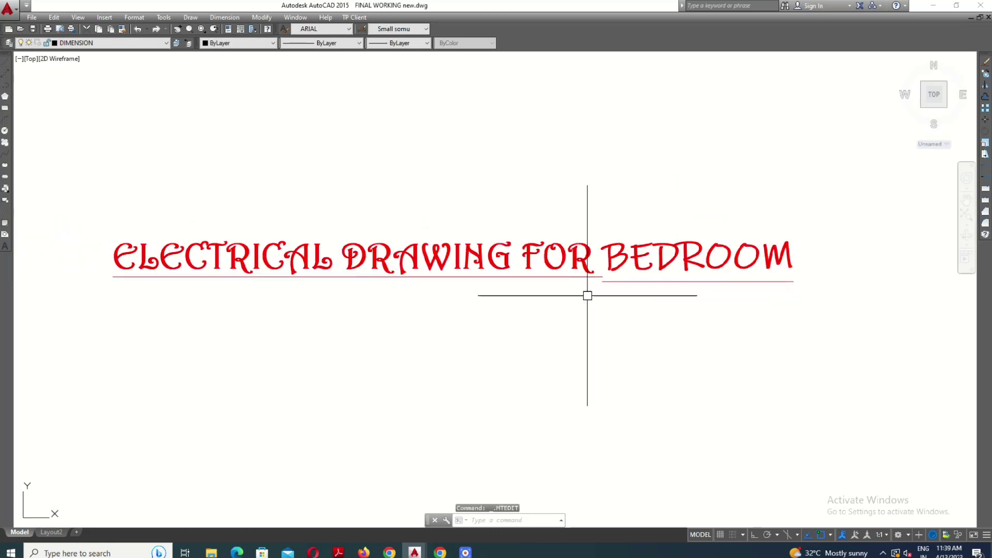
middle_drag(587, 293, 647, 270)
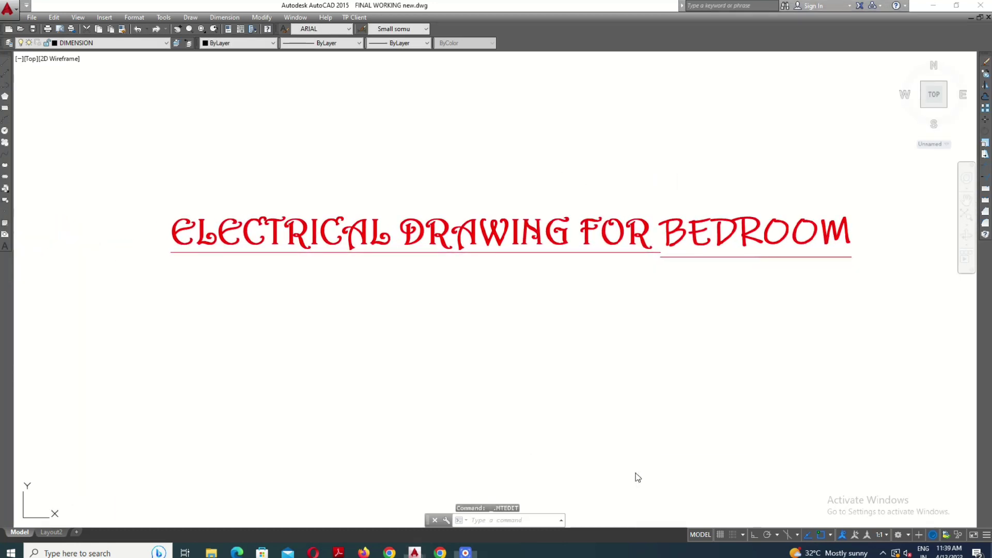
- Browse the INDEX entries, checking the FAN, TUBE LIGHT and NIGHT LIGHT labels
scroll(319, 214, up, 4)
scroll(371, 218, down, 1)
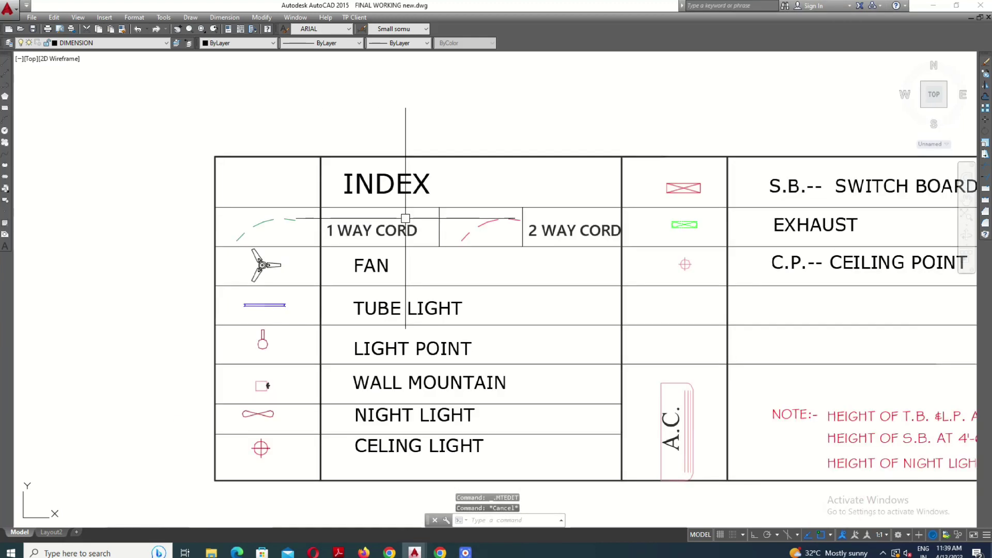
key(Escape)
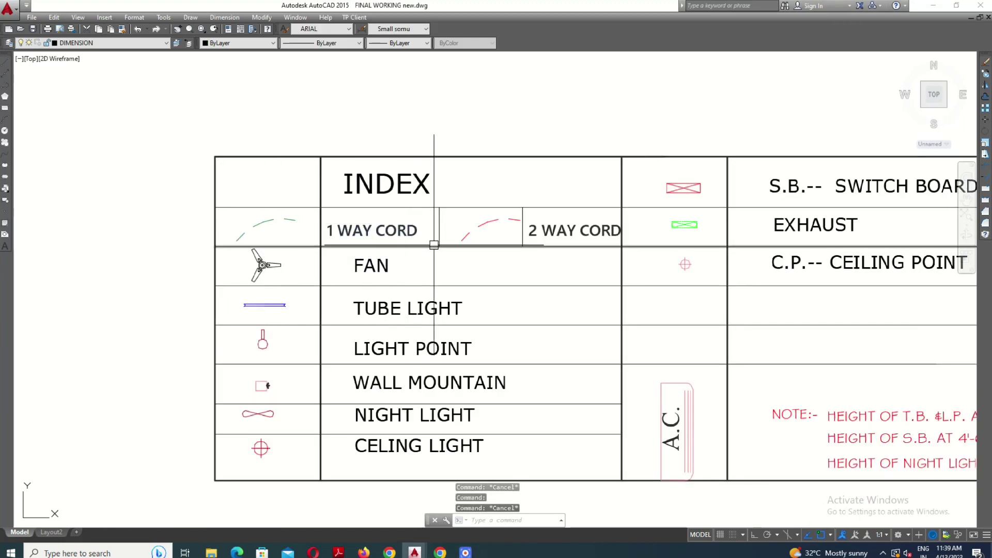
middle_drag(463, 258, 462, 243)
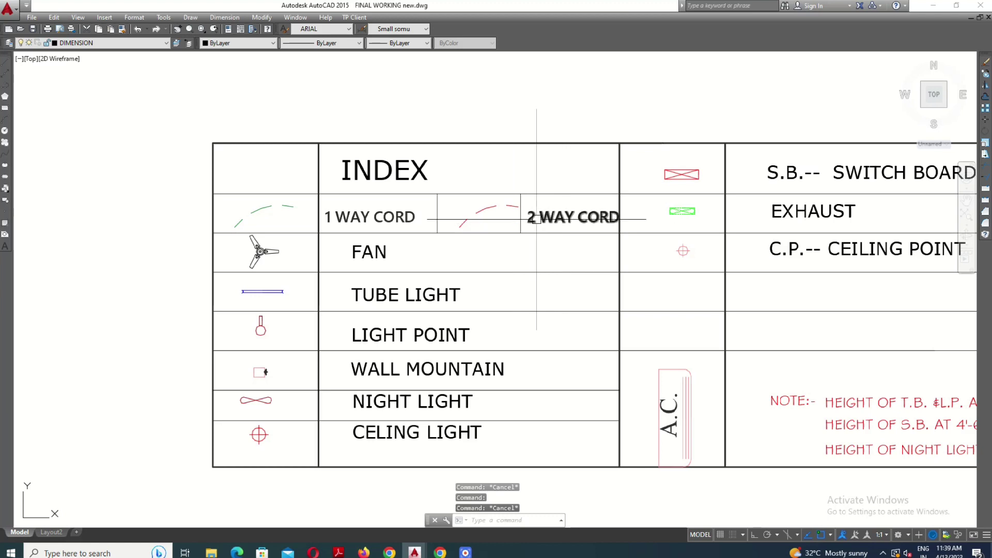
key(Escape)
click(370, 251)
scroll(261, 255, up, 2)
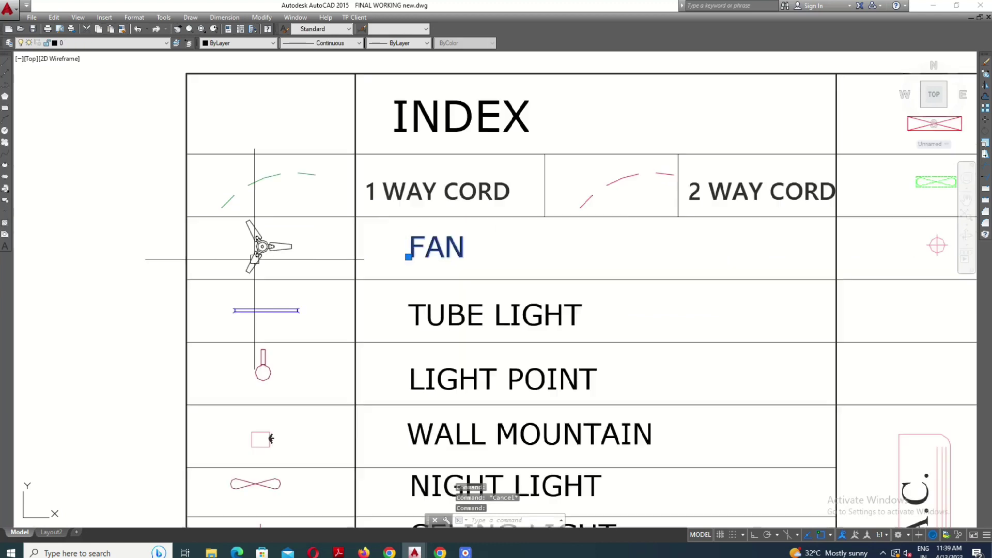
middle_drag(343, 277, 343, 219)
key(Escape)
click(432, 254)
scroll(391, 190, down, 4)
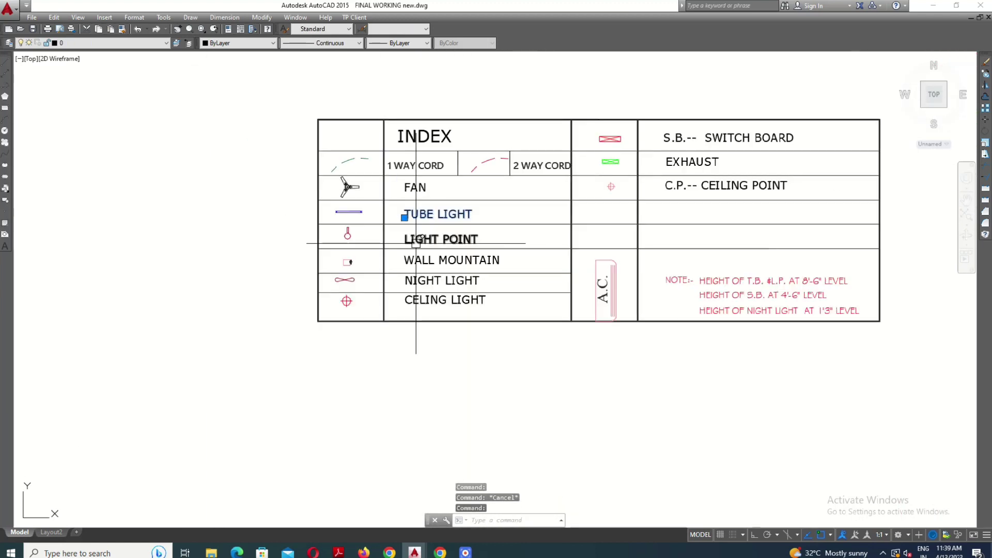
key(Escape)
scroll(412, 240, up, 2)
key(Escape)
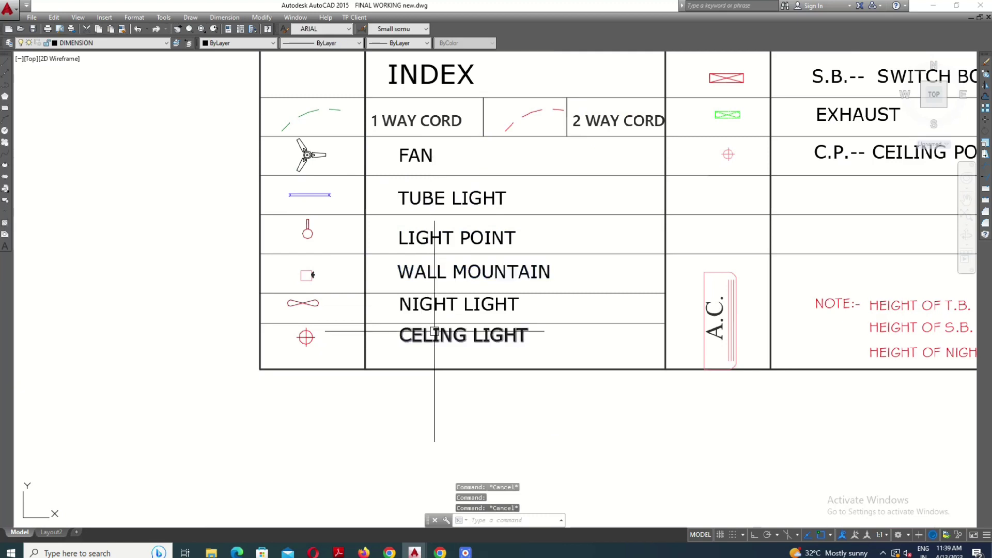
click(433, 311)
key(Escape)
middle_drag(438, 336, 422, 299)
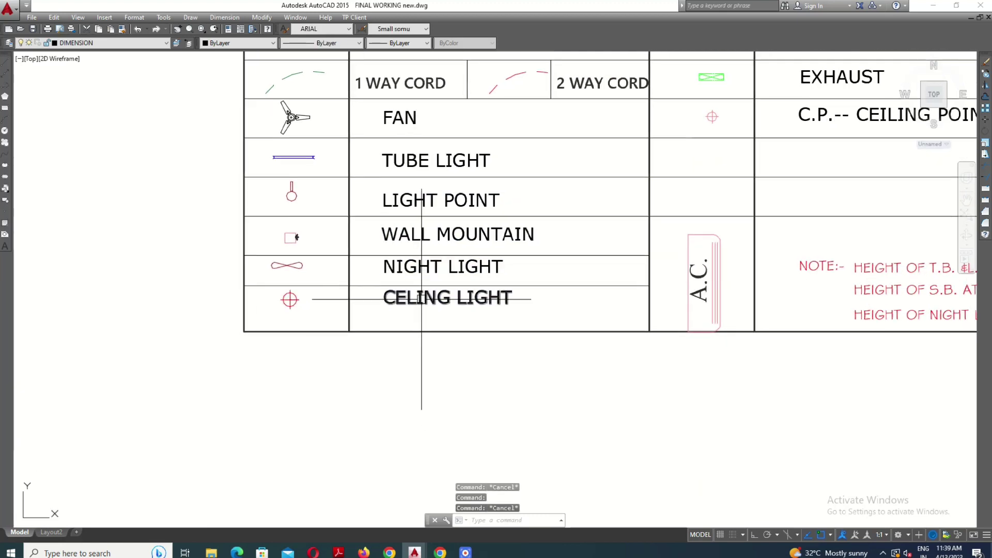
scroll(276, 296, down, 1)
key(Escape)
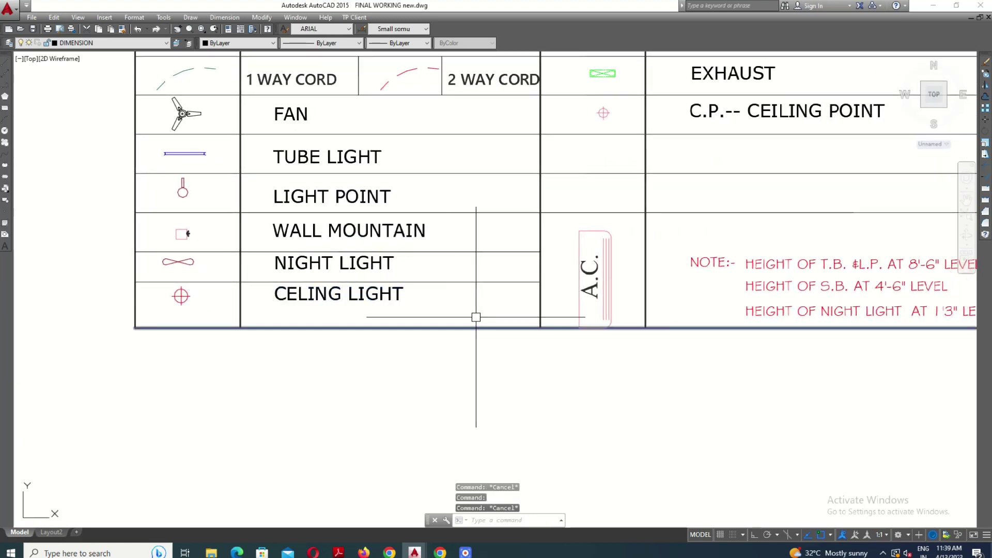
middle_drag(538, 317, 331, 361)
scroll(369, 284, down, 2)
middle_drag(363, 319, 359, 338)
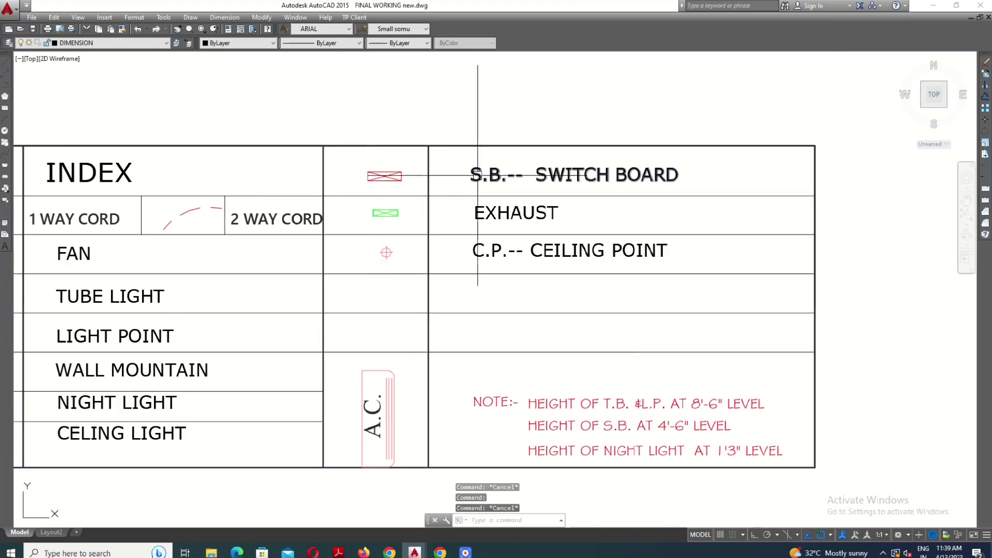
- Regenerate the display and check the A.C. block in the index
scroll(494, 165, up, 3)
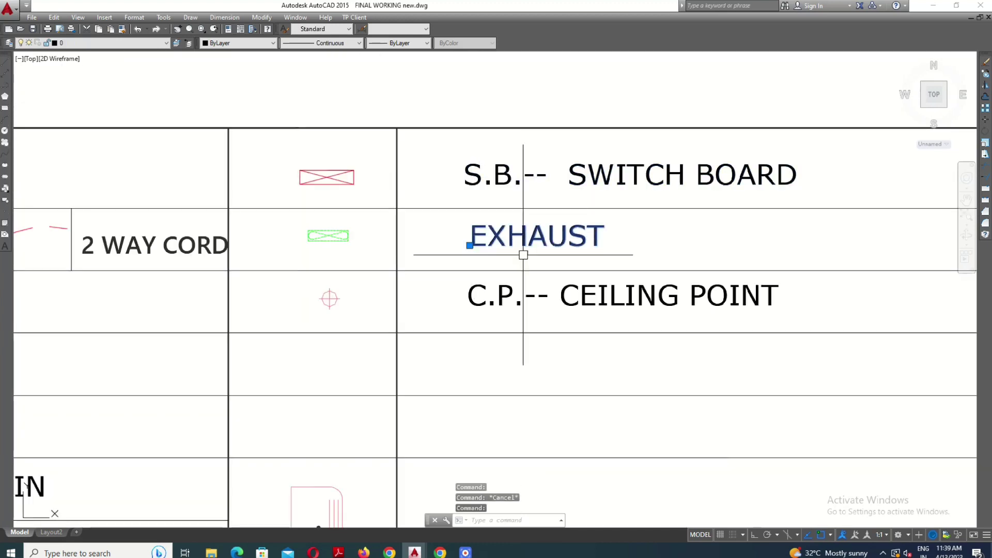
scroll(509, 306, down, 2)
scroll(642, 222, down, 1)
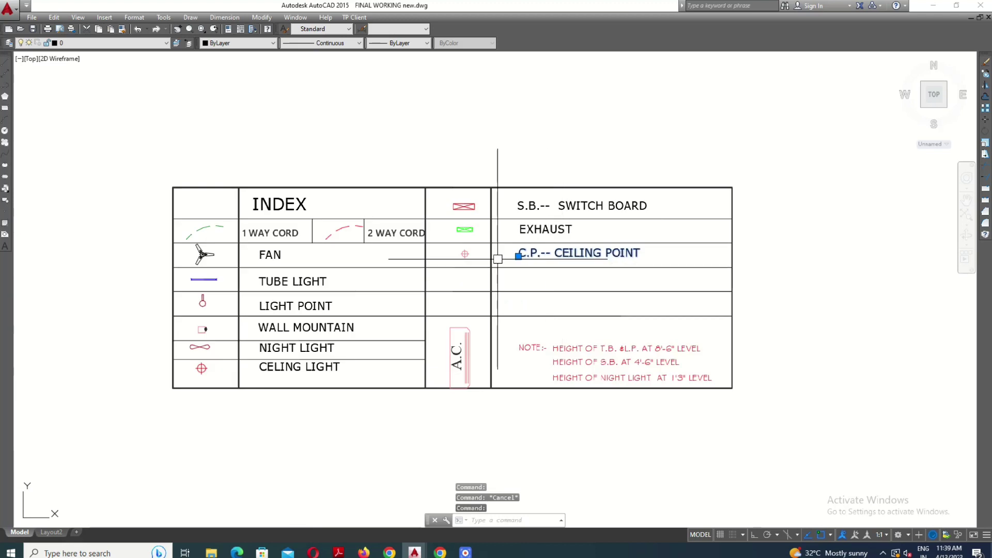
scroll(465, 255, up, 3)
scroll(490, 265, up, 2)
scroll(487, 265, down, 3)
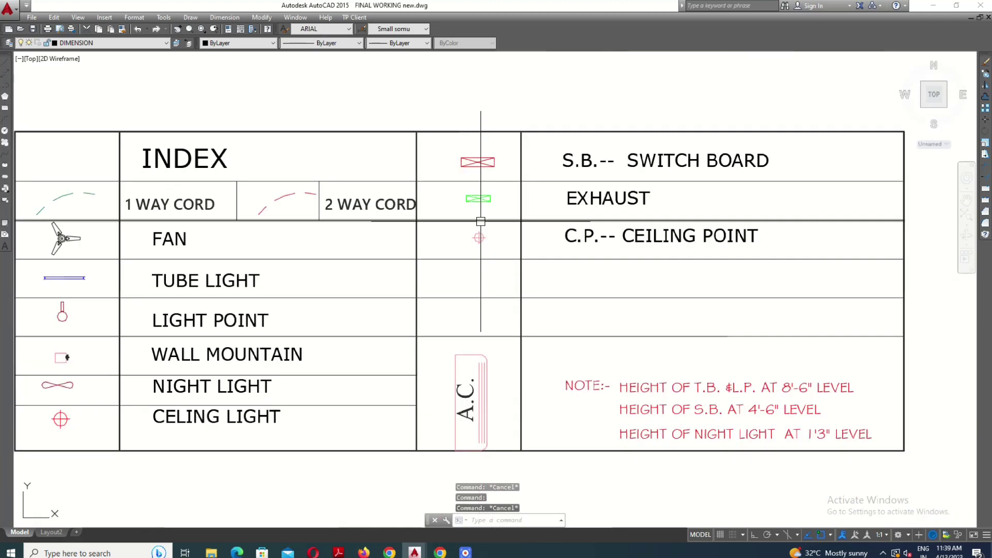
scroll(475, 238, up, 3)
text(re)
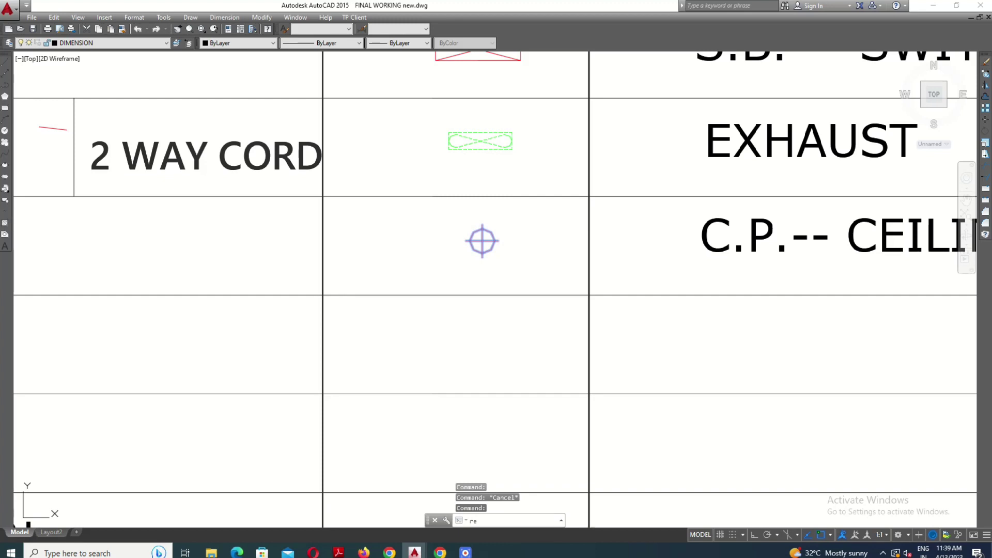
key(Return)
scroll(514, 247, down, 2)
key(Escape)
key(Escape)
scroll(559, 338, up, 3)
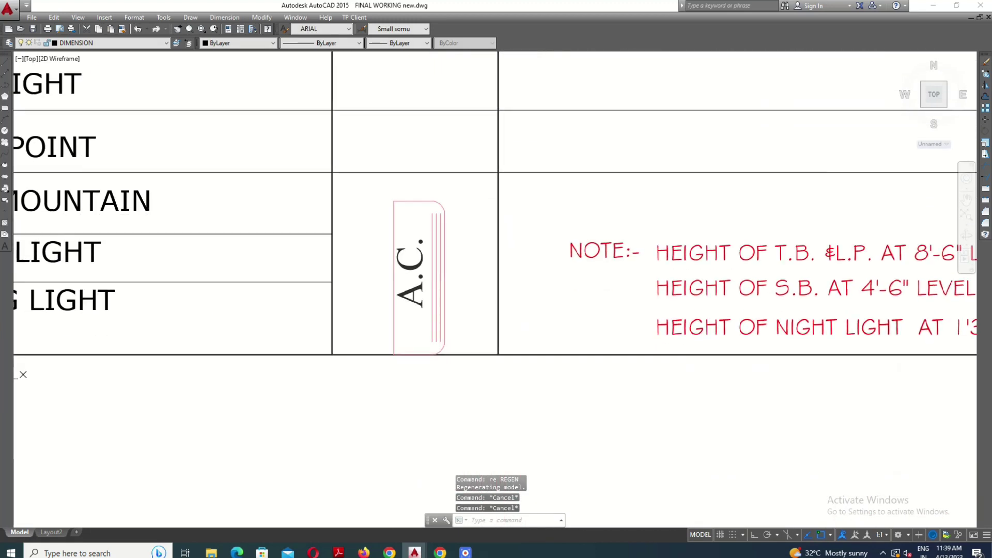
click(441, 327)
key(Escape)
scroll(465, 328, down, 2)
- Pan to the NOTE lines and frame the whole INDEX table in view
middle_drag(640, 332, 483, 327)
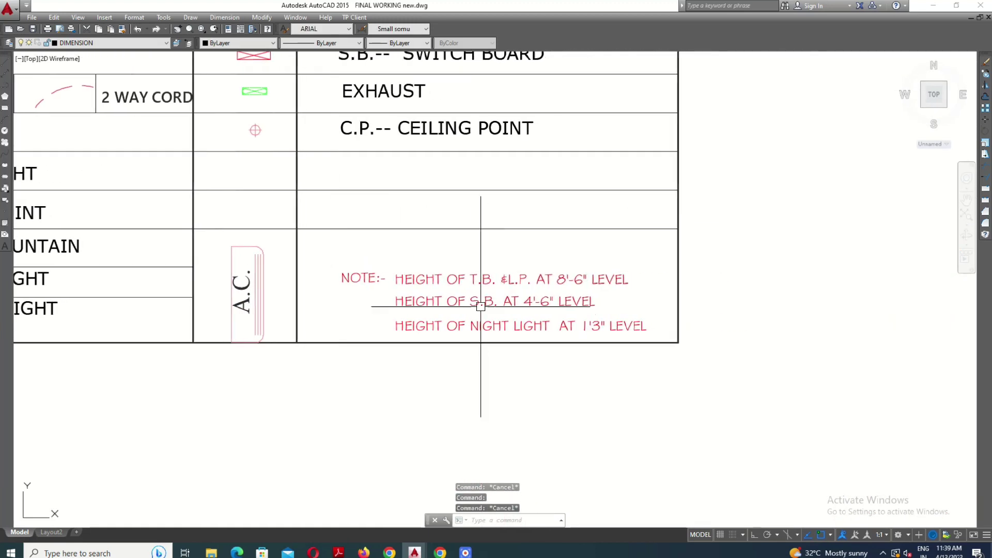
scroll(486, 281, up, 2)
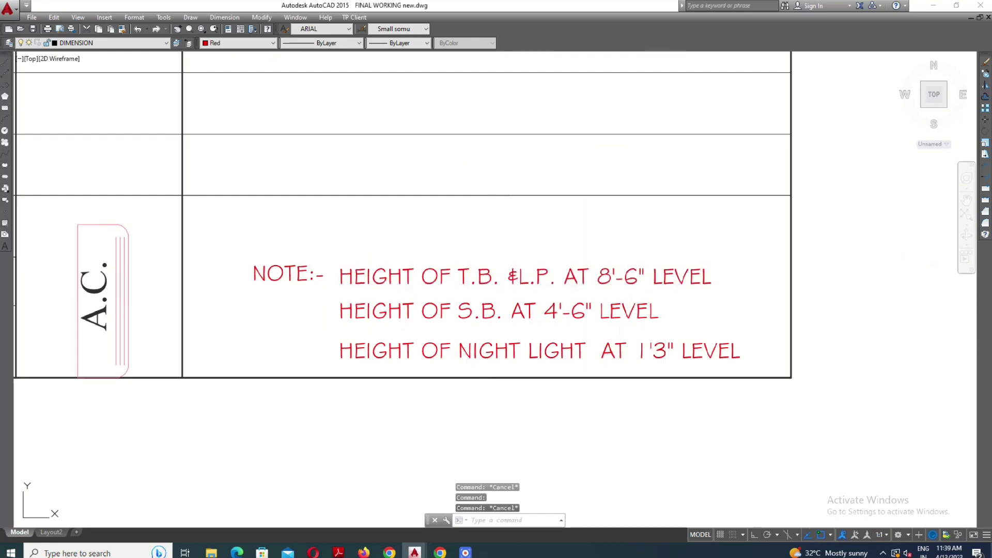
middle_drag(631, 332, 619, 290)
scroll(478, 273, up, 2)
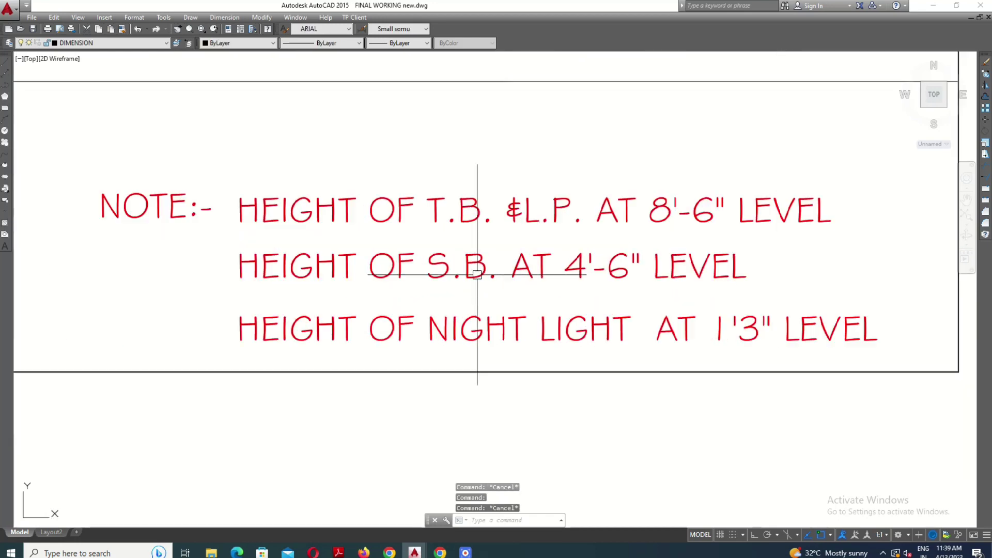
middle_drag(471, 279, 453, 331)
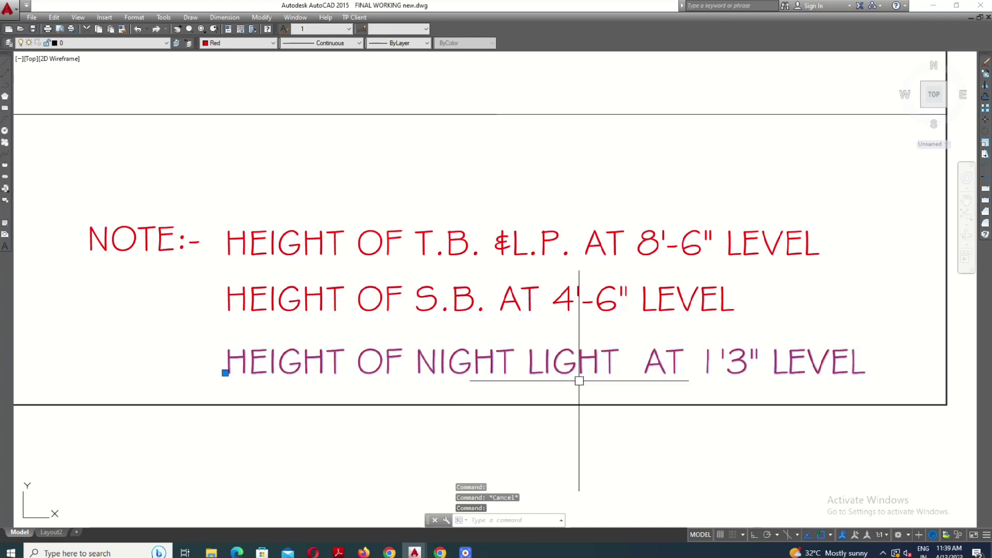
middle_drag(580, 378, 593, 410)
scroll(640, 367, down, 2)
mouse_move(642, 365)
middle_down()
mouse_move(670, 384)
mouse_move(721, 386)
middle_up()
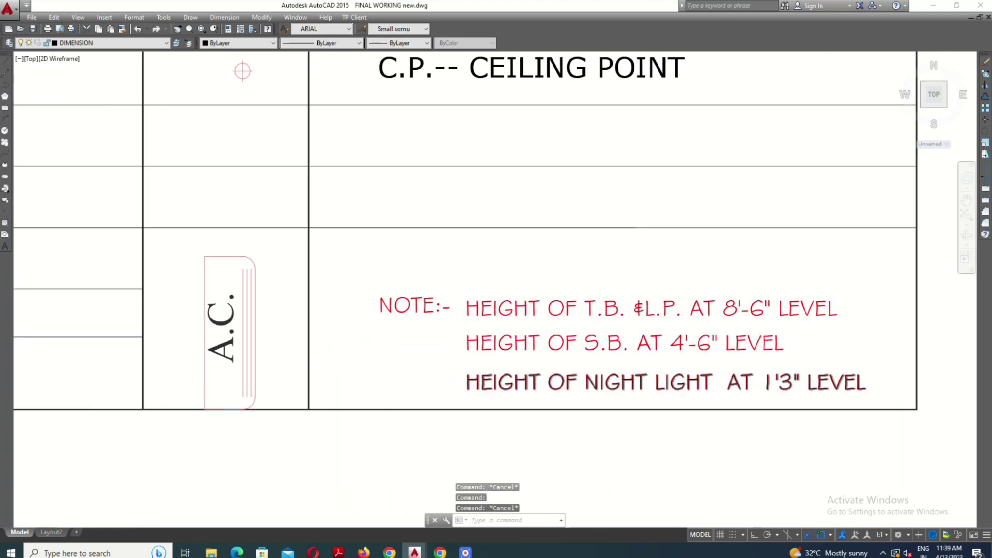
scroll(721, 386, down, 2)
mouse_move(558, 327)
middle_down()
mouse_move(638, 359)
mouse_move(680, 352)
mouse_move(668, 353)
middle_up()
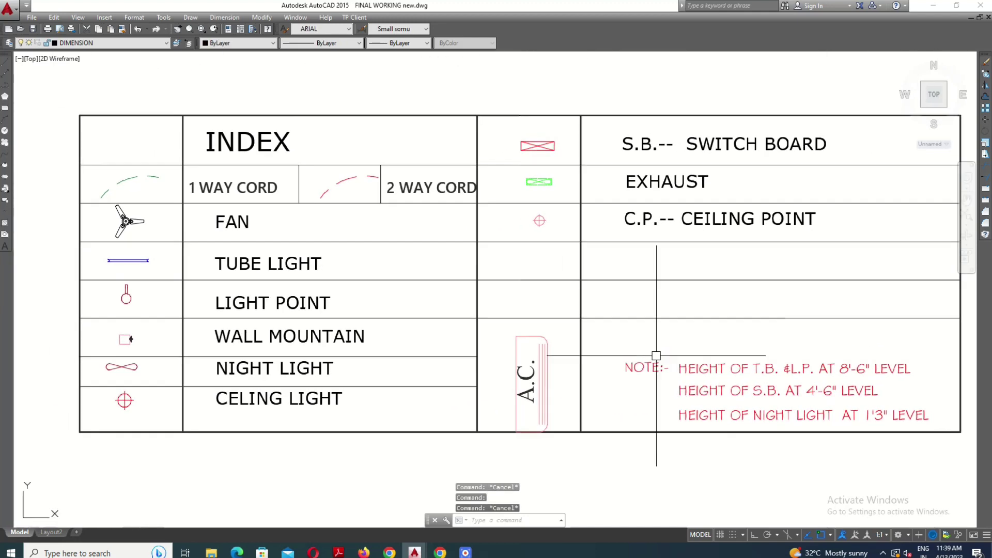
scroll(578, 366, down, 2)
scroll(577, 366, up, 2)
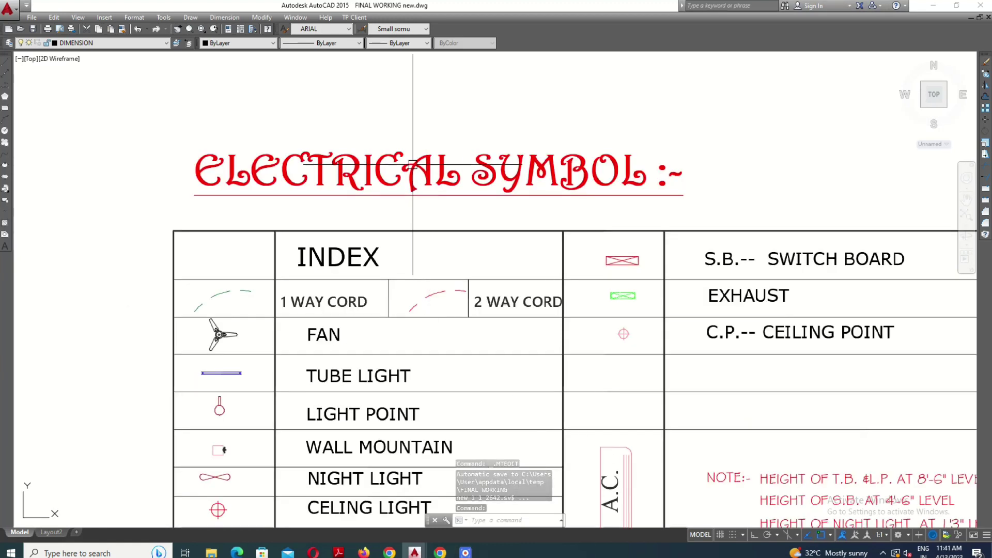
- Select the ELECTRICAL SYMBOL title, nudge the table down, then clear the selection
click(412, 181)
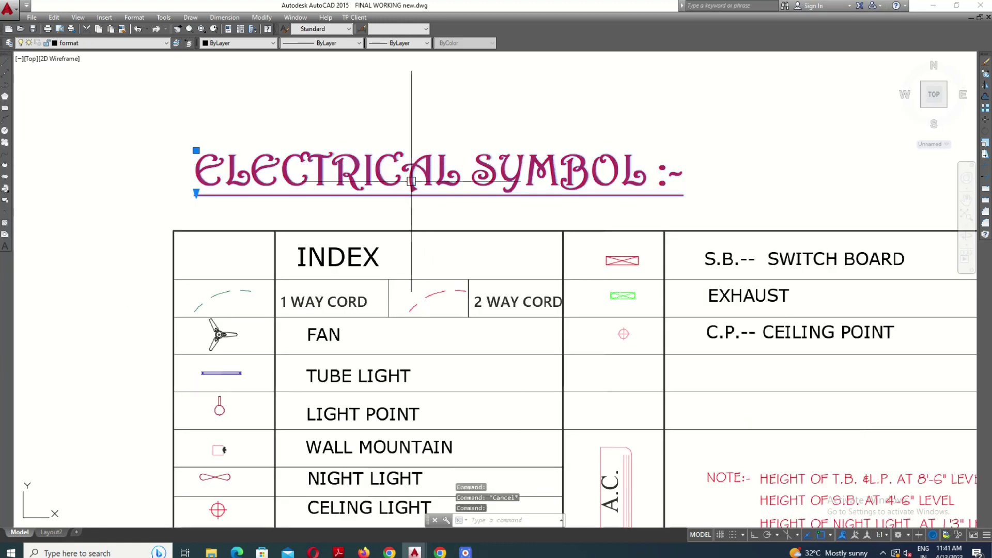
scroll(463, 263, down, 1)
scroll(496, 269, down, 1)
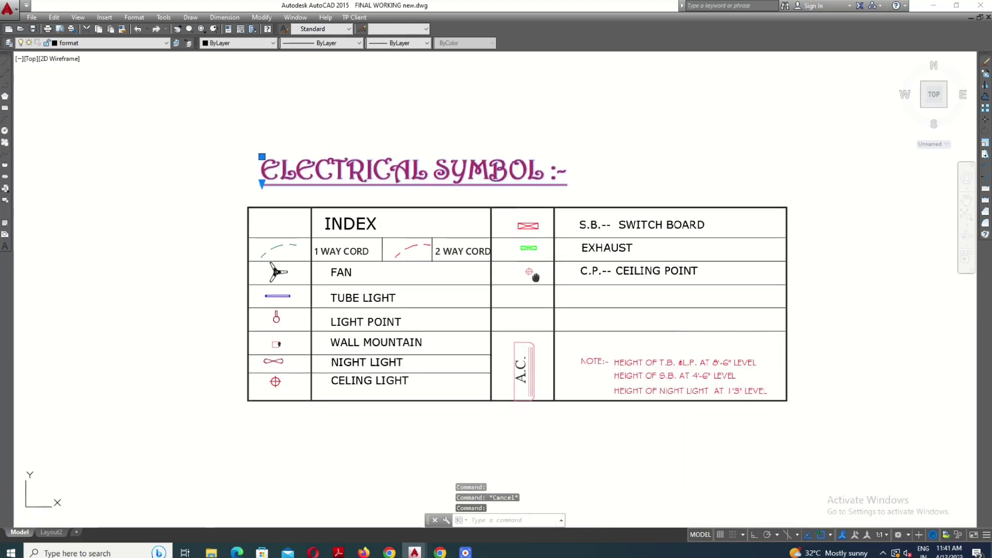
middle_drag(570, 368, 567, 384)
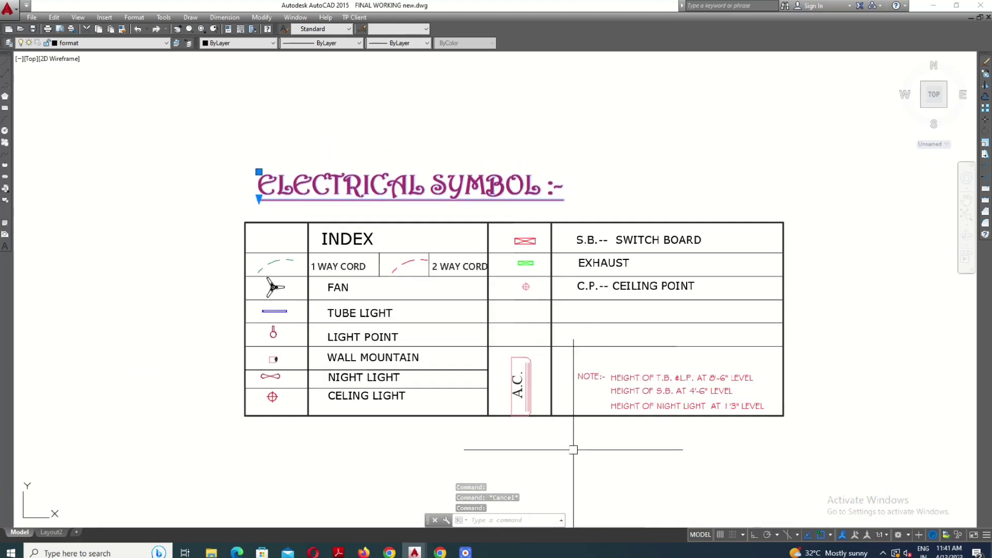
key(Escape)
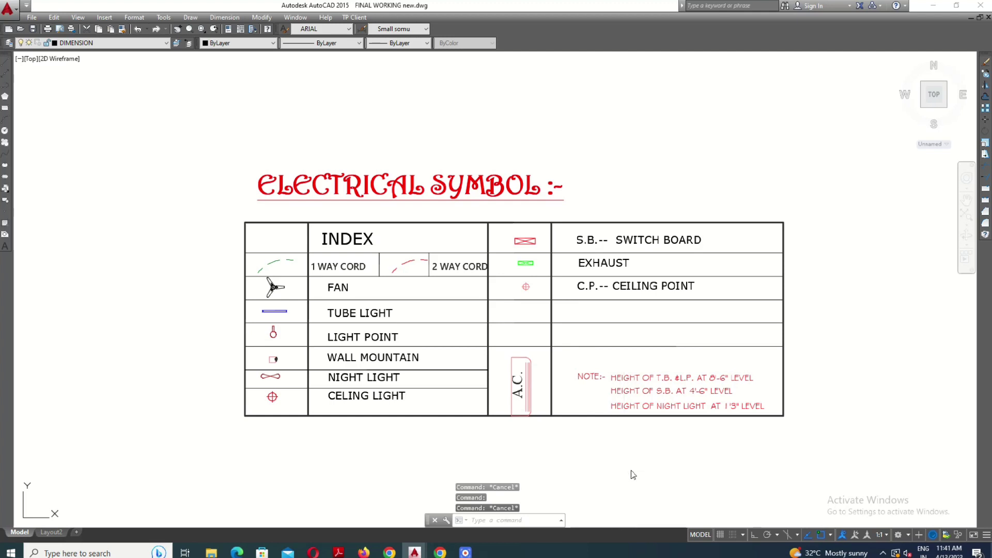
- Pan down to the bedroom floor plan and select its BEDROOM 15'2"X14'8" label
click(594, 283)
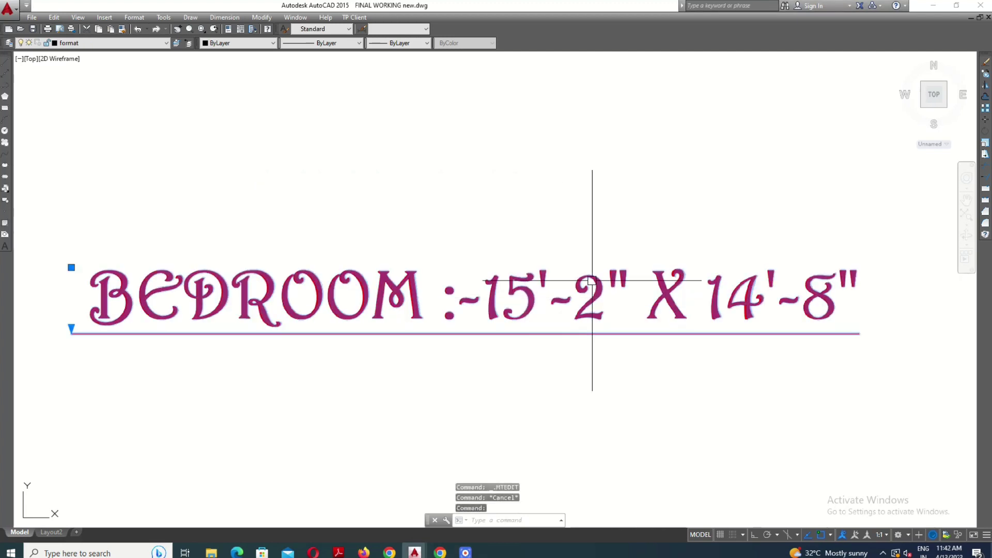
scroll(657, 294, down, 2)
mouse_move(556, 323)
middle_down()
mouse_move(547, 275)
mouse_move(552, 102)
mouse_move(554, 246)
mouse_move(538, 170)
middle_up()
scroll(538, 176, down, 2)
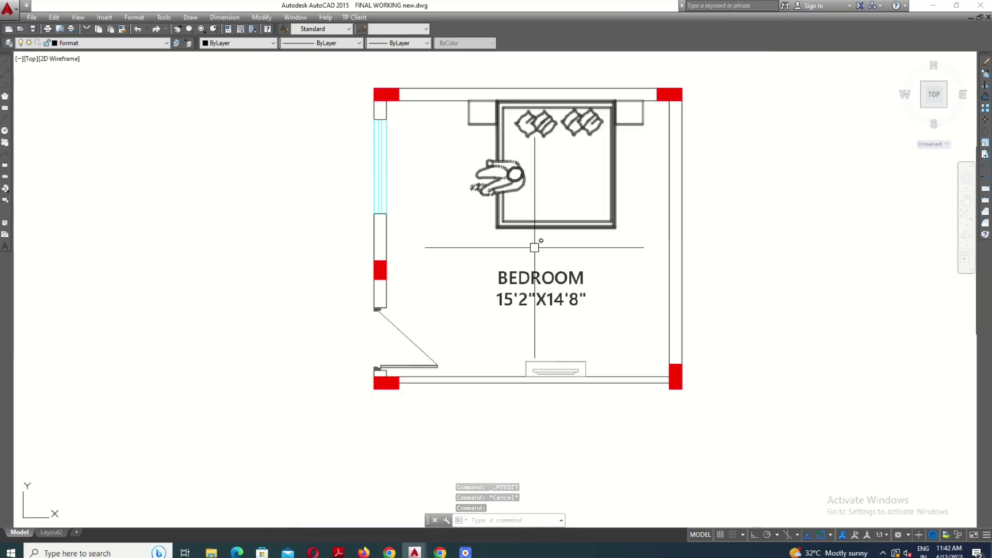
scroll(539, 264, up, 2)
mouse_move(530, 280)
middle_down()
mouse_move(526, 334)
mouse_move(498, 336)
middle_up()
scroll(525, 334, down, 2)
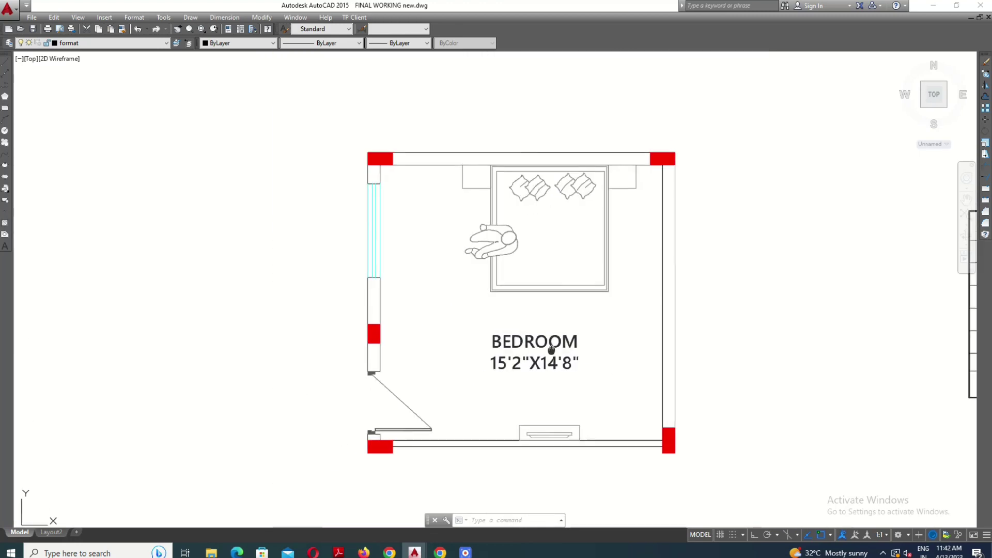
click(573, 364)
- Start a linear dimension for the 14'-8" room depth, then abandon it
key(Escape)
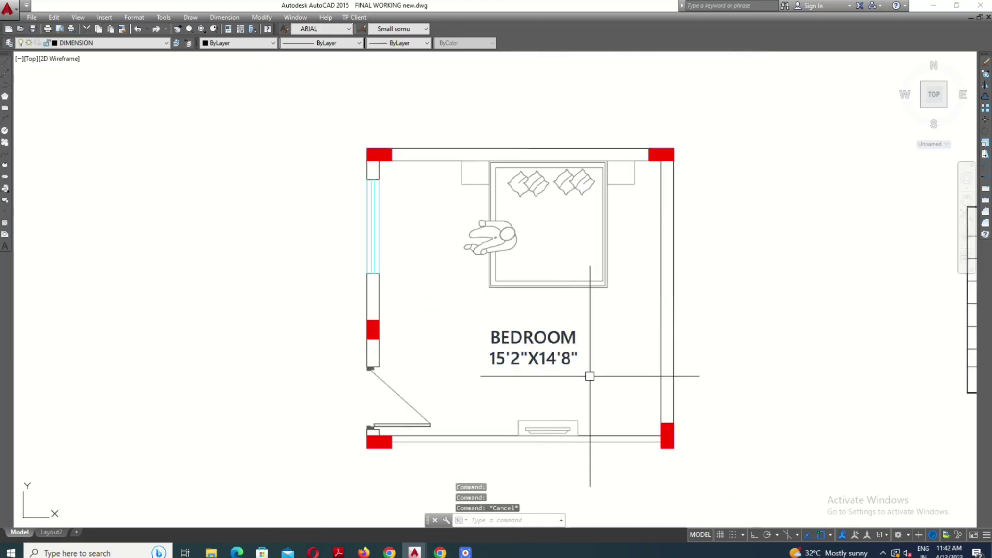
text(DIMLINEAR)
key(Return)
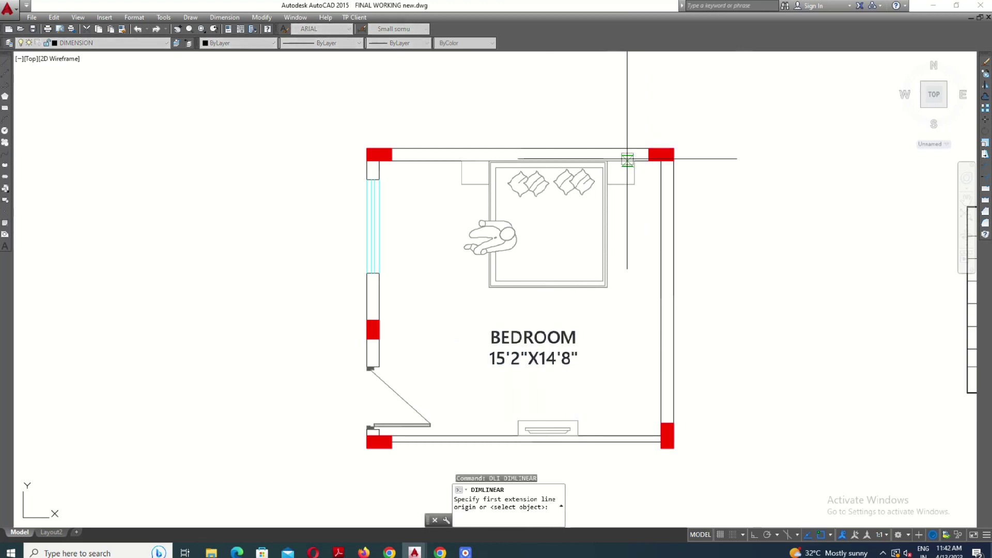
click(627, 162)
click(607, 425)
scroll(615, 430, up, 2)
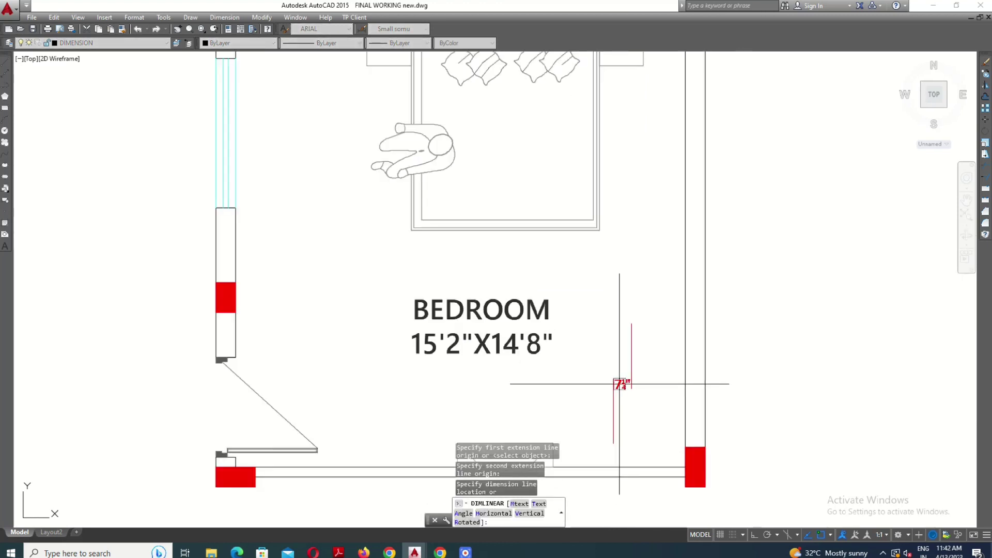
key(Escape)
- Try a 15'-2" width dimension between the walls, cancel it, and reposition the plan
key(Return)
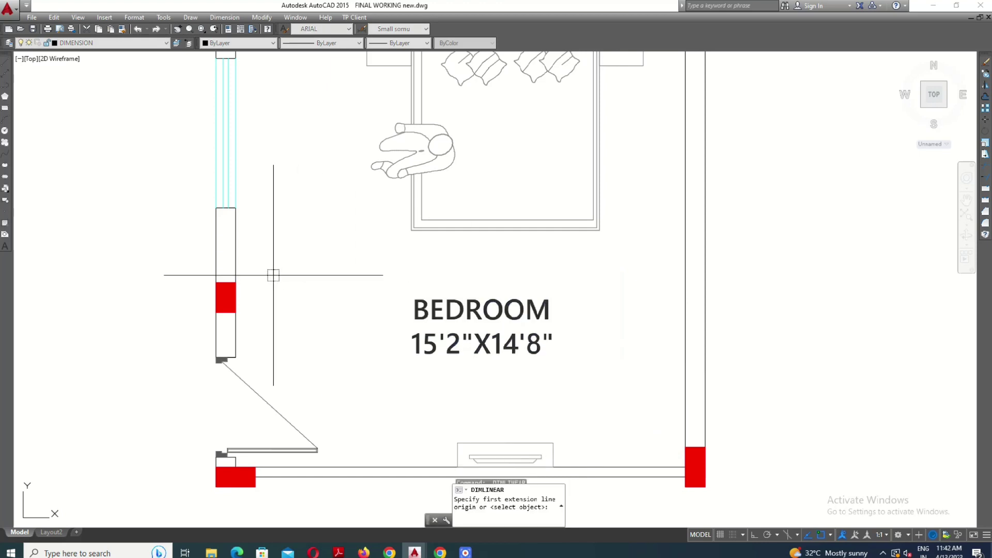
click(236, 261)
click(685, 284)
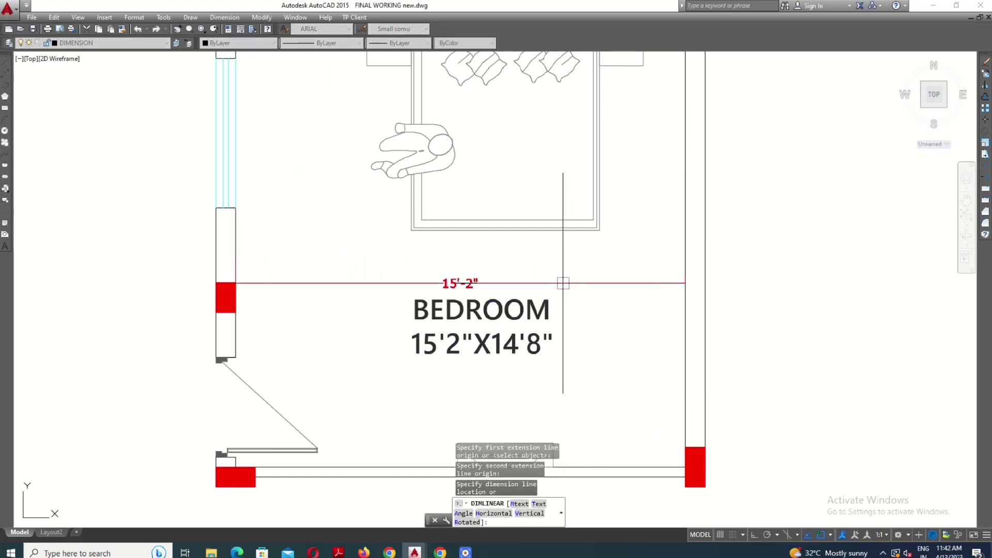
key(Escape)
scroll(563, 276, down, 2)
middle_drag(563, 275, 564, 321)
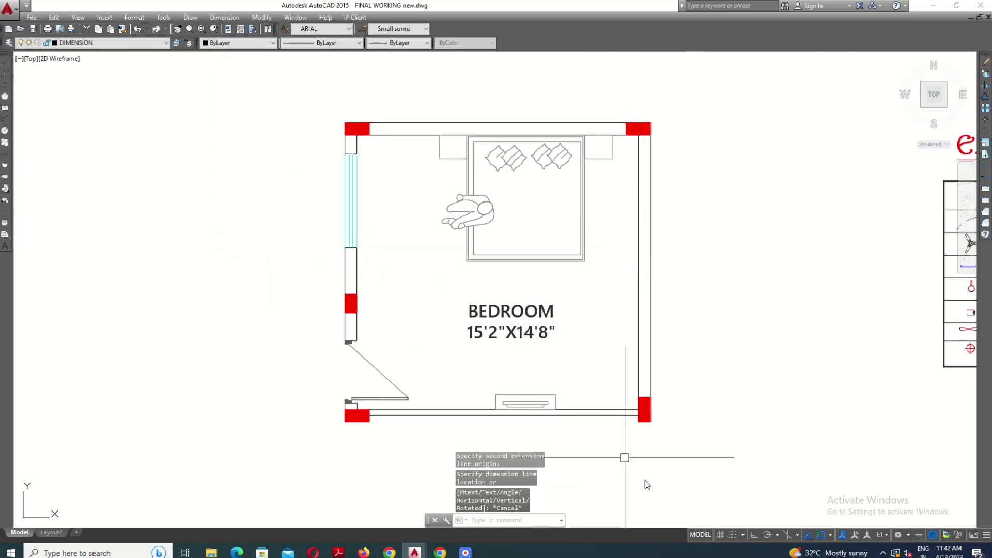
key(Escape)
scroll(578, 129, up, 2)
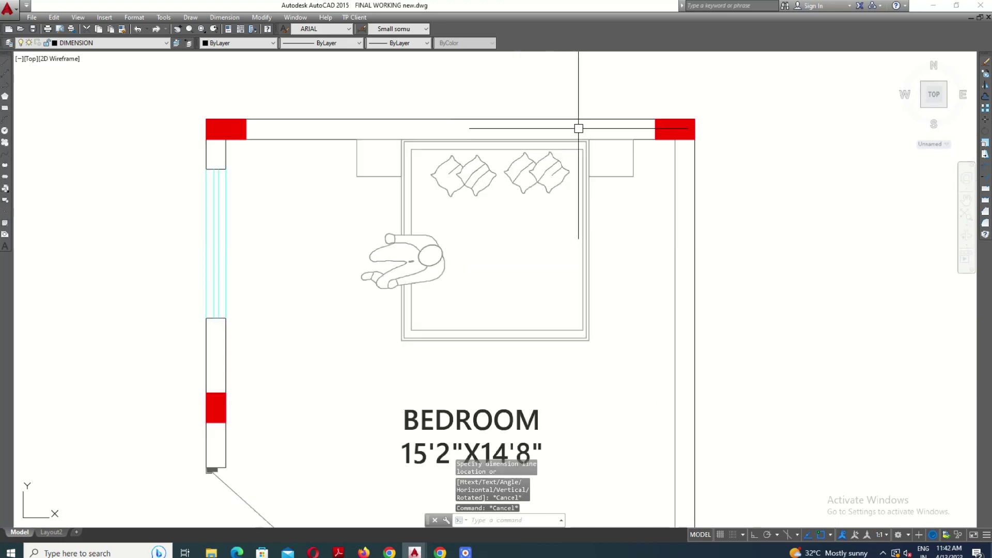
scroll(579, 128, down, 2)
scroll(577, 137, up, 2)
- Offset the top wall line 5' into the room as a horizontal guide line
text(o)
key(Return)
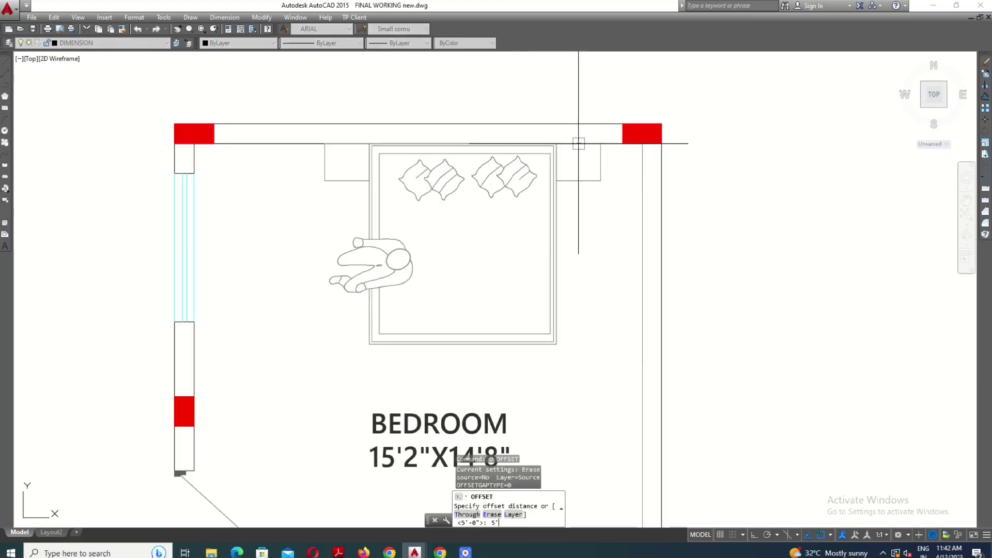
key(Return)
click(290, 141)
click(276, 215)
- End the offset and start a line at the bed's bottom midpoint
key(Escape)
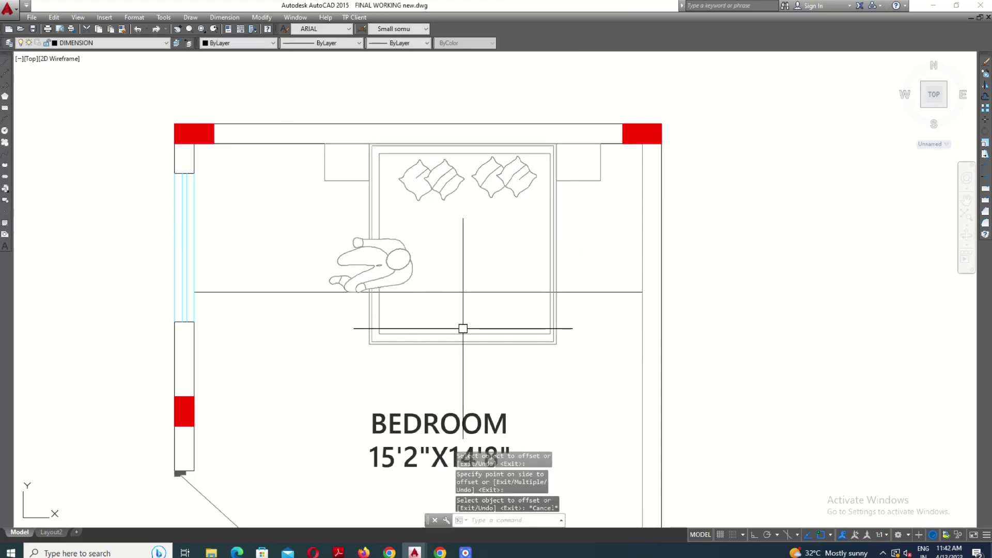
text(l)
key(Return)
click(457, 345)
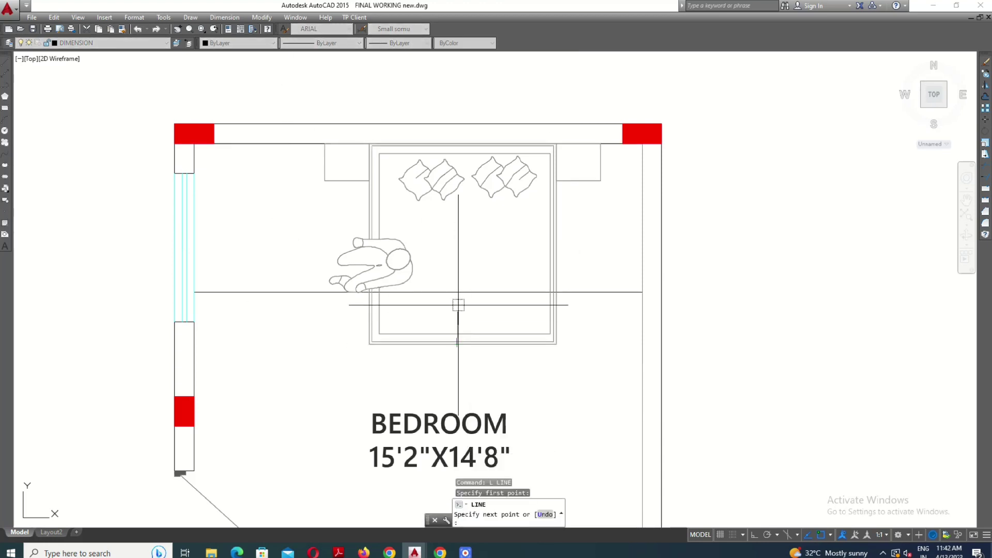
key(Escape)
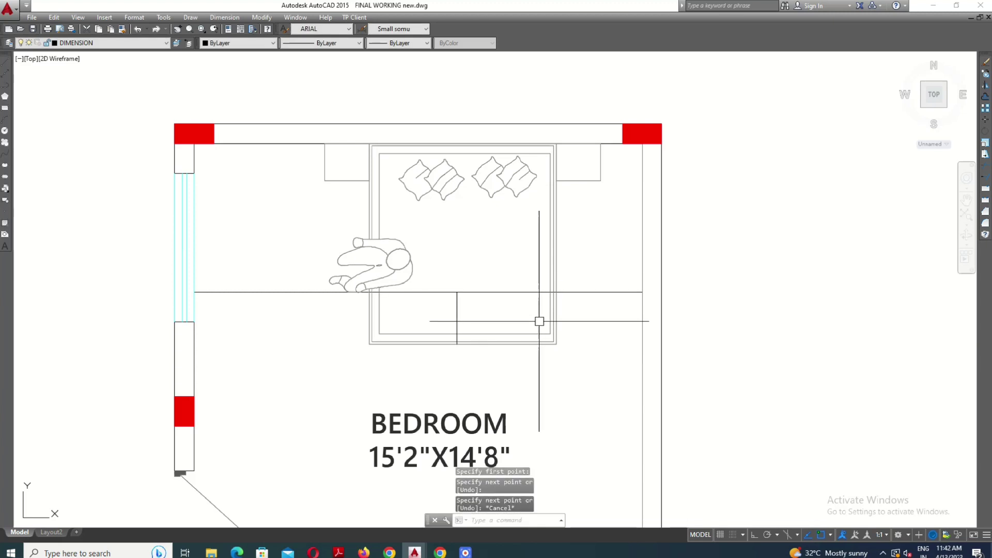
scroll(623, 464, down, 2)
scroll(624, 464, down, 5)
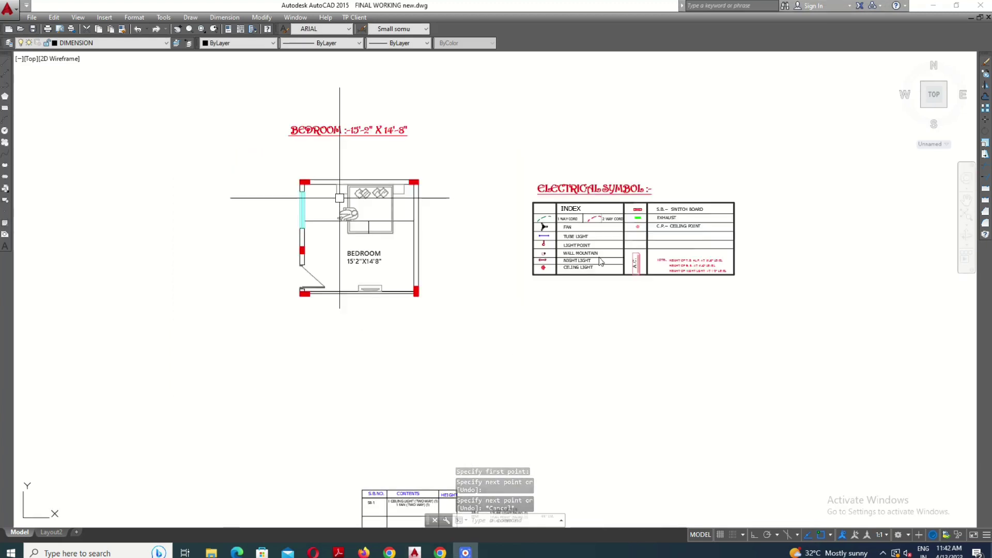
scroll(528, 227, up, 4)
scroll(527, 226, up, 5)
- Copy the ceiling fan symbol from the symbol index into the bedroom
key(Escape)
click(558, 249)
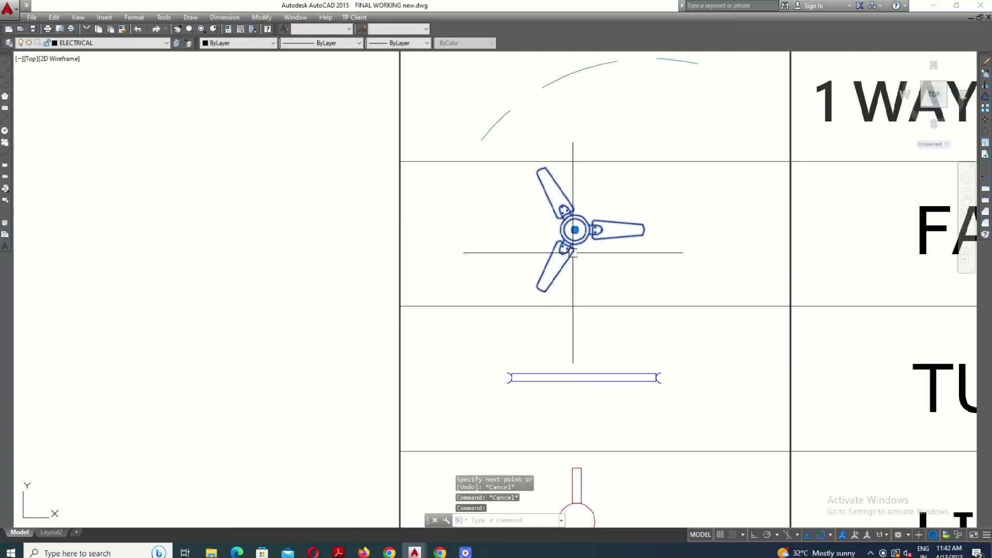
text(co)
key(Return)
scroll(574, 251, up, 3)
click(564, 283)
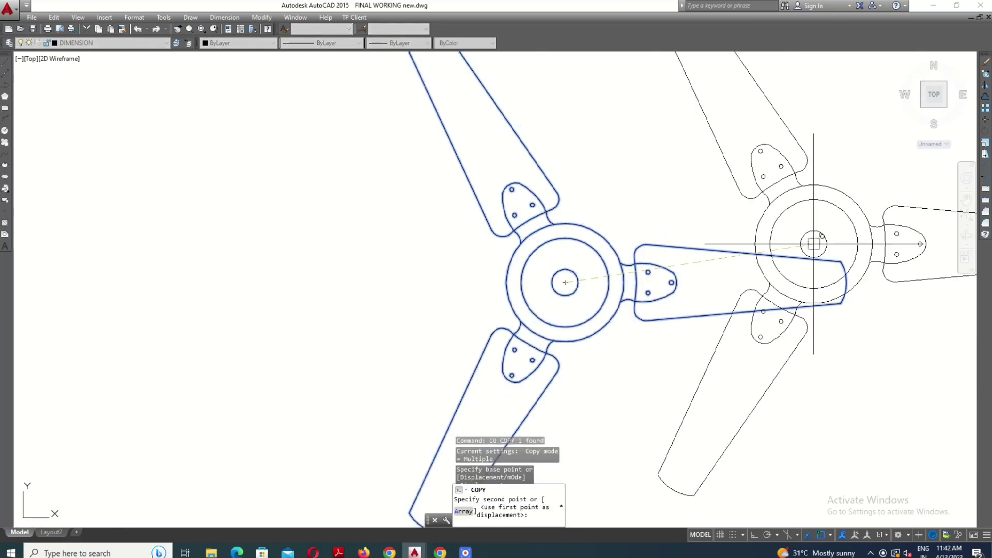
scroll(777, 260, down, 5)
scroll(330, 243, up, 5)
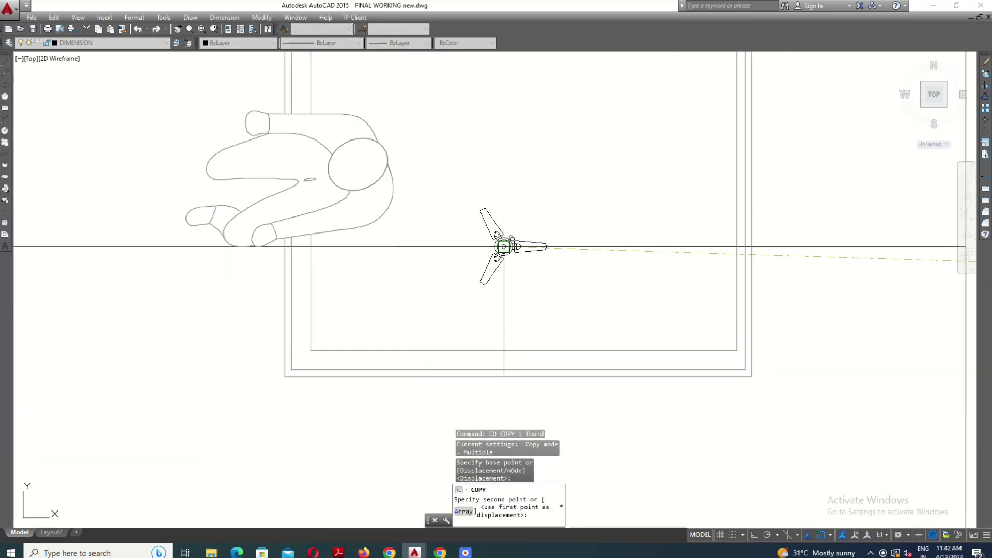
scroll(503, 247, up, 4)
key(Escape)
text(s)
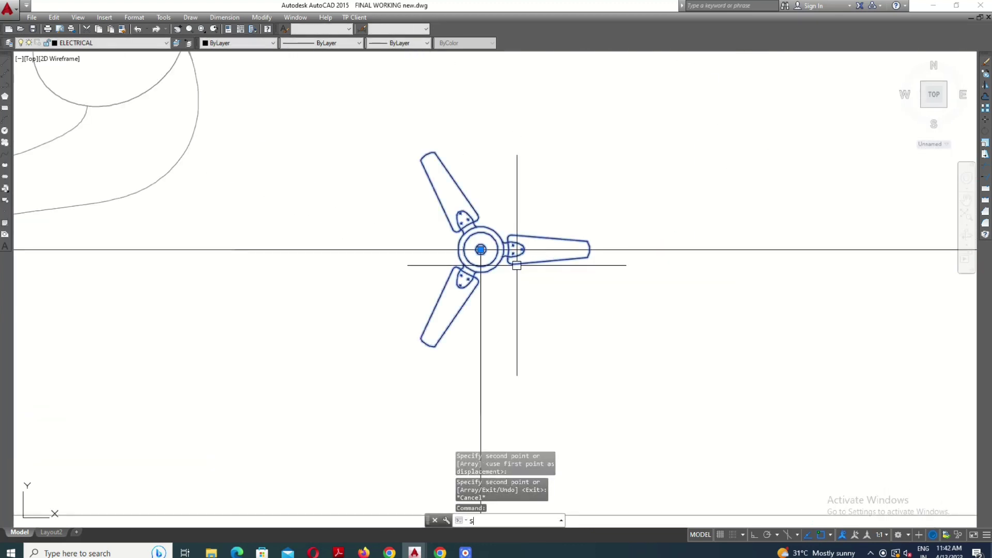
- Enlarge the copied fan about its centre using a reference length
text(c)
key(Return)
scroll(481, 249, up, 2)
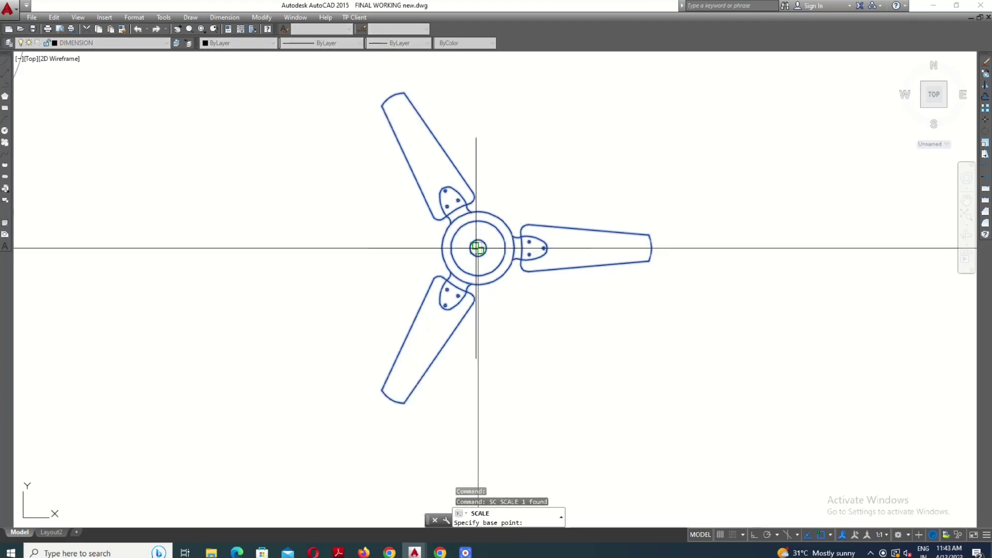
click(477, 248)
text(R)
key(Return)
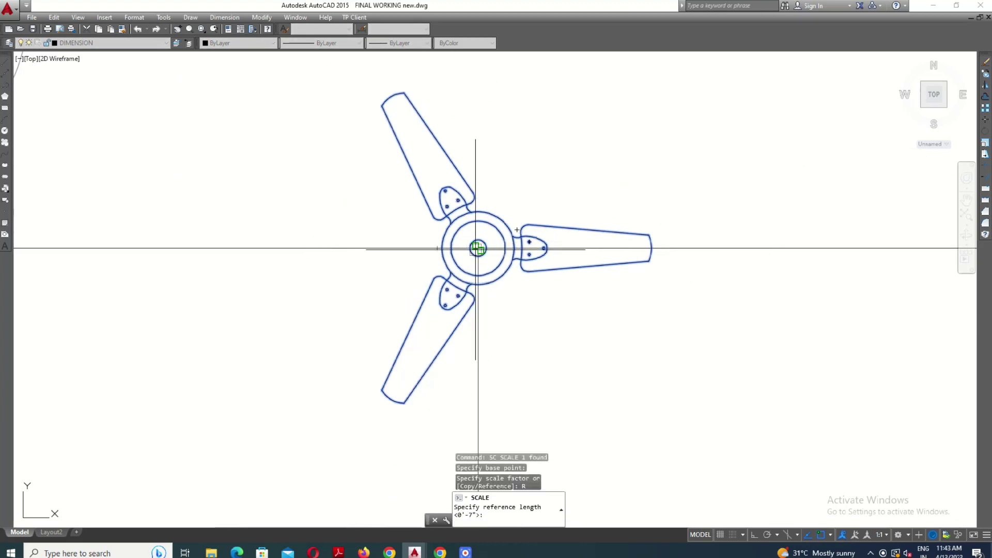
click(478, 249)
scroll(490, 249, down, 2)
click(590, 247)
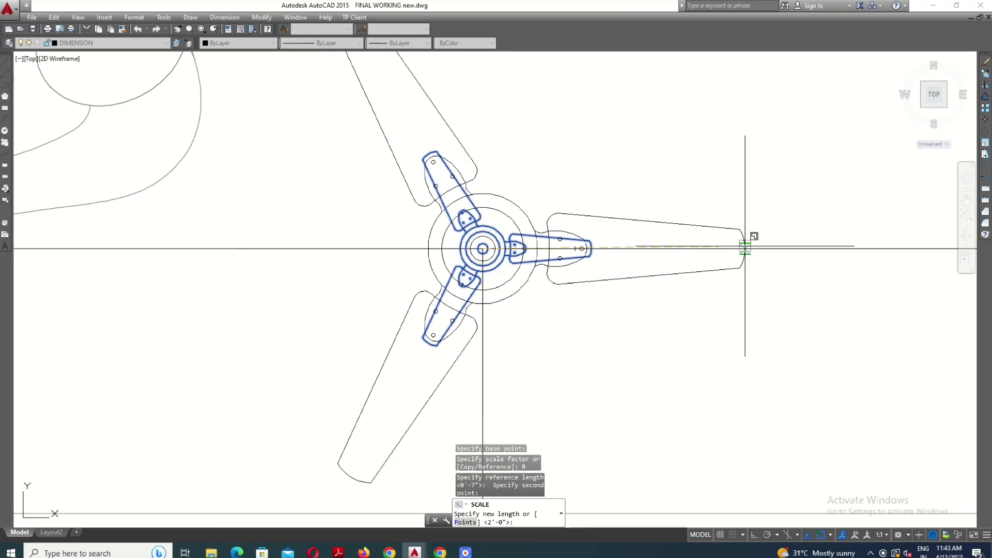
click(757, 247)
scroll(646, 279, down, 5)
middle_drag(642, 290, 637, 317)
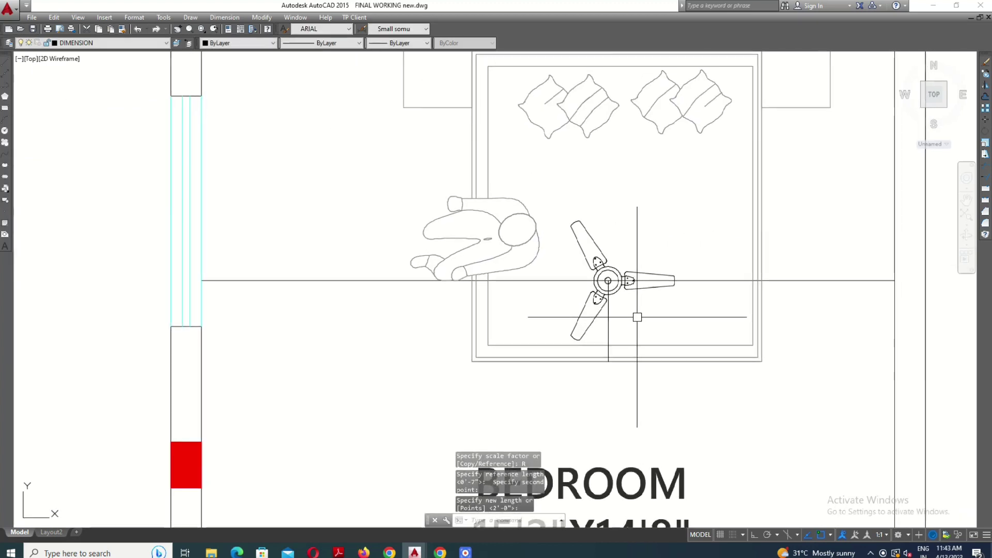
key(Escape)
- Erase the two long guide lines
scroll(630, 303, down, 2)
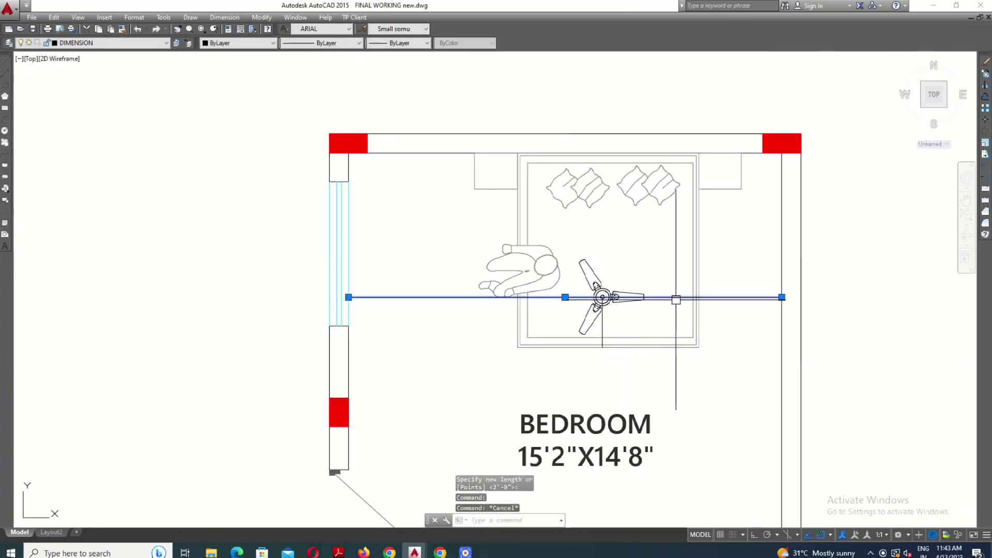
click(601, 331)
text(e)
key(Return)
mouse_move(591, 303)
middle_down()
mouse_move(594, 275)
mouse_move(583, 292)
middle_up()
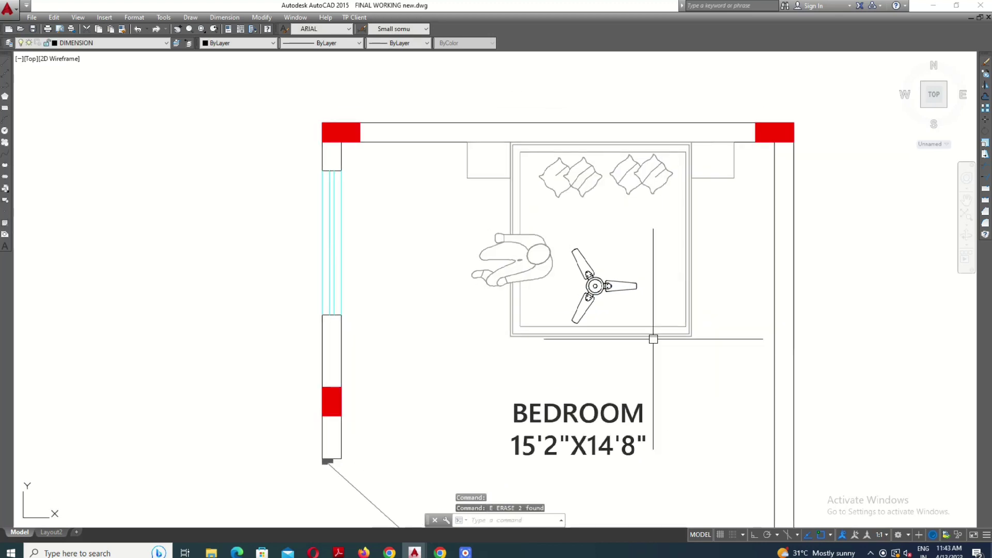
- Rescale the bedroom ceiling fan about its centre with a new reference length
click(582, 302)
text(s)
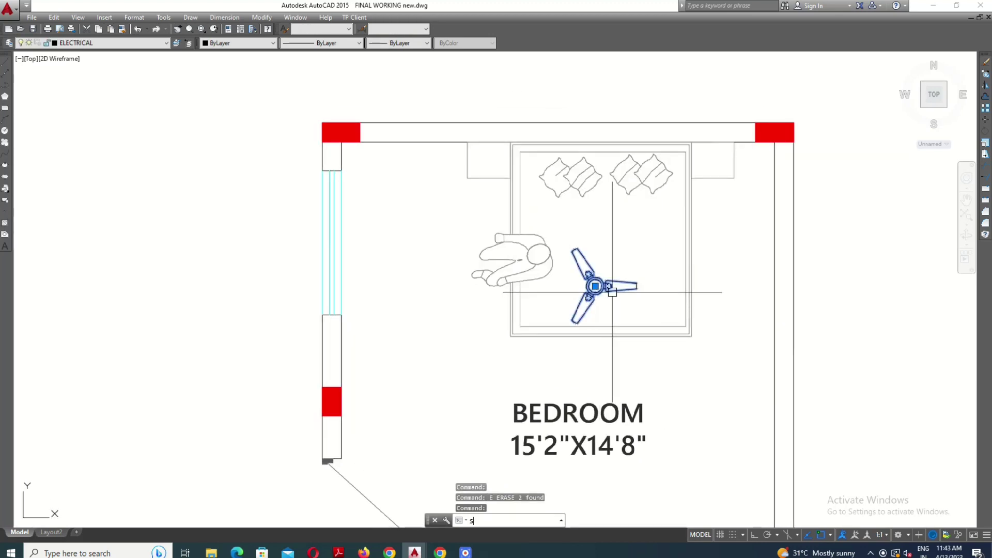
text(c)
key(Return)
scroll(594, 291, up, 3)
scroll(580, 307, up, 6)
click(570, 290)
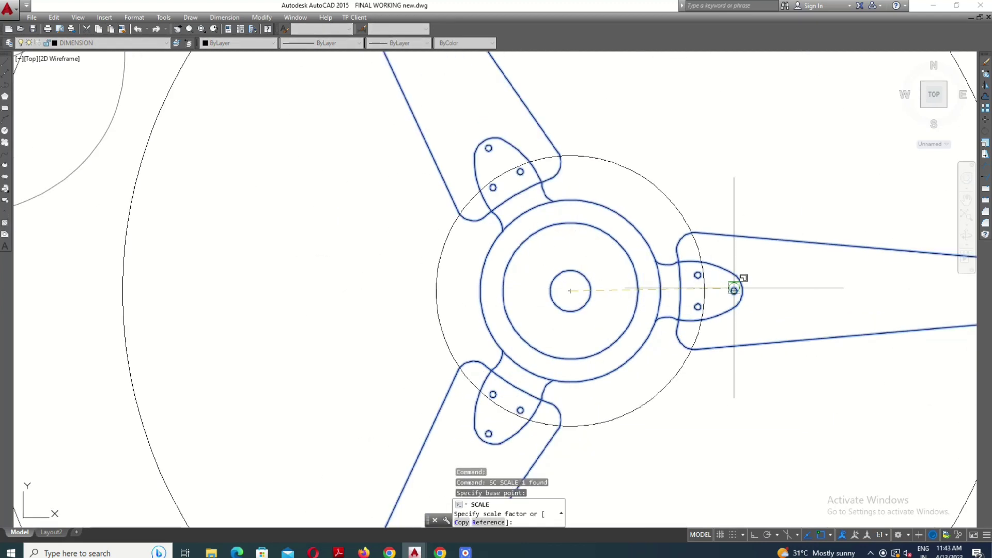
text(r)
key(Return)
click(570, 290)
scroll(532, 293, down, 5)
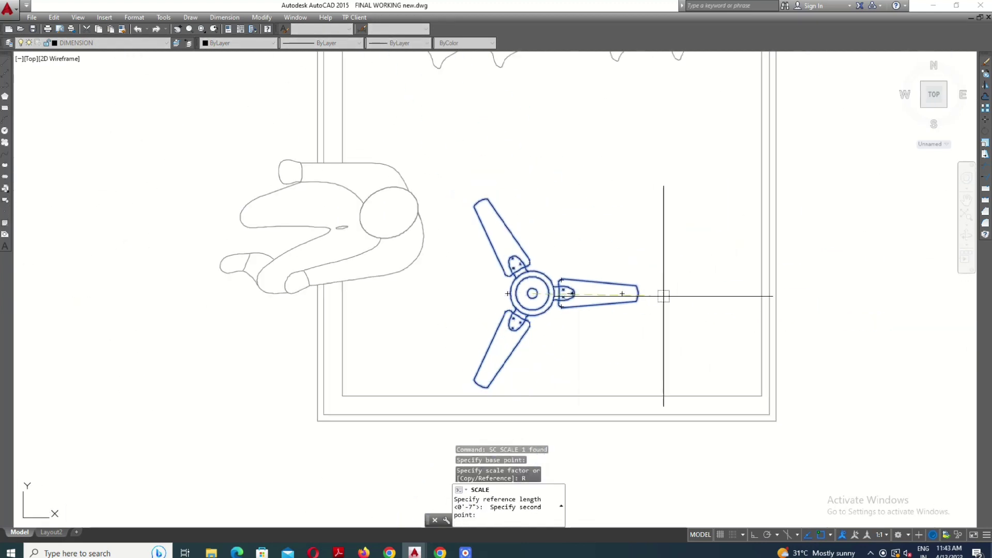
click(638, 293)
key(Escape)
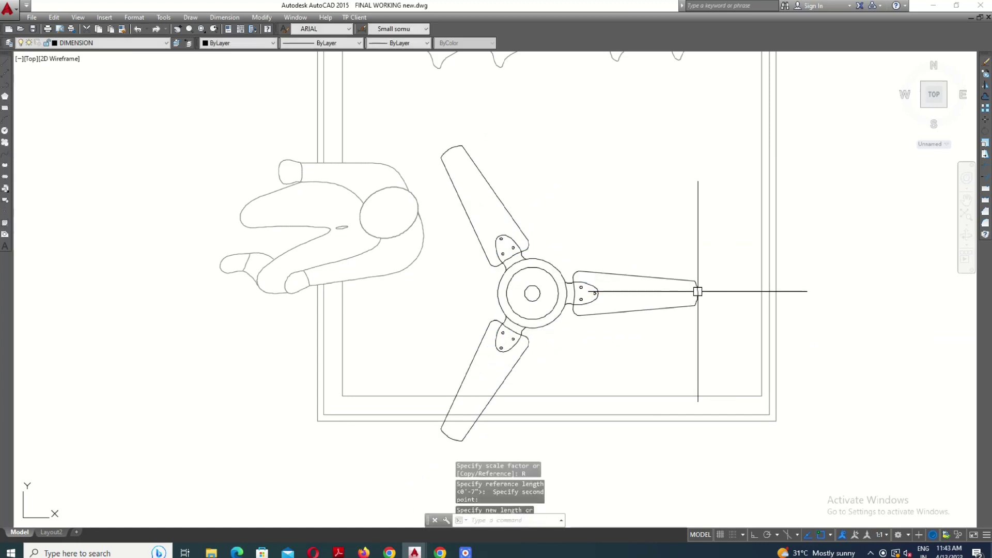
scroll(643, 284, down, 3)
scroll(577, 313, down, 2)
- Begin a rectangle at a room corner, then abandon it
middle_drag(668, 337, 677, 286)
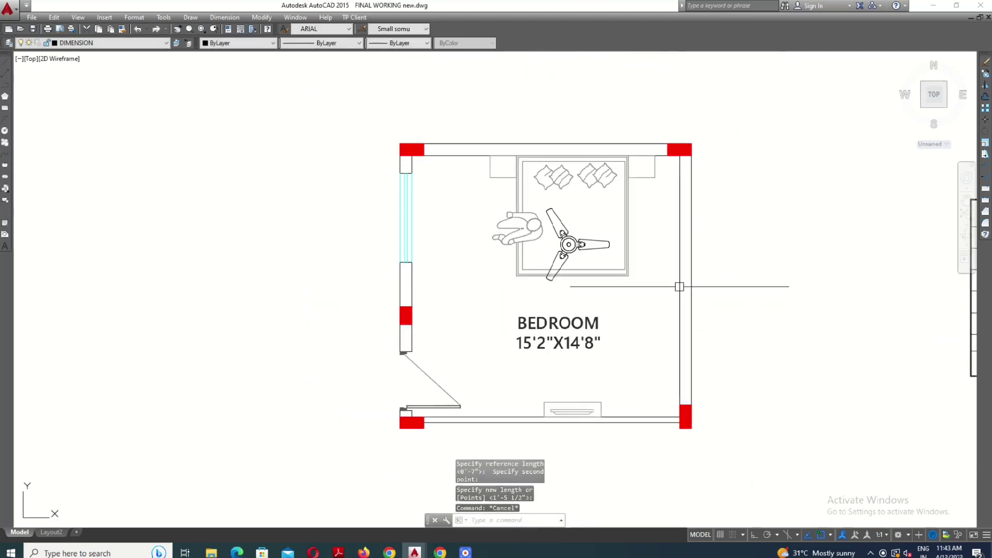
key(Escape)
text(REC)
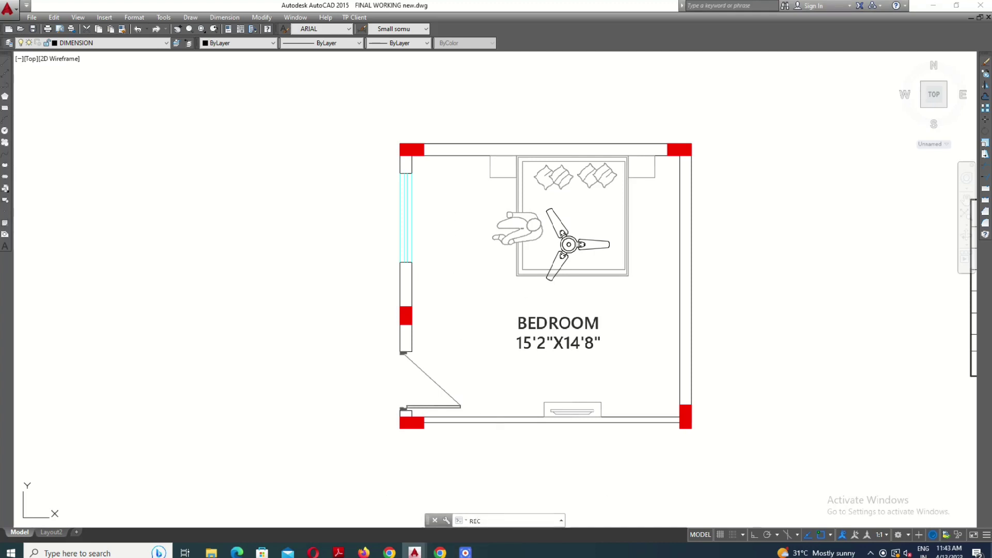
key(Return)
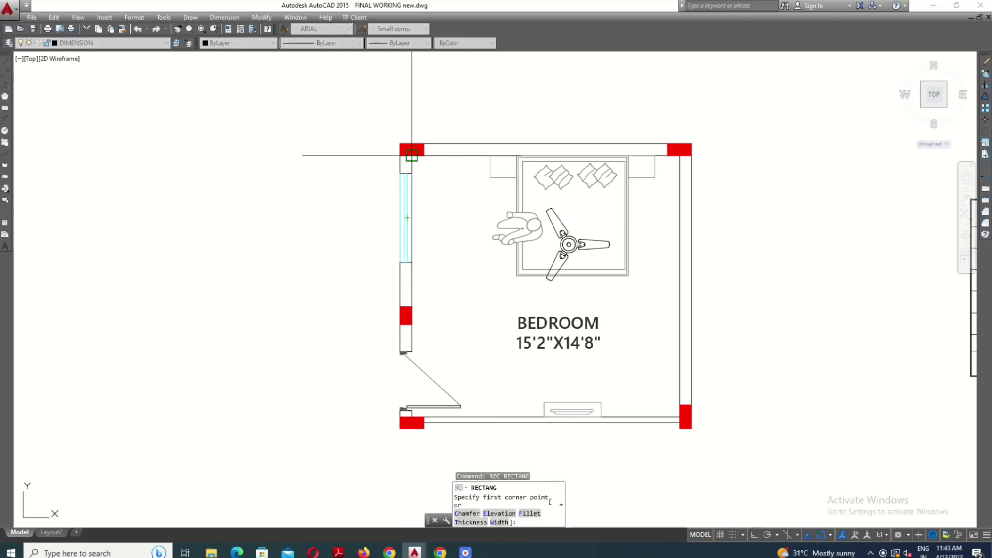
click(411, 154)
key(Escape)
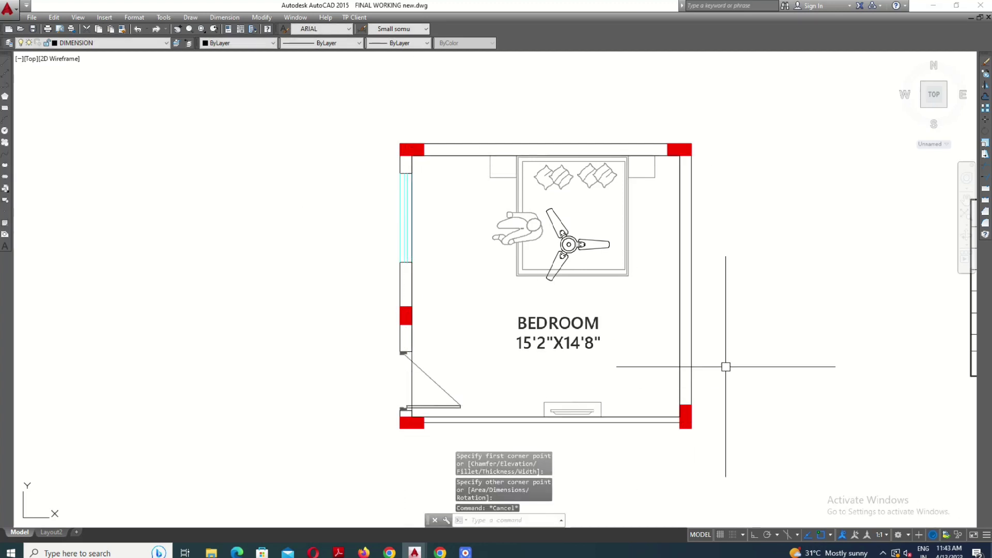
- Offset the room outline 2' toward the inside of the bedroom
text(o)
key(Return)
key(Return)
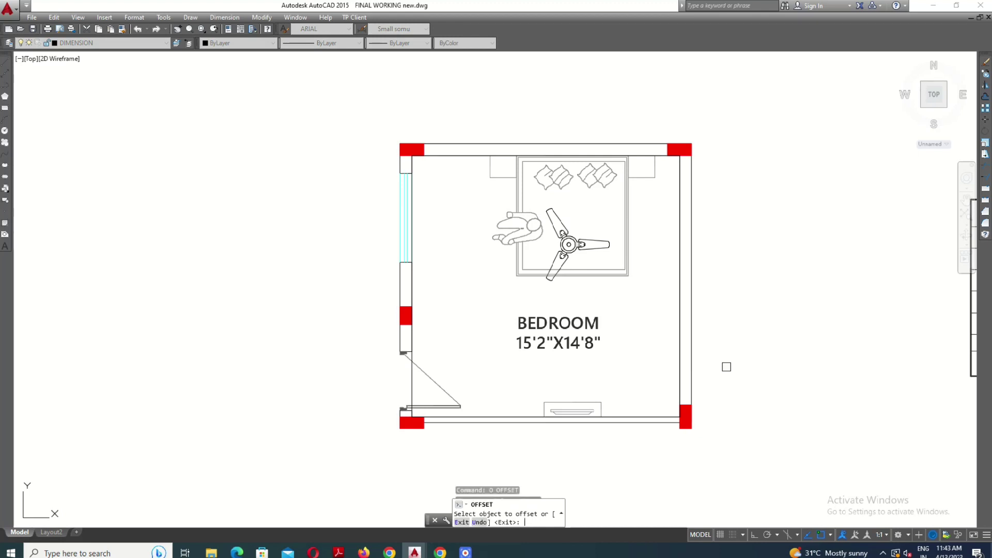
click(679, 362)
click(643, 335)
key(Escape)
middle_drag(647, 333, 598, 340)
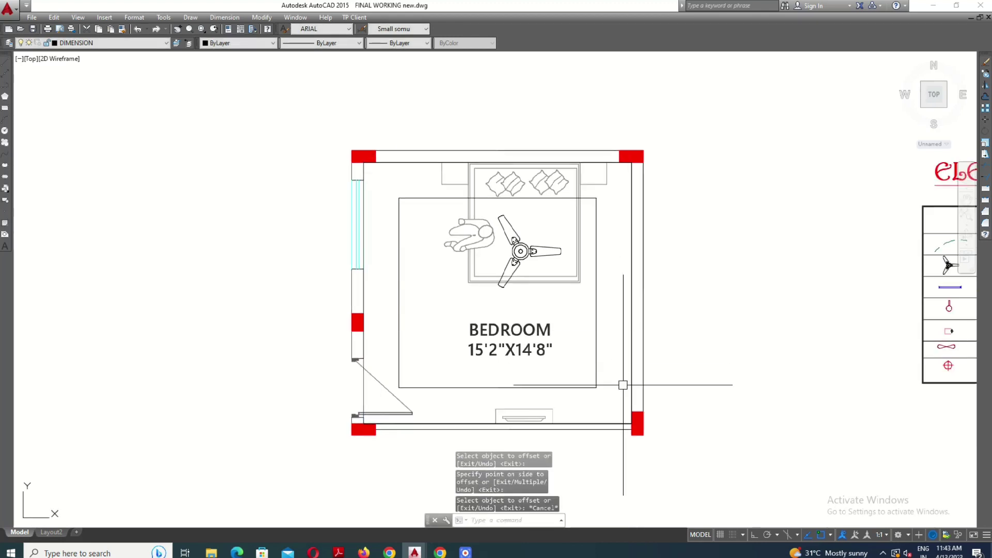
scroll(604, 377, down, 2)
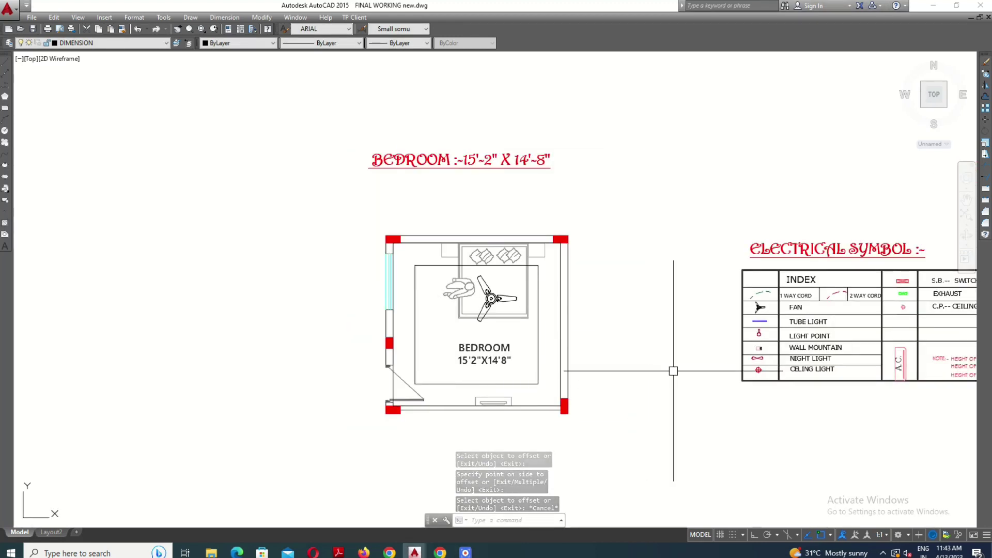
scroll(764, 360, up, 5)
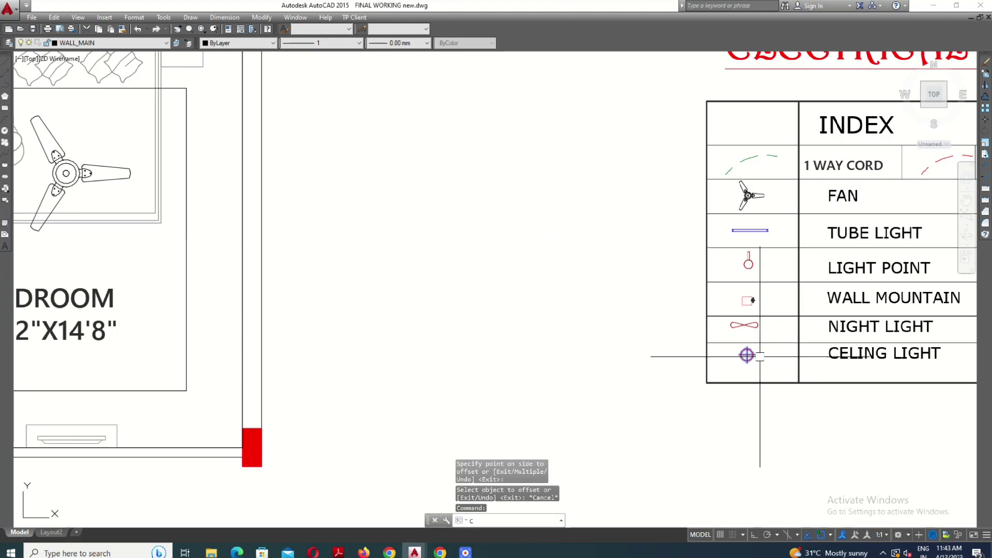
- Copy the ceiling light symbol to the inner rectangle's top-left and top-right corners
text(o)
key(Return)
scroll(759, 356, up, 3)
click(762, 354)
scroll(878, 356, down, 5)
scroll(543, 270, up, 3)
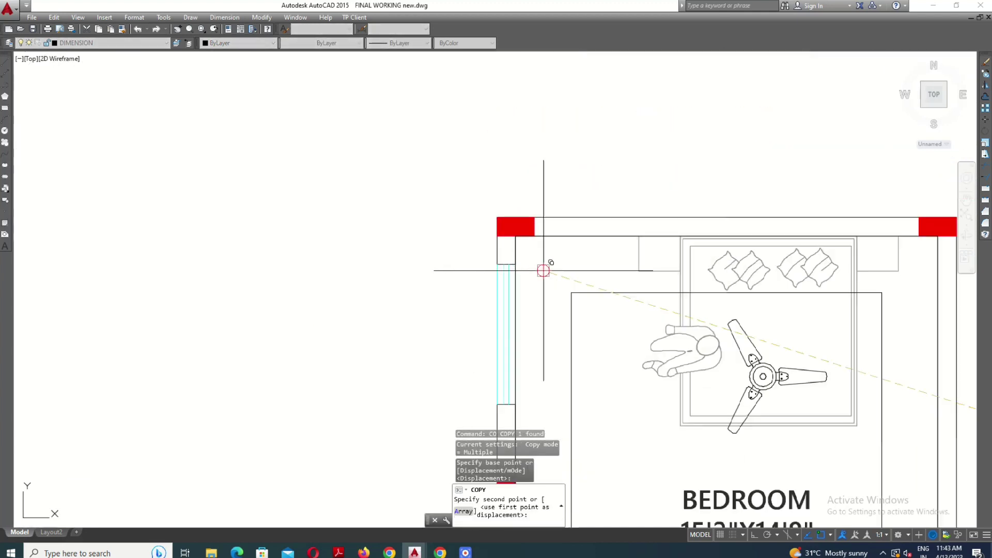
click(570, 292)
scroll(571, 292, down, 3)
scroll(585, 268, up, 3)
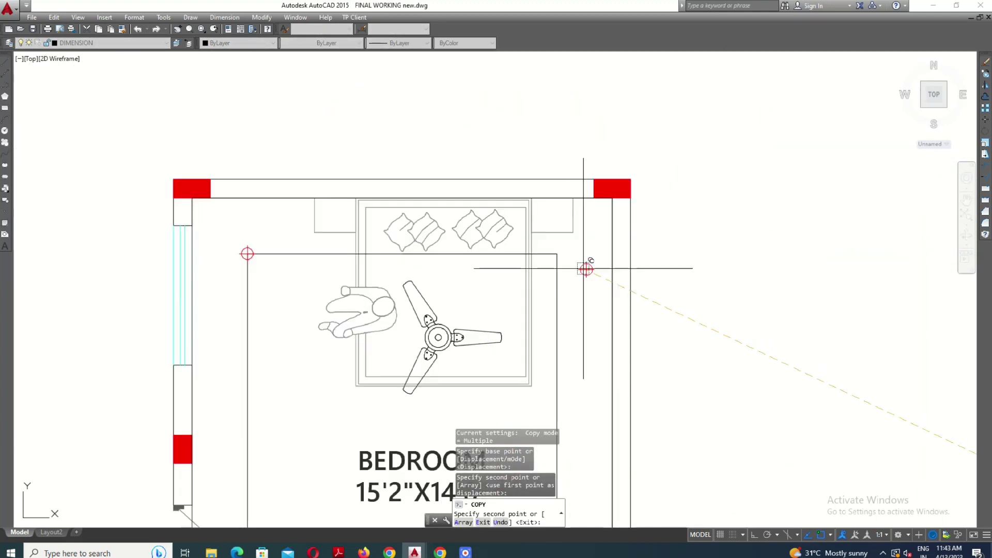
click(556, 253)
- Place ceiling lights at the inner rectangle's two bottom corners
scroll(556, 253, down, 3)
scroll(582, 363, up, 3)
click(613, 389)
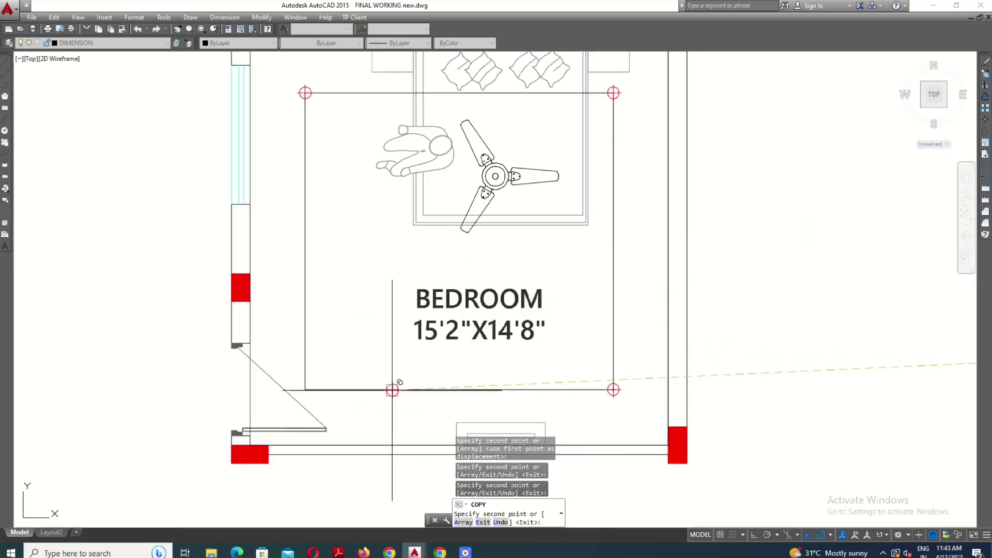
scroll(394, 387, up, 2)
click(250, 385)
key(Return)
scroll(495, 391, down, 4)
key(Escape)
- Copy the ceiling point symbol to the midpoint of the rectangle's right side
click(494, 389)
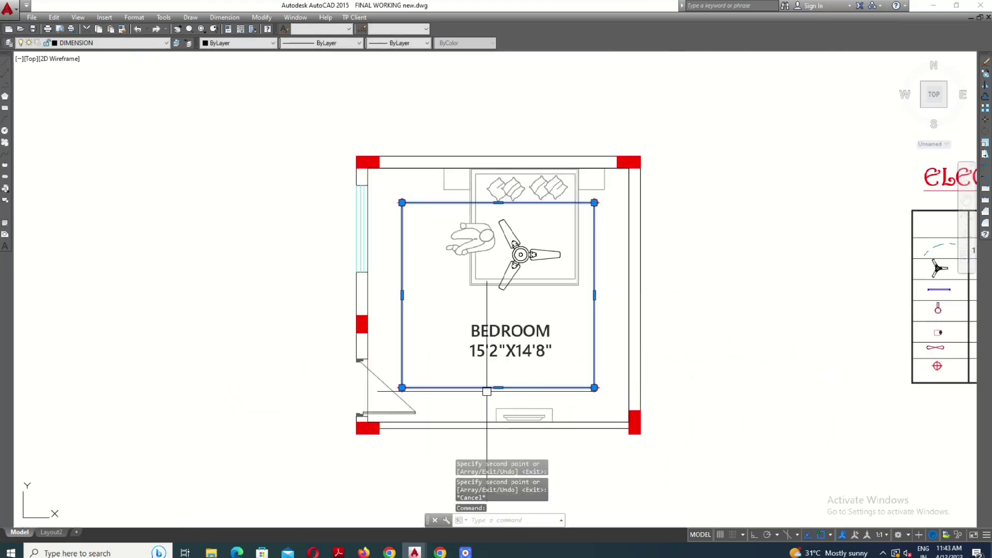
key(Escape)
middle_drag(852, 395, 616, 370)
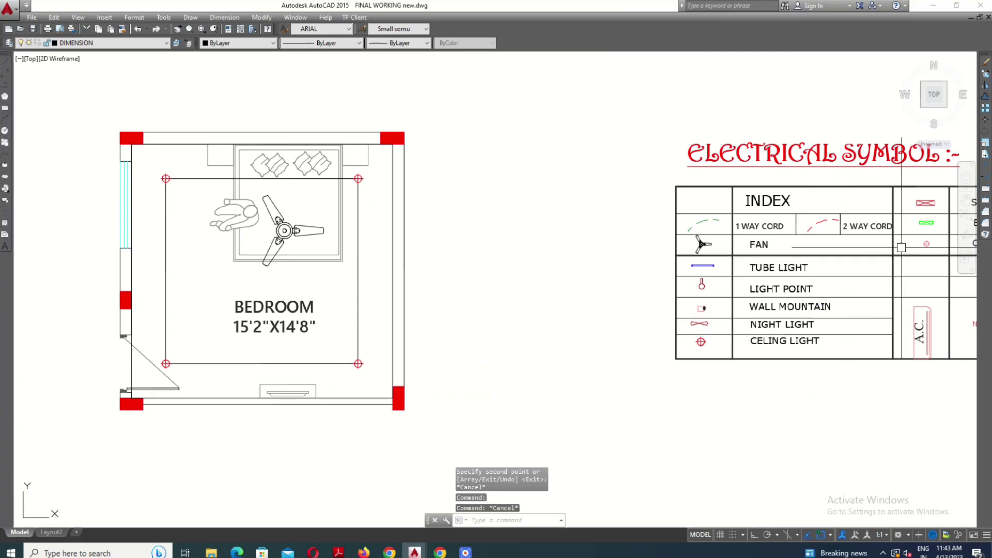
click(926, 244)
text(co)
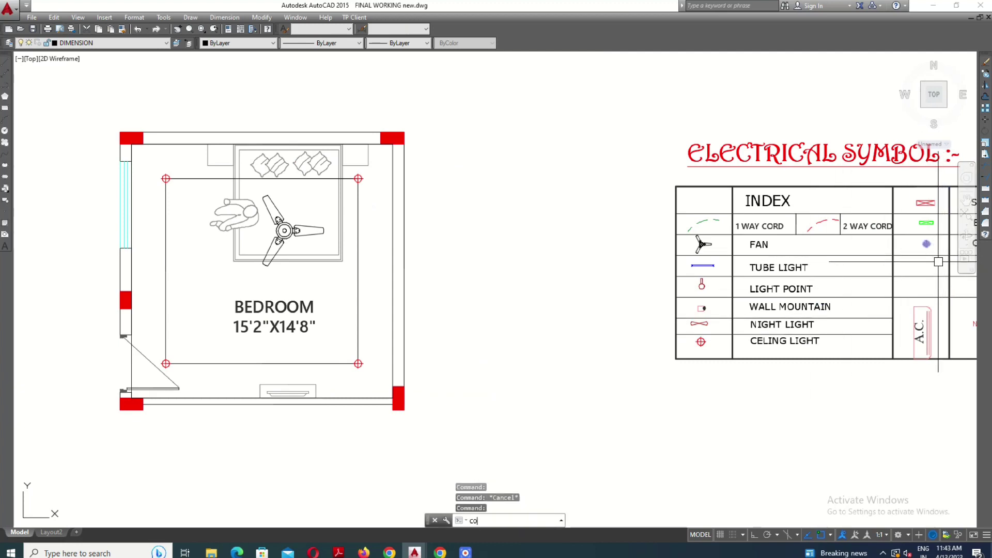
key(Return)
scroll(615, 274, down, 2)
scroll(599, 288, up, 4)
scroll(599, 287, up, 2)
scroll(599, 287, up, 2)
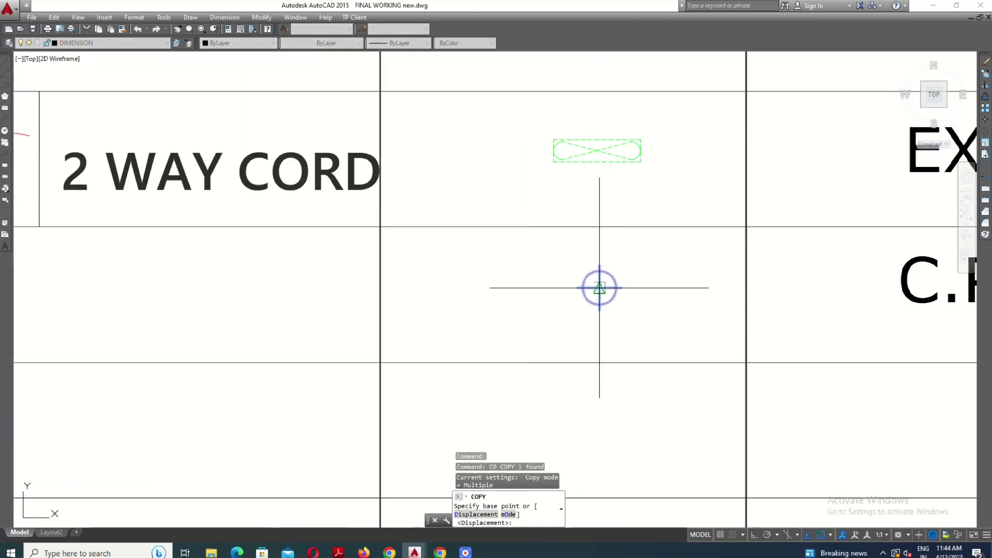
click(599, 288)
scroll(691, 277, down, 5)
scroll(680, 309, up, 3)
scroll(683, 335, up, 3)
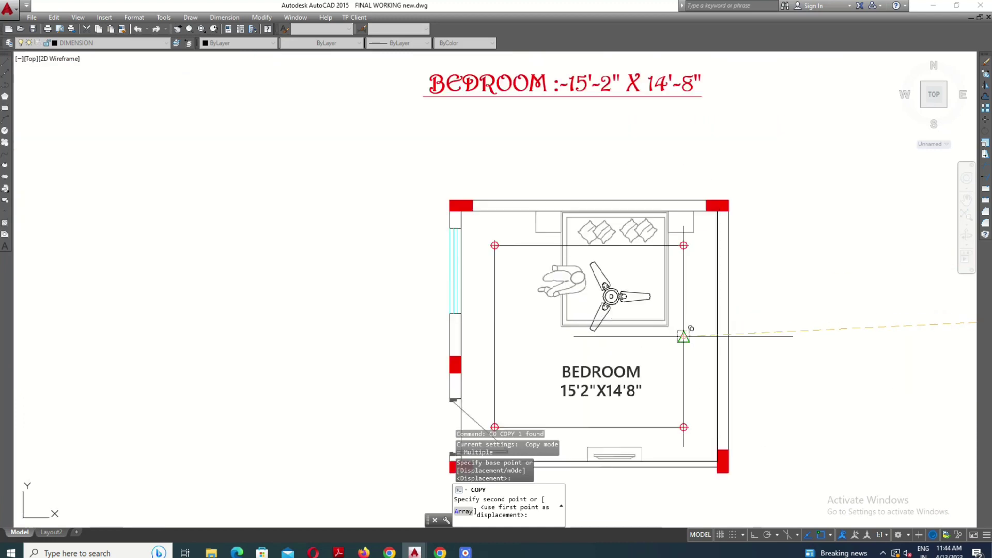
click(683, 336)
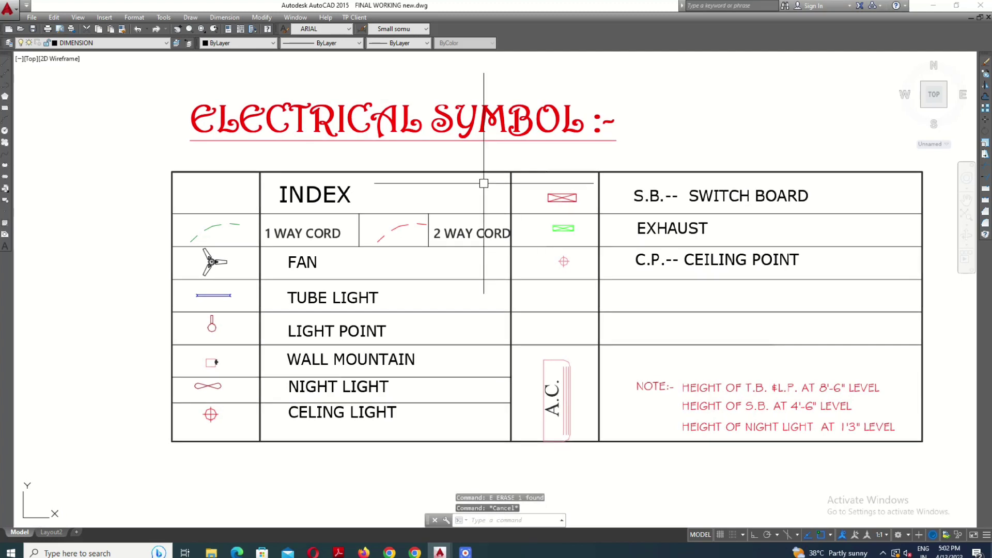
scroll(459, 130, up, 2)
scroll(524, 163, down, 2)
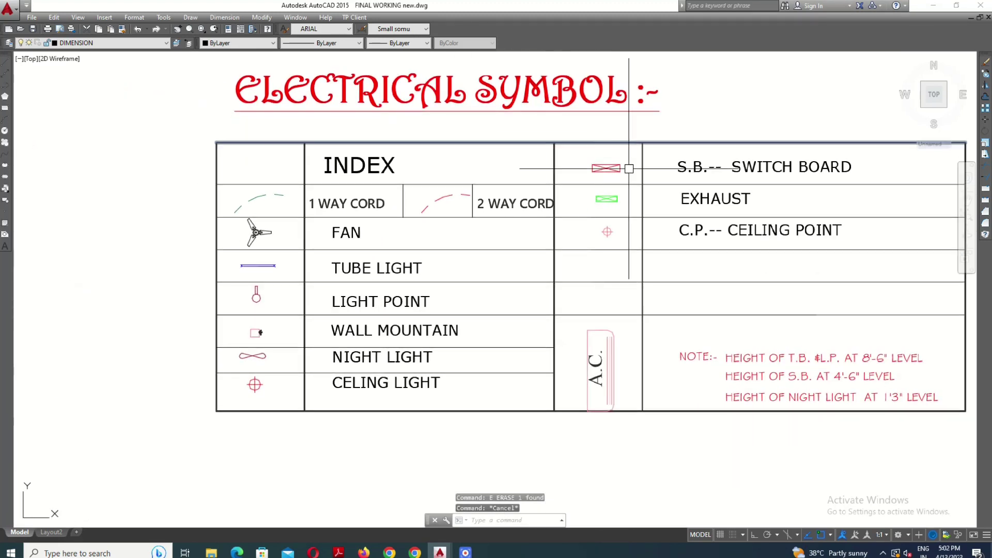
scroll(405, 207, up, 2)
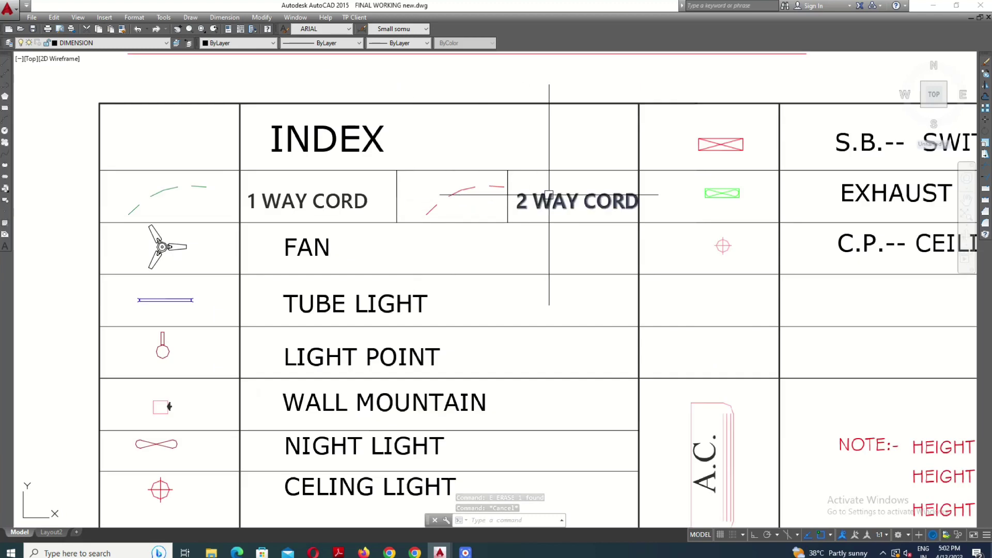
click(579, 206)
scroll(578, 206, up, 2)
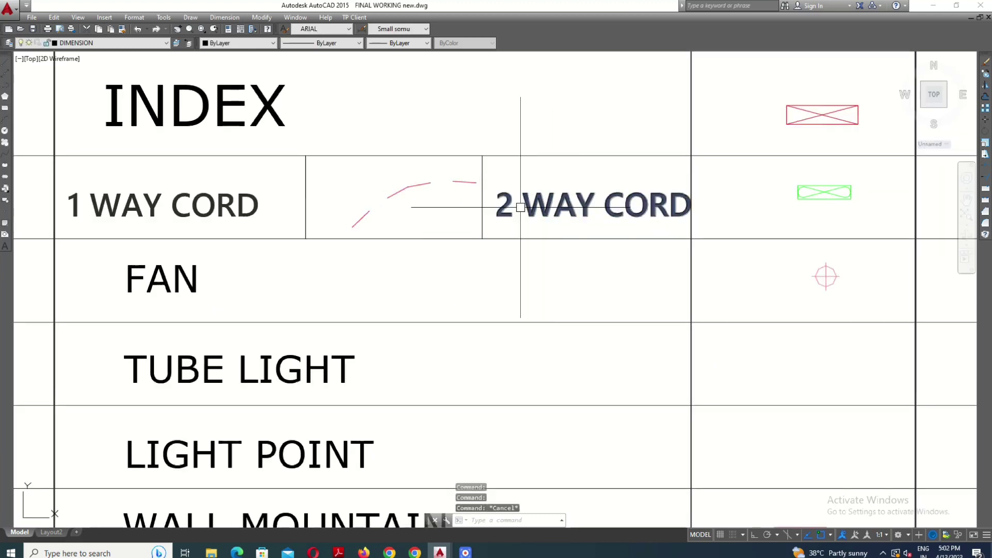
key(Escape)
middle_drag(521, 208, 698, 208)
click(385, 206)
scroll(533, 201, down, 2)
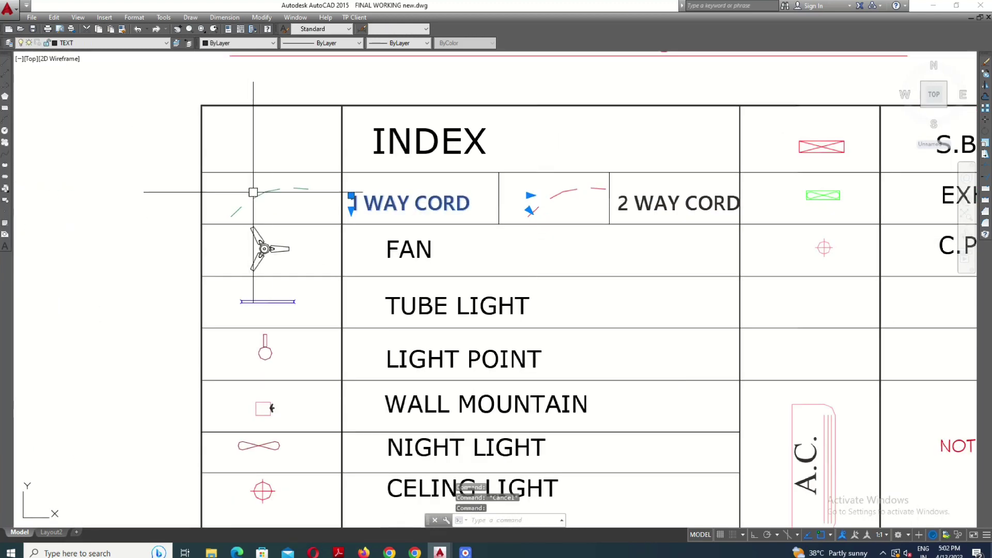
key(Escape)
scroll(405, 221, down, 3)
middle_drag(465, 222, 876, 260)
middle_drag(356, 288, 441, 292)
middle_drag(713, 302, 393, 307)
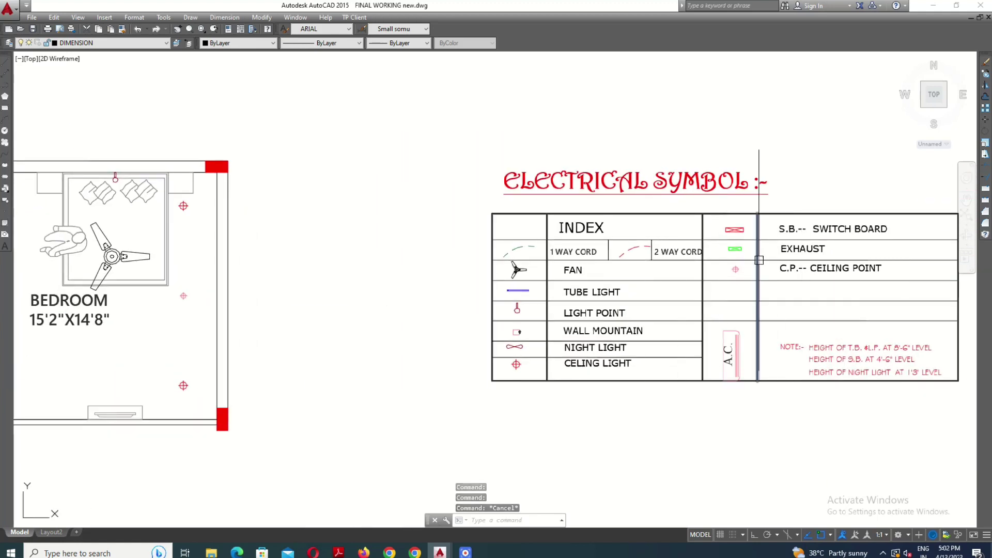
scroll(758, 259, up, 6)
- Copy the switch board symbol from the index into the bedroom
click(752, 201)
text(c)
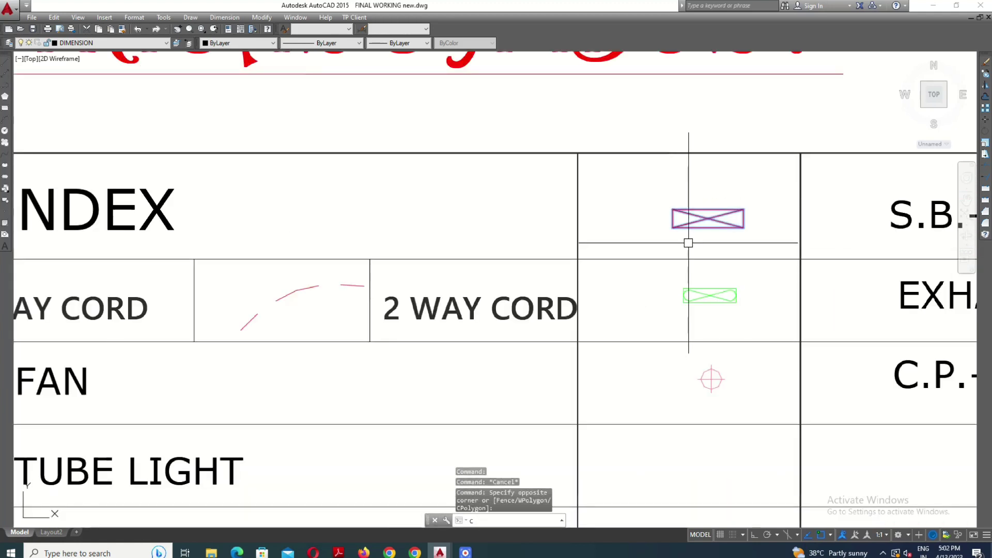
text(o)
key(Return)
click(688, 238)
scroll(624, 265, down, 6)
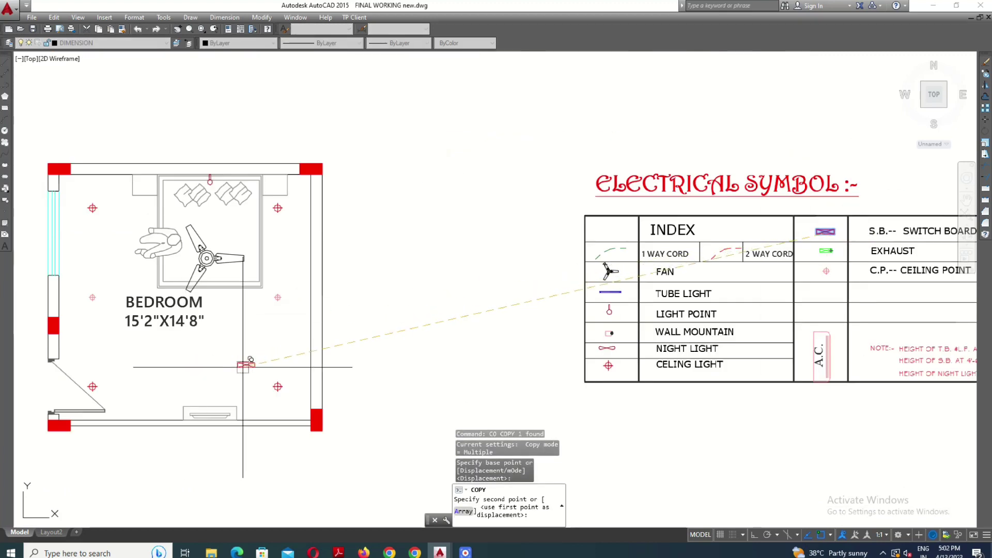
scroll(243, 367, up, 3)
scroll(166, 354, down, 5)
click(591, 281)
scroll(474, 301, up, 5)
key(Escape)
scroll(654, 301, up, 3)
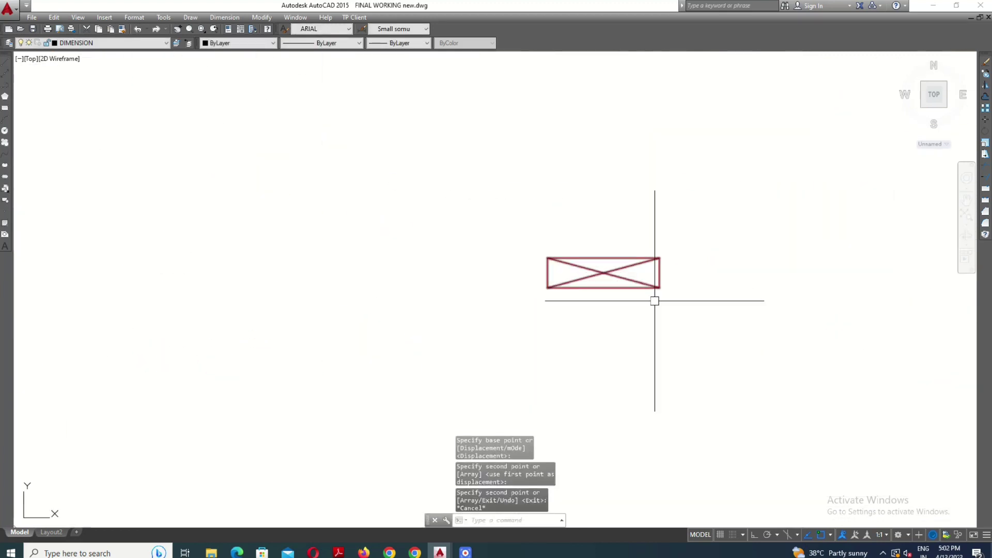
- Copy the switch board symbol again to the left side of the room
click(575, 205)
key(Return)
click(589, 305)
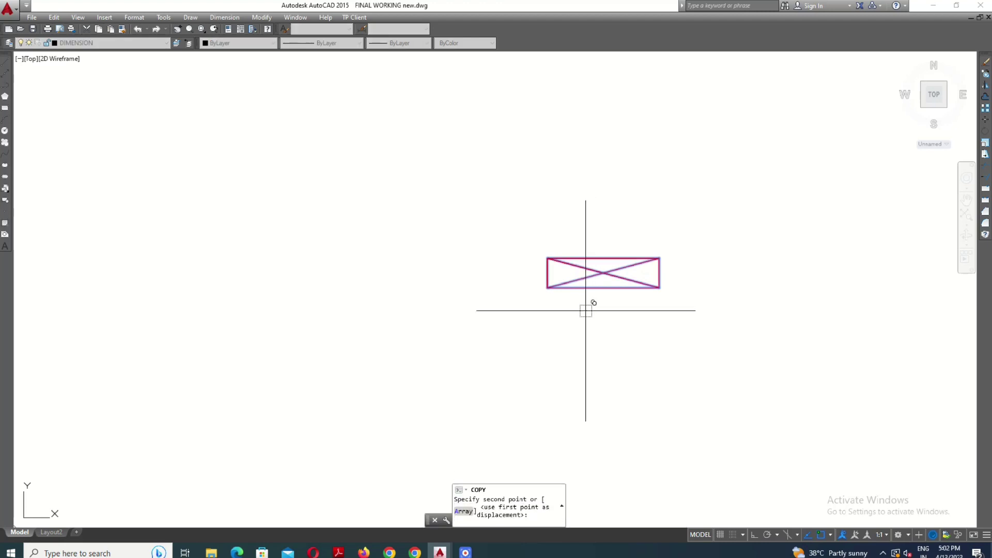
click(387, 307)
key(Escape)
- With ortho on, rotate the left switch board symbol 90° to stand vertical
key(F8)
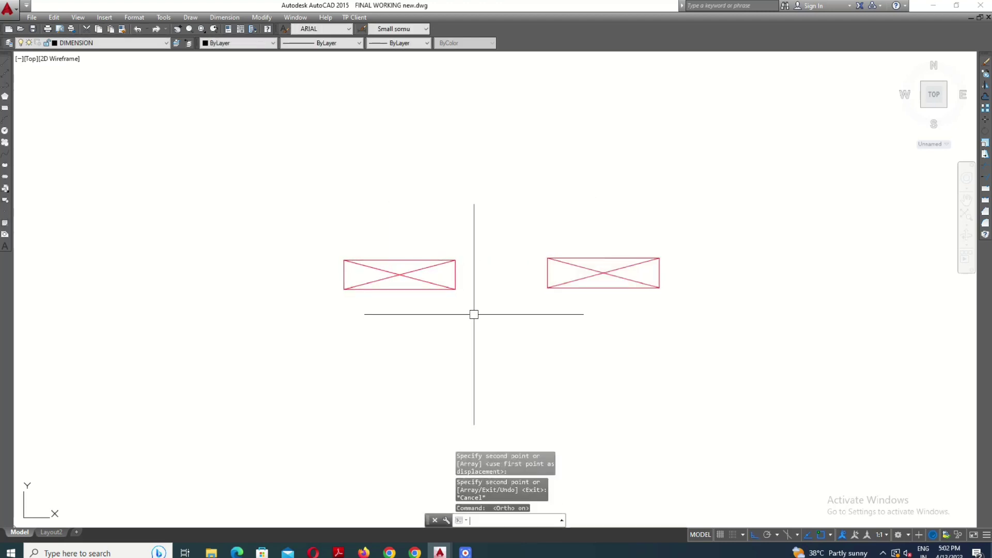
click(458, 312)
text(R)
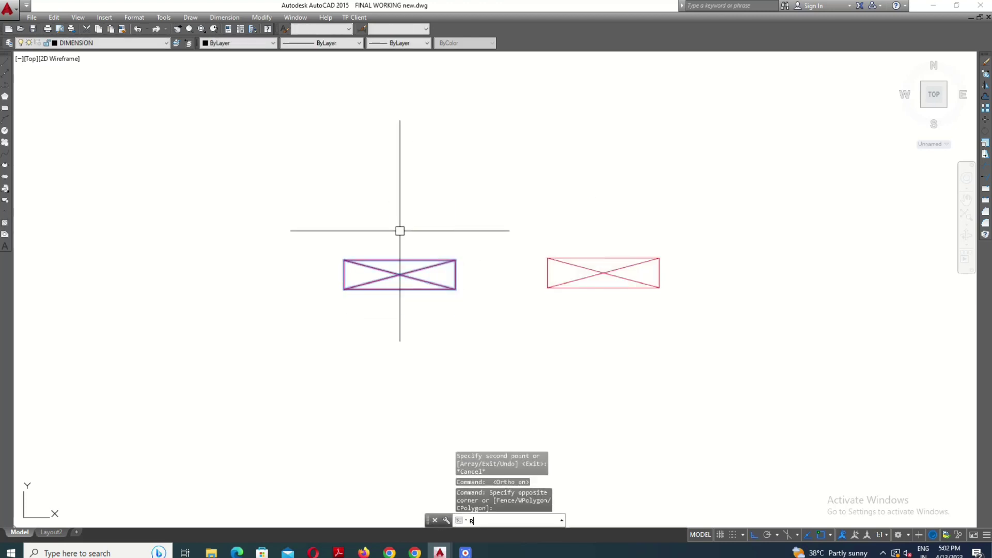
key(Return)
click(472, 216)
click(477, 345)
scroll(478, 345, down, 1)
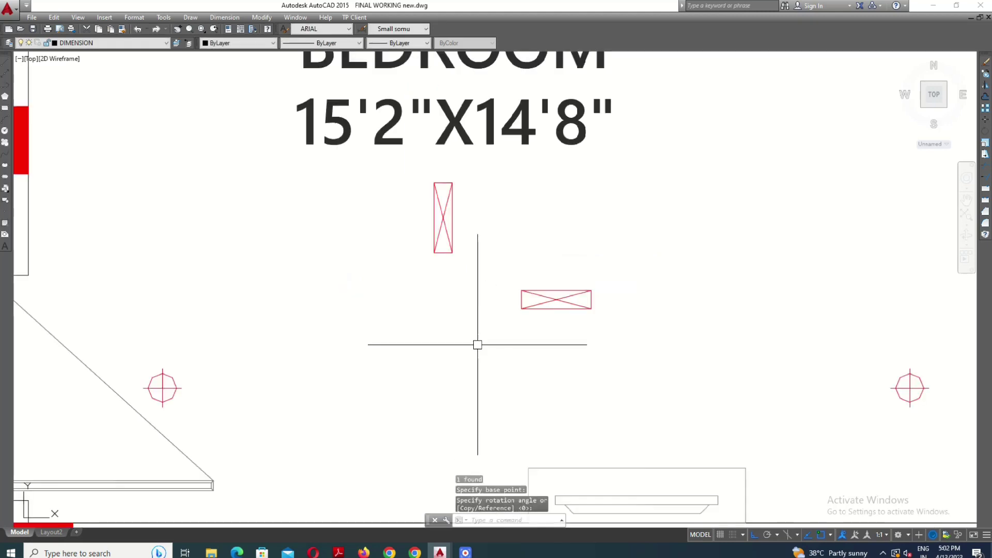
scroll(460, 264, up, 2)
key(Escape)
- Move the vertical switch symbol against the left wall below the red block
click(405, 202)
key(Return)
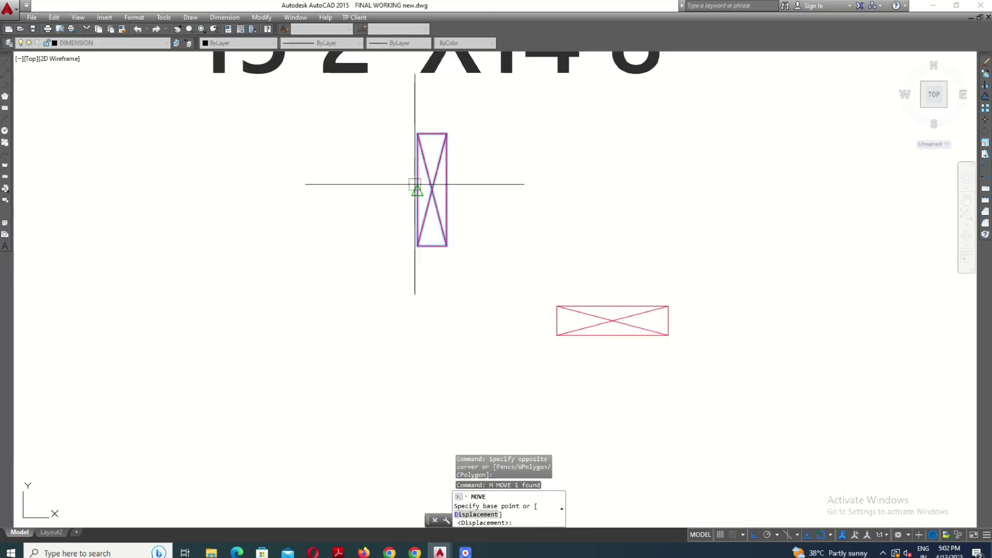
click(418, 189)
scroll(573, 212, down, 4)
scroll(269, 207, up, 2)
click(274, 202)
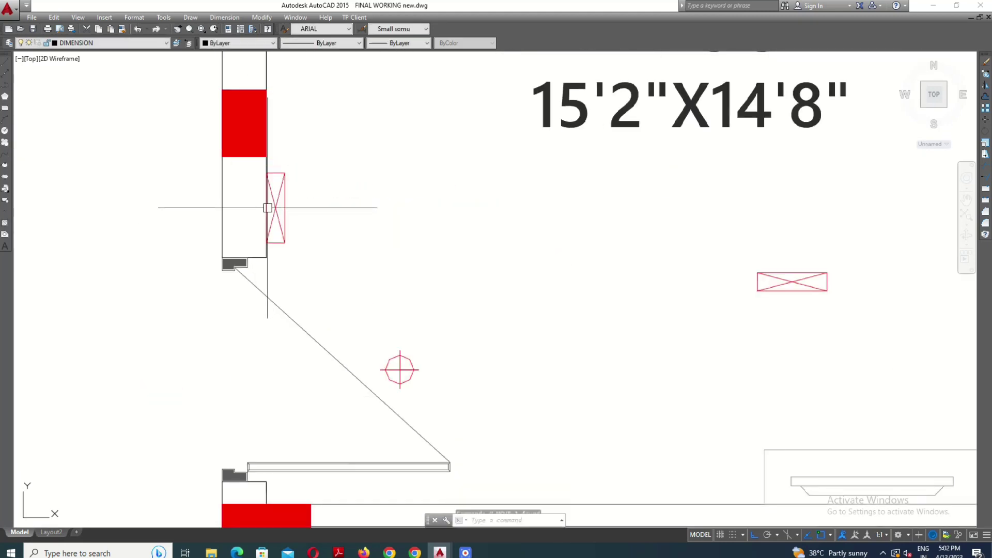
key(Escape)
- Select the BEDROOM label and begin copying it
scroll(269, 155, up, 2)
scroll(441, 254, down, 4)
click(534, 198)
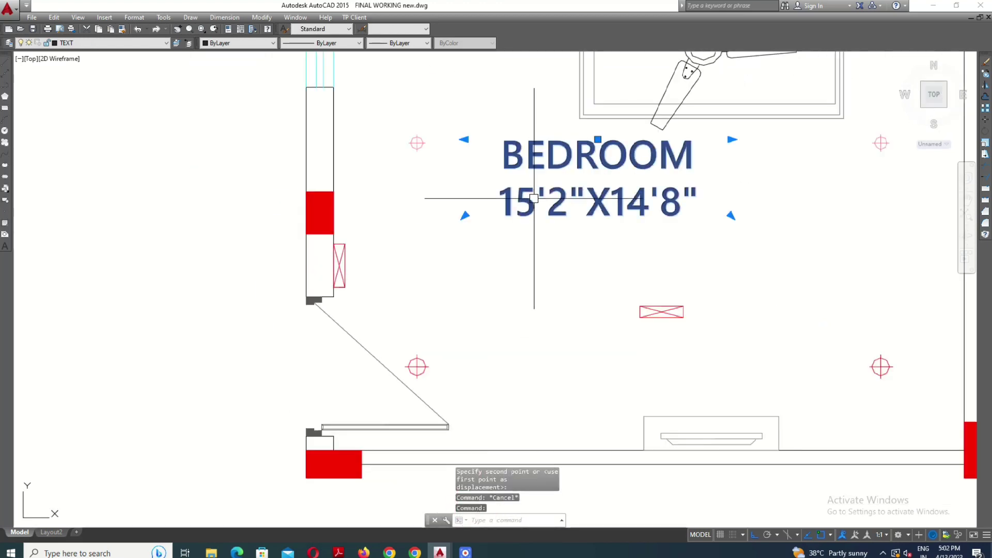
text(c)
key(Return)
- Copy the BEDROOM label and edit the copy to read SB-1 at 4" text height
click(514, 245)
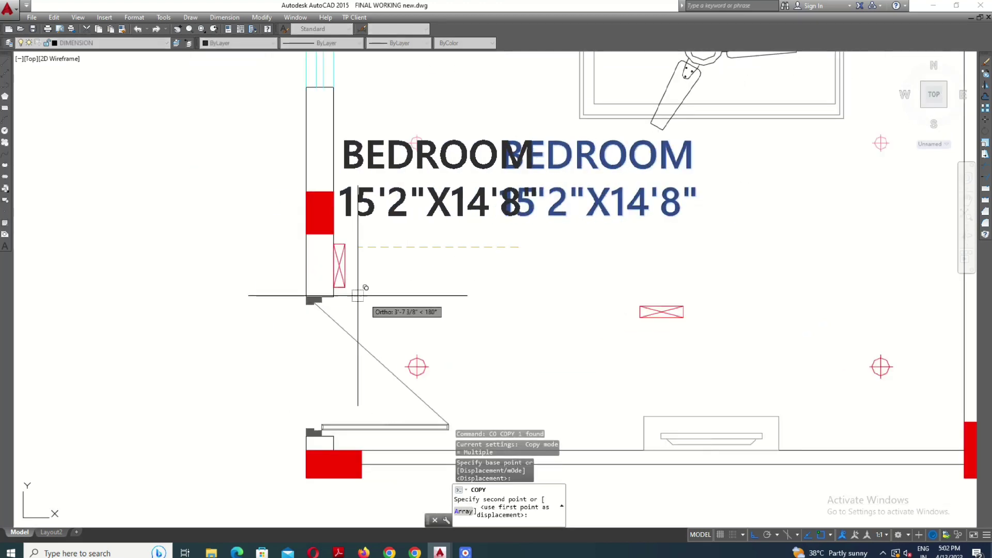
click(341, 292)
key(Escape)
scroll(382, 200, up, 2)
double_click(380, 202)
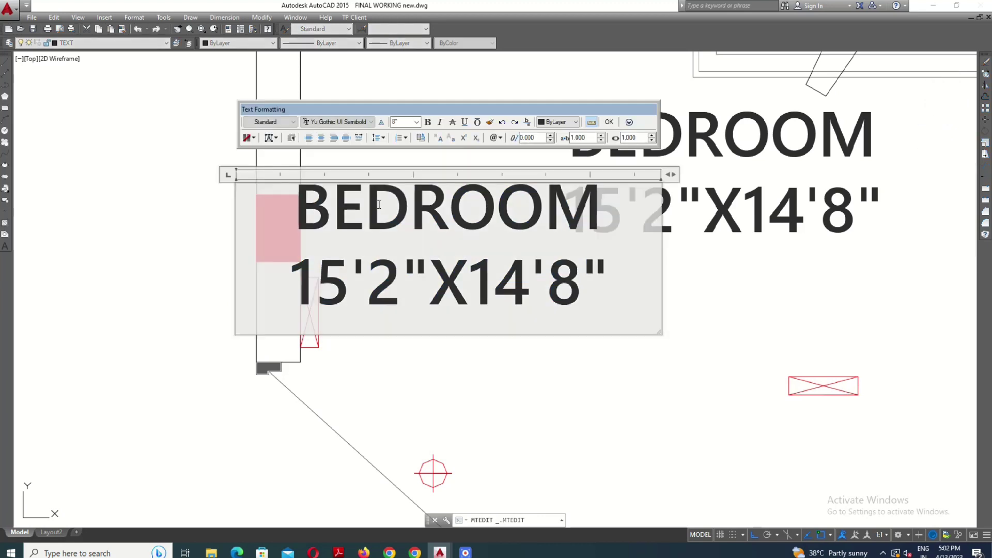
text(SB-1)
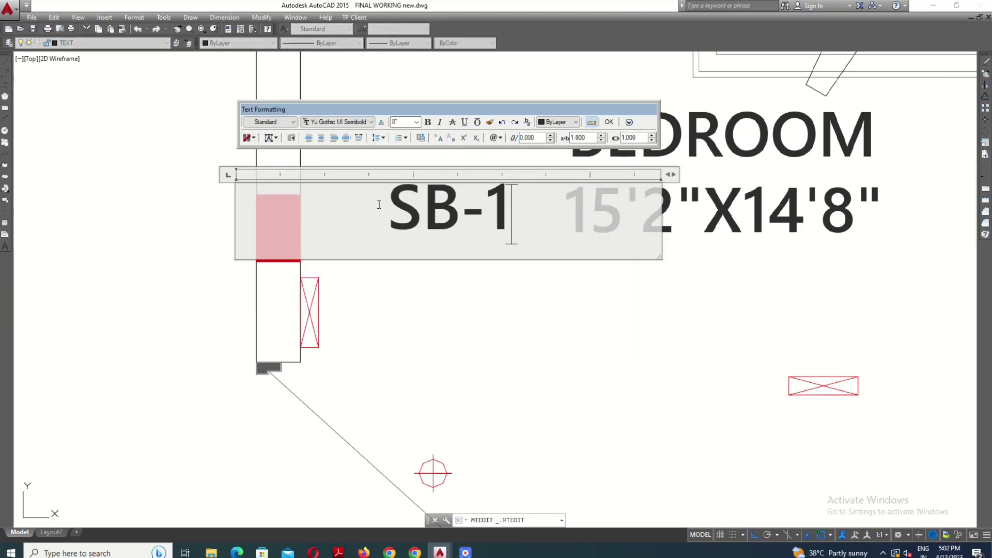
key(ctrl+a)
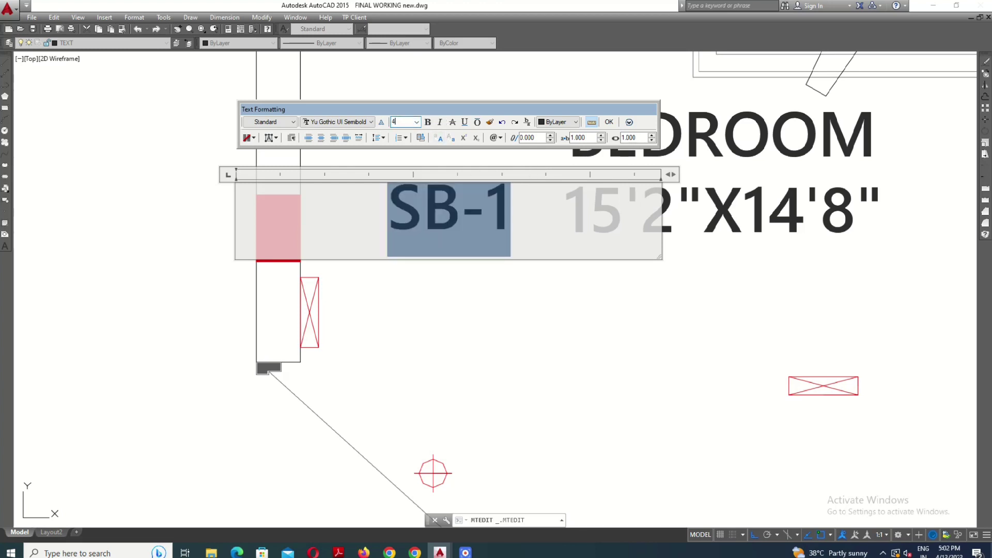
key(Return)
drag(673, 173, 500, 173)
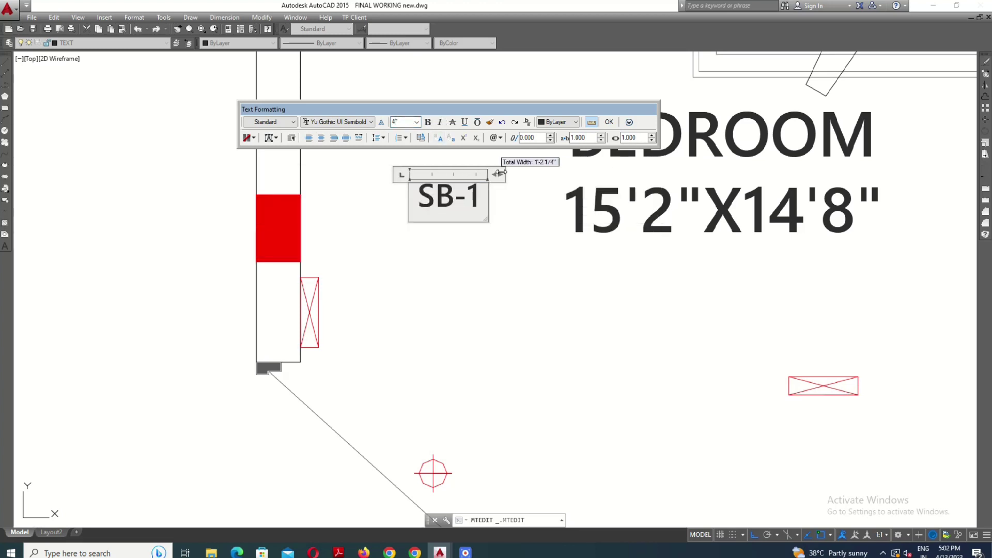
click(511, 233)
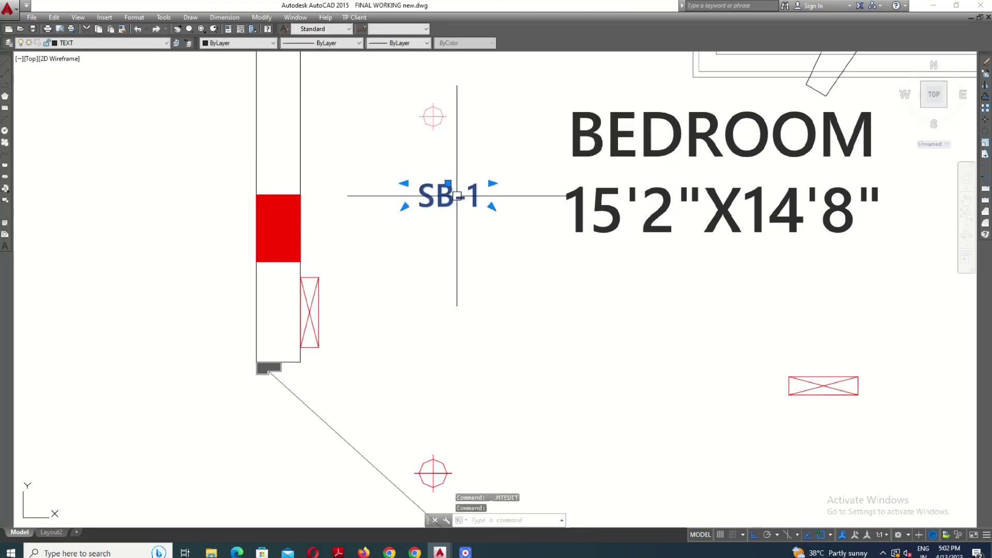
- Move the SB-1 label beside the switch board symbol on the left wall
text(m)
key(Return)
click(433, 233)
click(327, 286)
click(327, 196)
scroll(326, 197, up, 2)
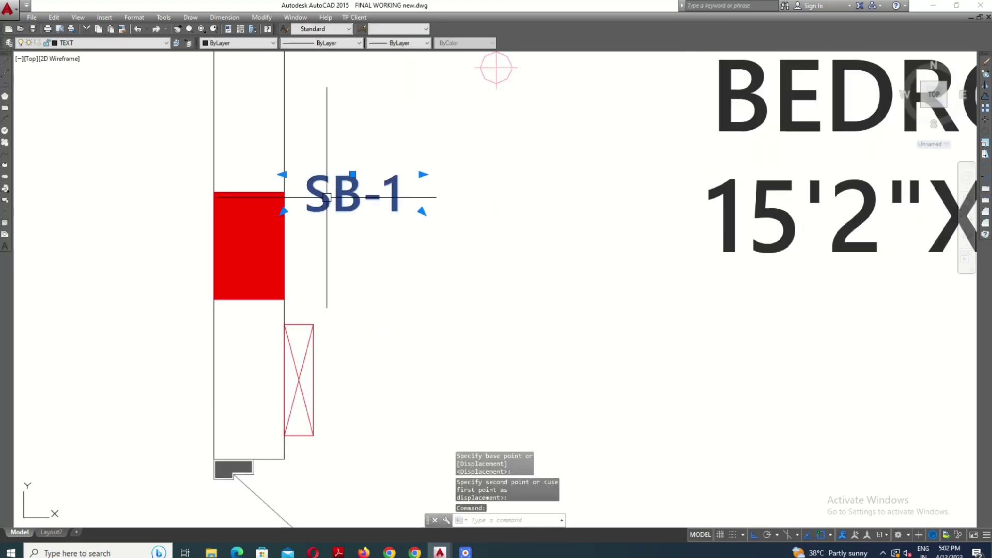
key(Return)
click(389, 226)
click(390, 332)
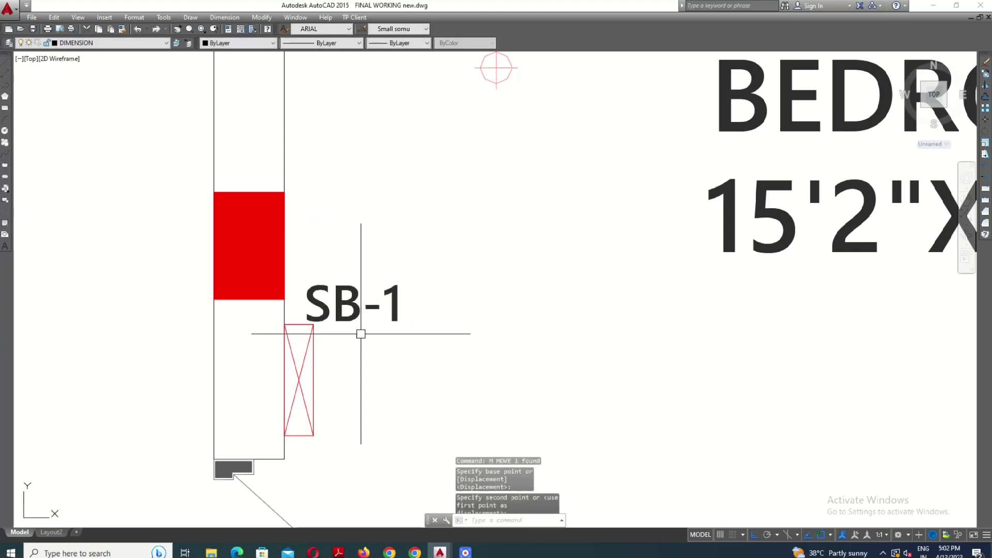
scroll(360, 333, down, 4)
- Copy the switch board symbol to two positions along the top wall
key(Escape)
click(550, 385)
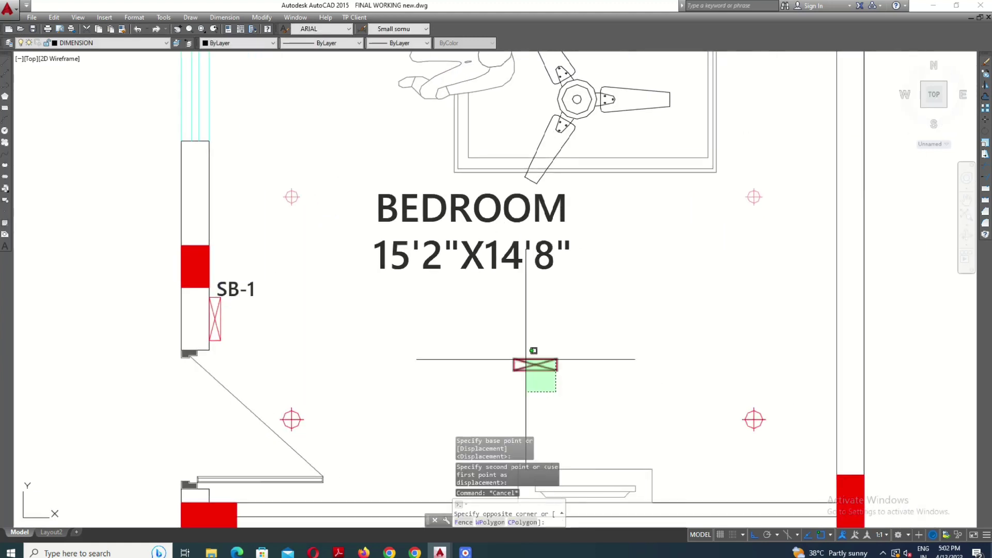
text(co)
key(Return)
scroll(525, 349, up, 2)
click(521, 354)
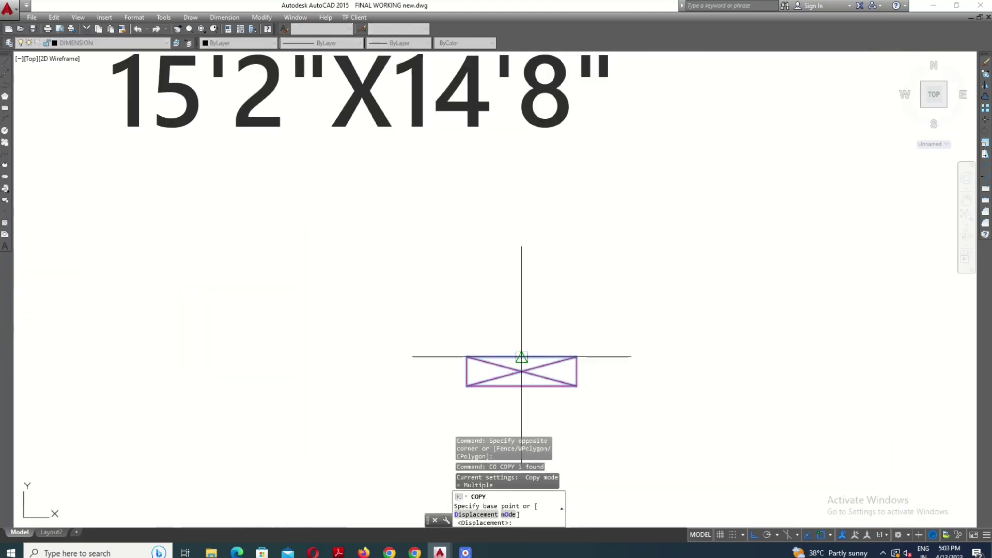
scroll(521, 354, down, 4)
scroll(513, 257, down, 1)
scroll(513, 257, up, 4)
click(589, 222)
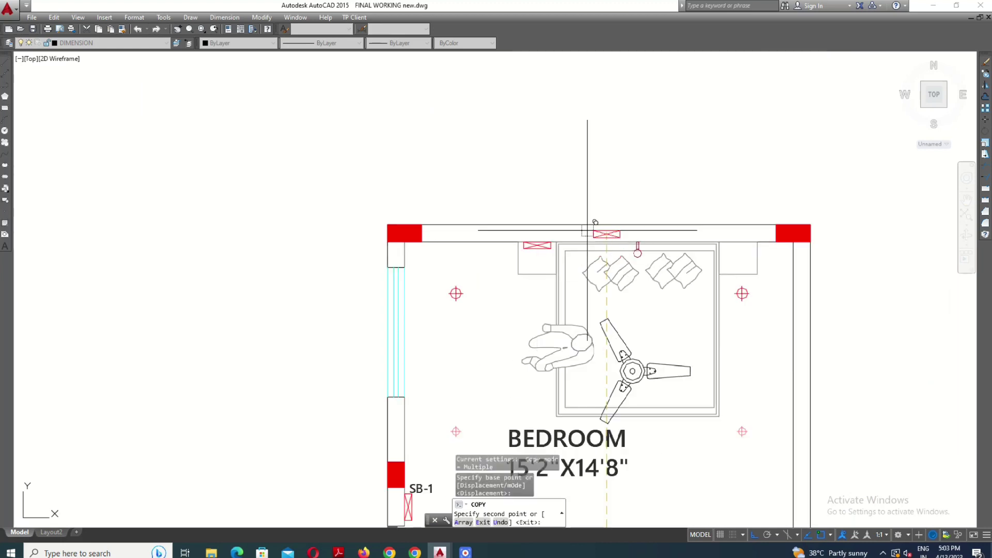
scroll(589, 222, up, 4)
click(641, 277)
key(Escape)
scroll(673, 219, down, 4)
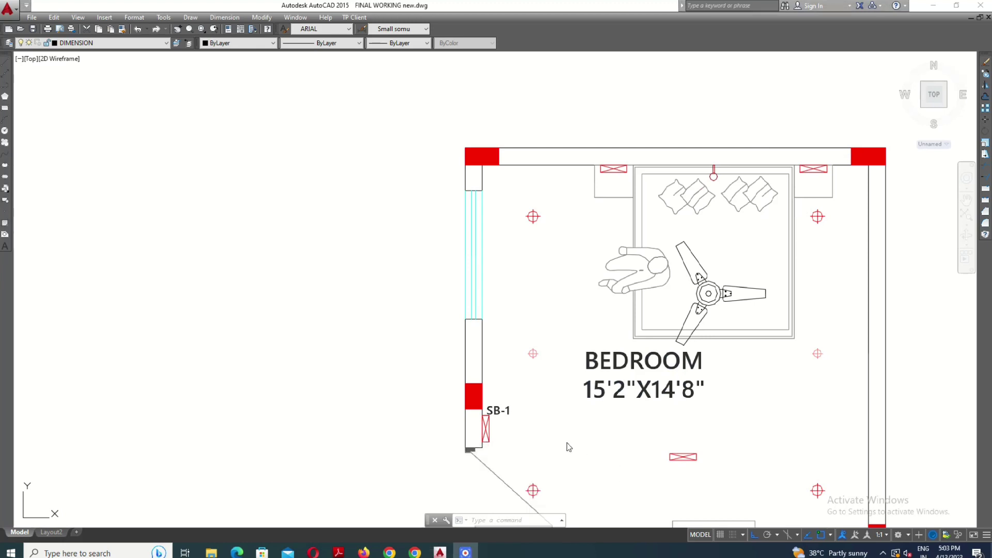
- Copy the SB-1 label into the left and right top-wall boxes with ortho off
click(501, 410)
text(co)
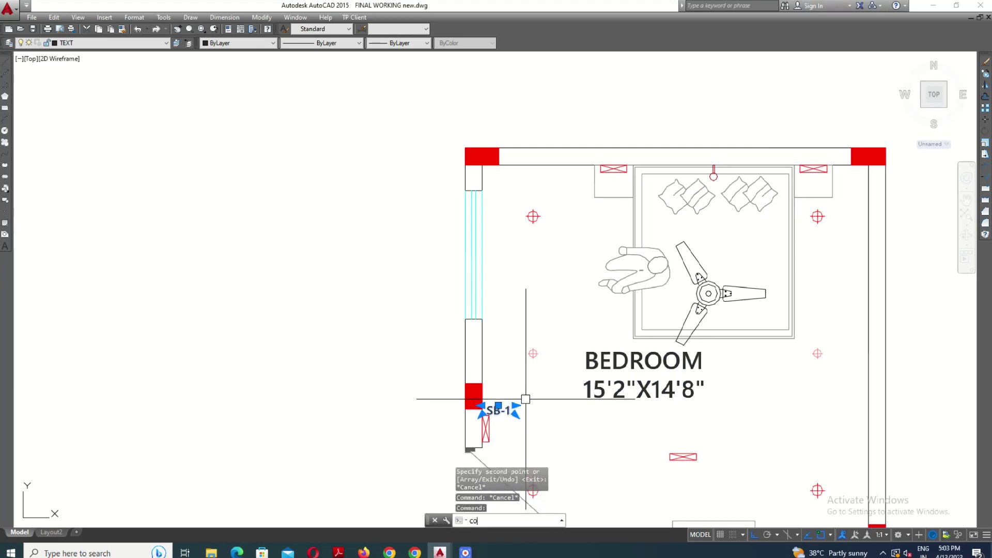
key(Return)
click(525, 399)
scroll(405, 432, down, 2)
scroll(480, 409, up, 2)
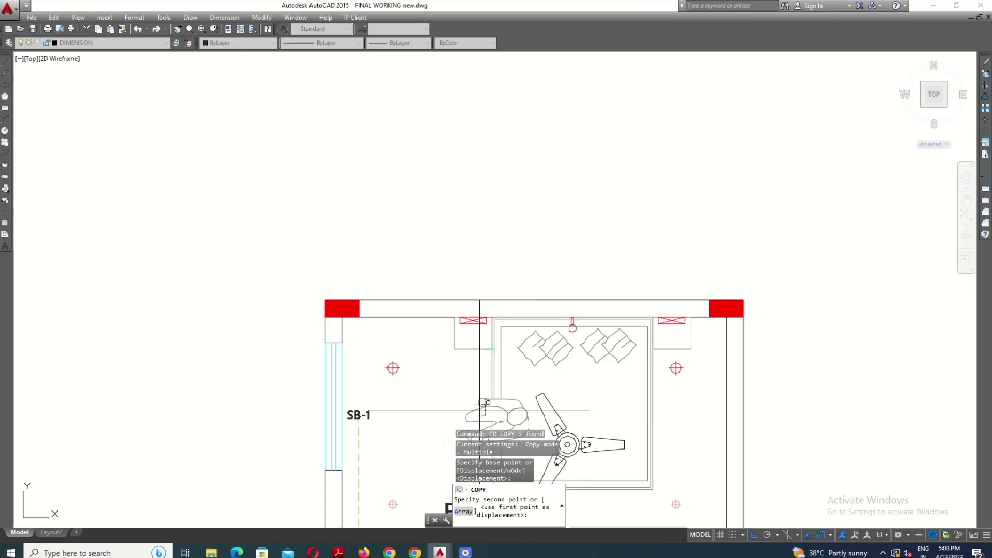
key(F8)
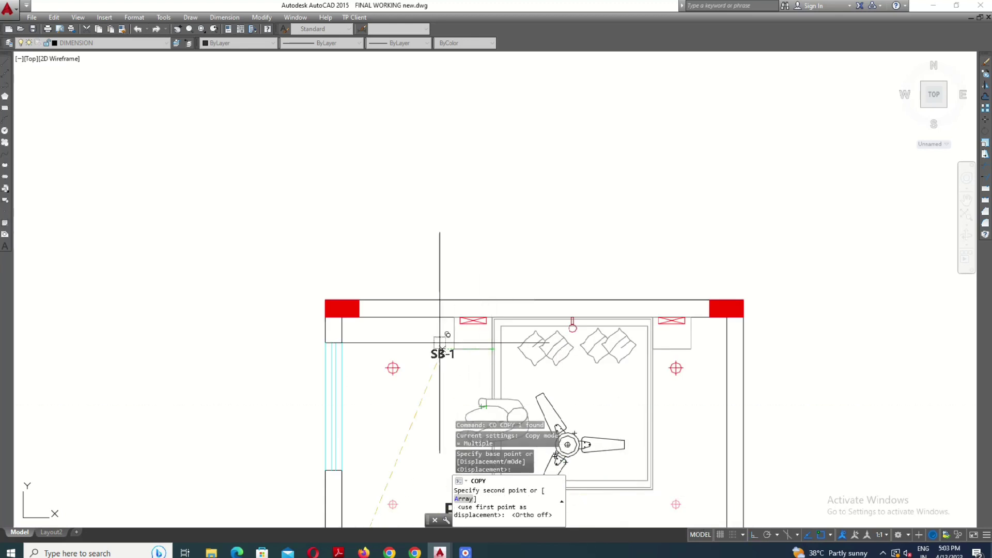
scroll(444, 336, up, 3)
scroll(478, 333, up, 3)
click(493, 313)
scroll(622, 339, down, 3)
scroll(622, 339, up, 3)
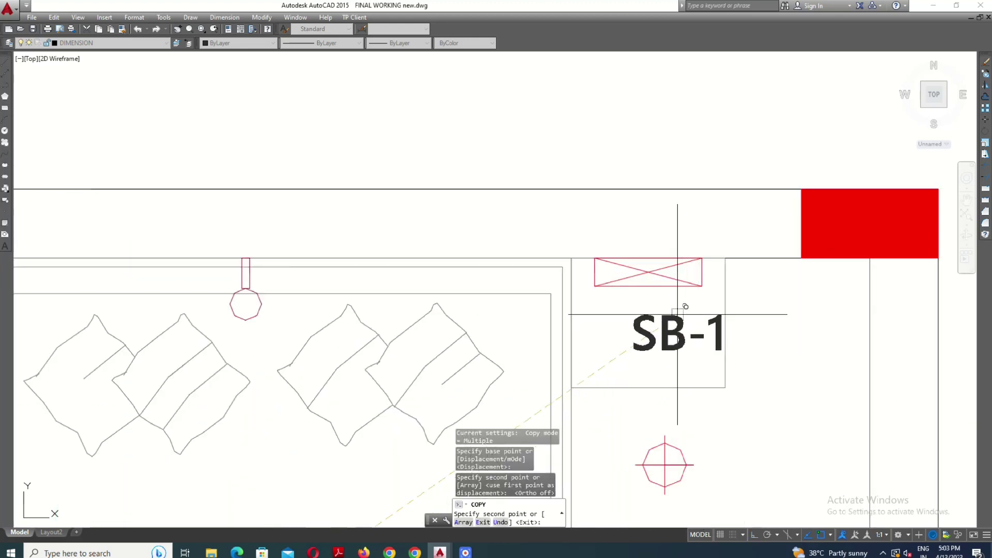
click(643, 323)
scroll(666, 320, down, 3)
key(Escape)
scroll(381, 298, up, 4)
- Edit the two top-wall label copies to read SB-2 and SB-3
double_click(382, 298)
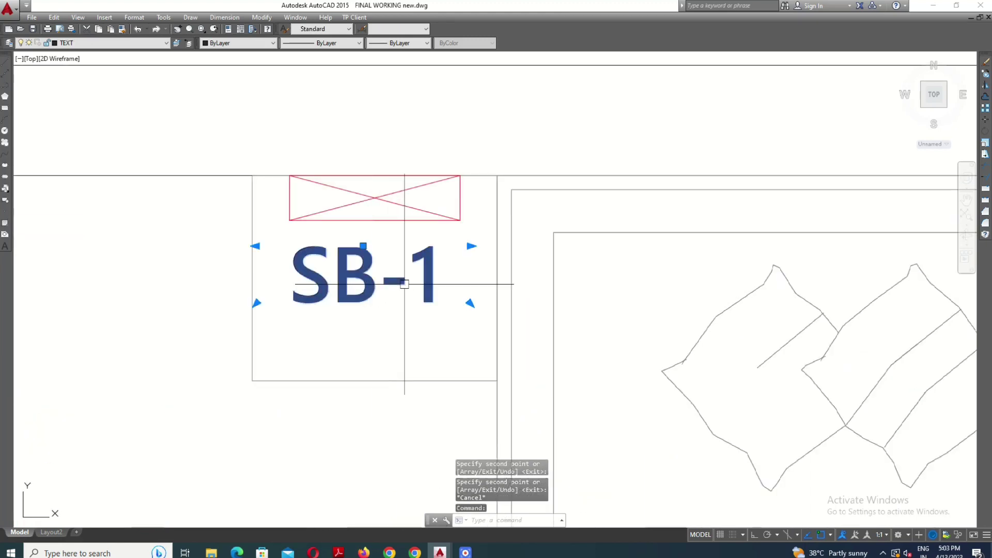
double_click(418, 286)
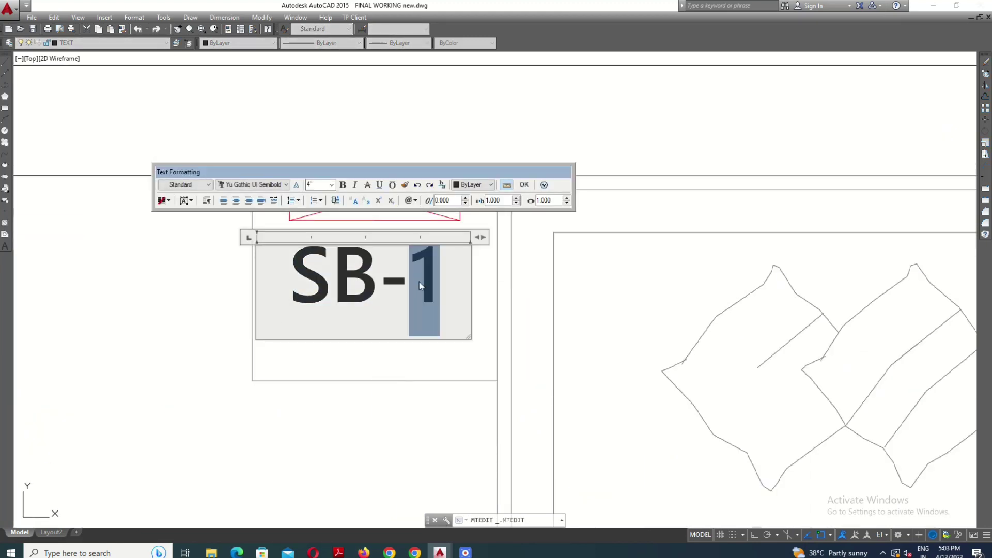
text(2)
click(392, 367)
scroll(362, 357, down, 3)
scroll(850, 315, up, 3)
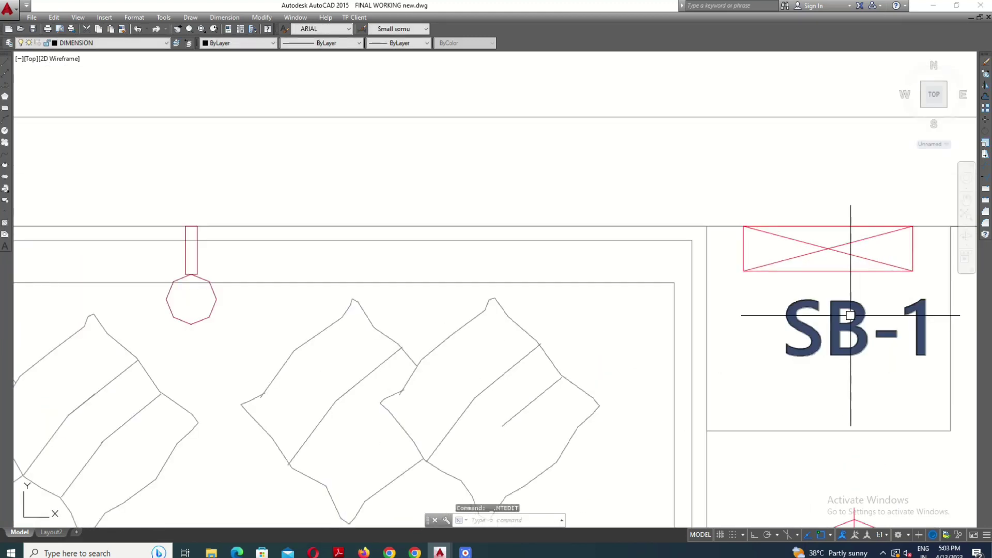
double_click(850, 315)
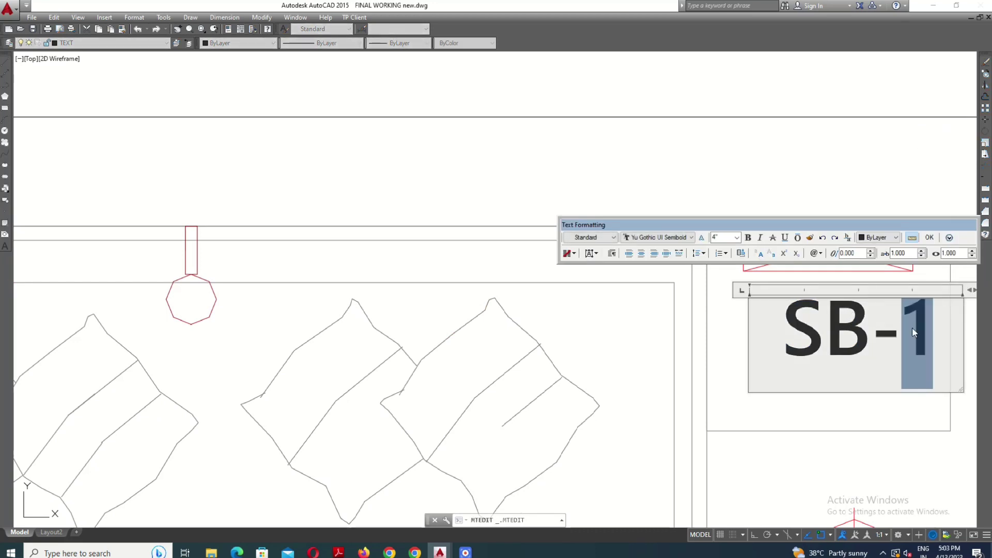
text(3)
click(698, 362)
scroll(765, 299, down, 2)
key(Tab)
text(co)
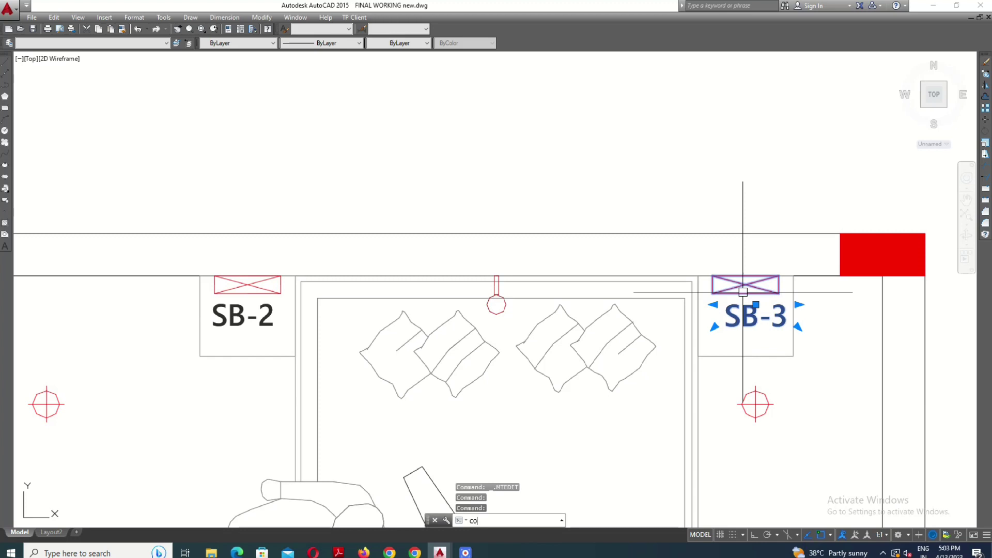
- Copy the SB-3 label and its switch symbol down to the bottom wall
key(Return)
click(745, 293)
scroll(734, 295, down, 5)
scroll(744, 300, up, 3)
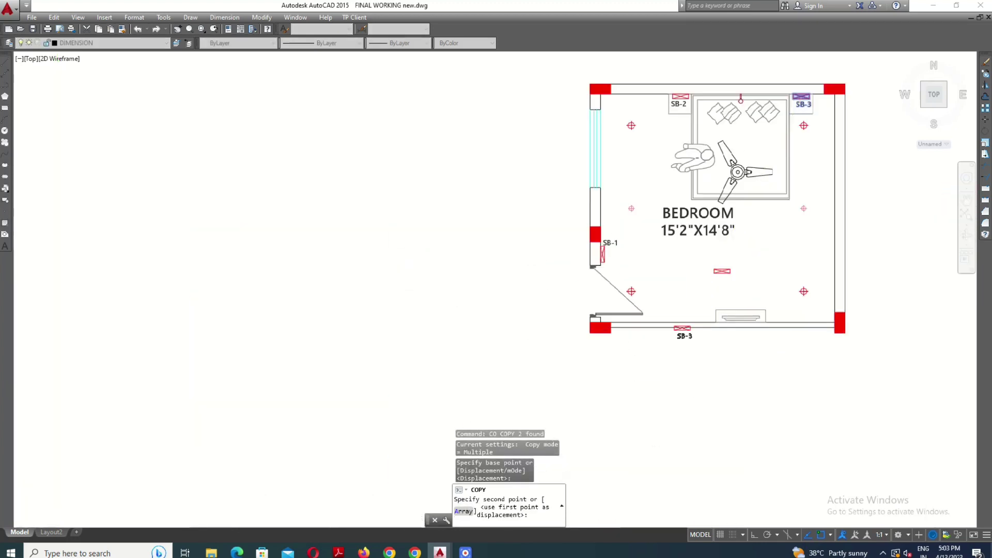
scroll(754, 305, up, 3)
scroll(757, 295, up, 5)
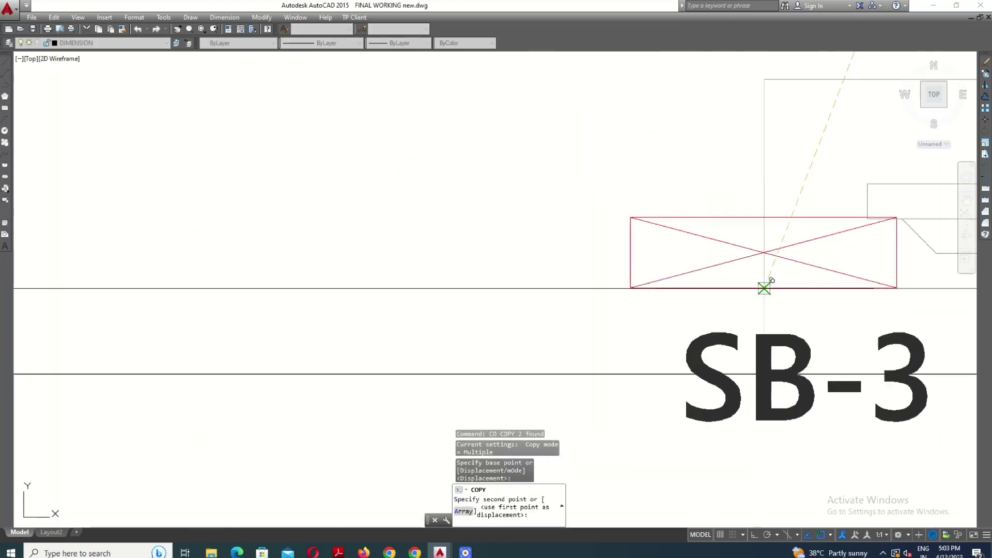
click(765, 286)
key(Escape)
scroll(763, 326, up, 2)
- Move the bottom-wall label above its switch symbol and change it to SB-4
click(762, 326)
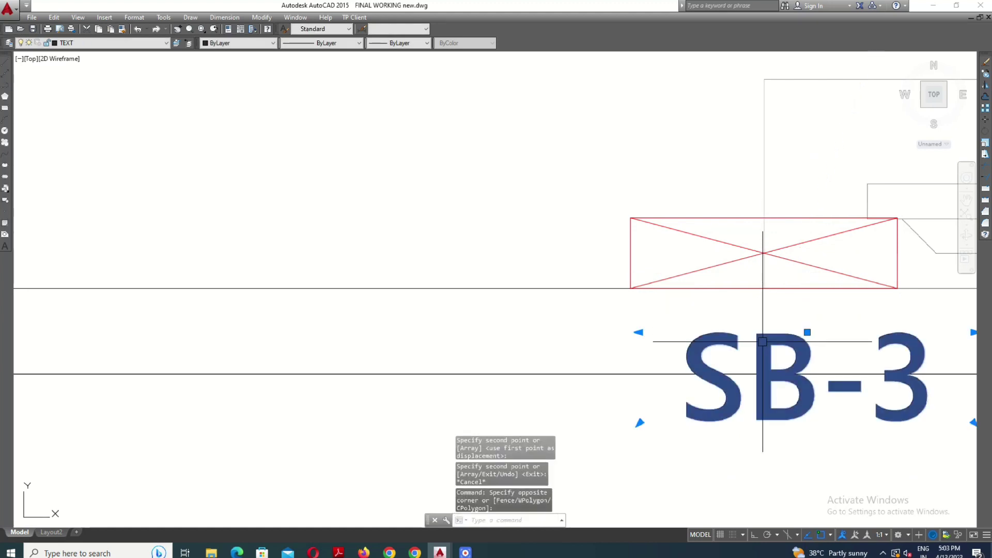
text(m)
key(Return)
click(741, 341)
scroll(672, 330, down, 2)
click(619, 265)
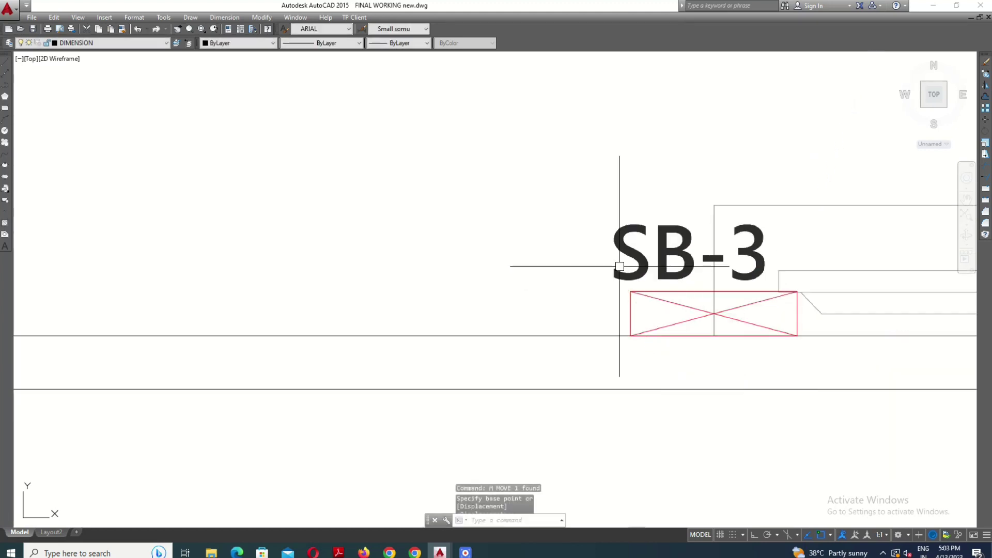
key(Escape)
double_click(675, 256)
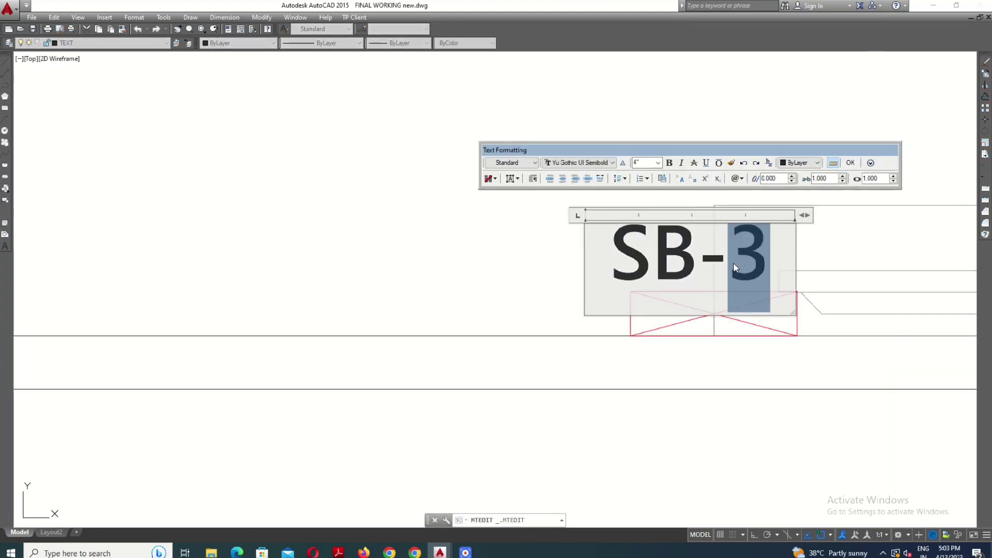
text(4)
click(653, 388)
scroll(653, 388, down, 3)
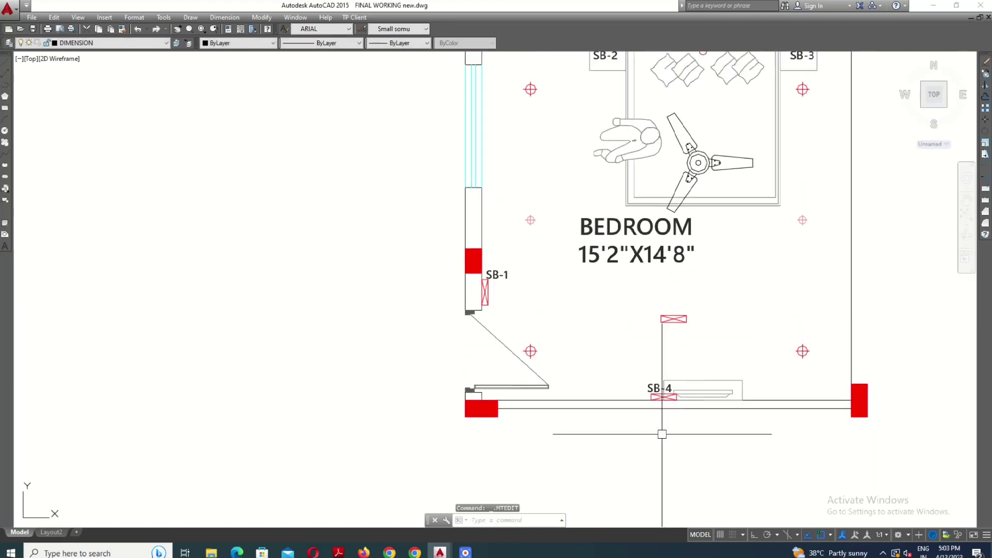
scroll(465, 299, up, 2)
text(A)
- Draw arcs from SB-1 to the lower-left ceiling light and on to the lower-right light
key(Return)
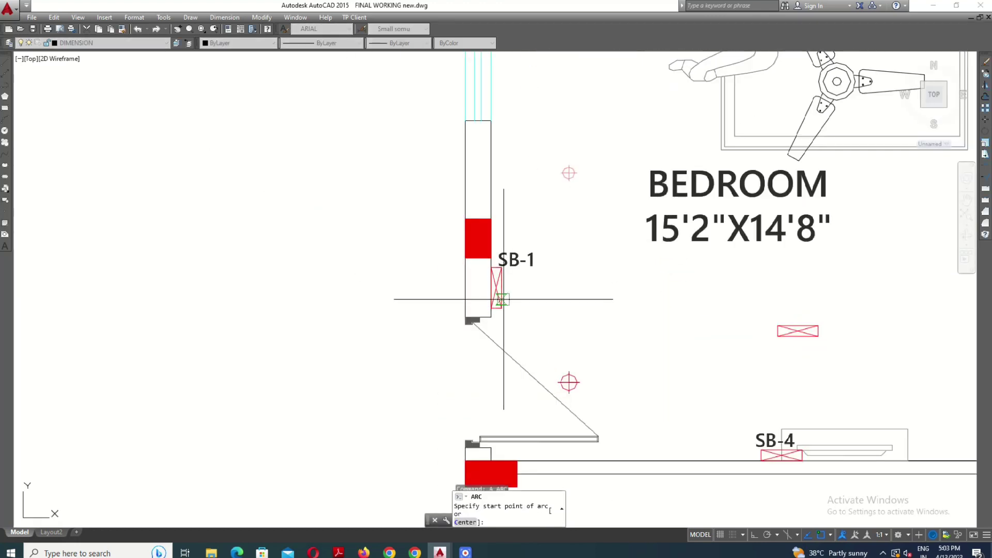
click(535, 368)
scroll(543, 390, up, 4)
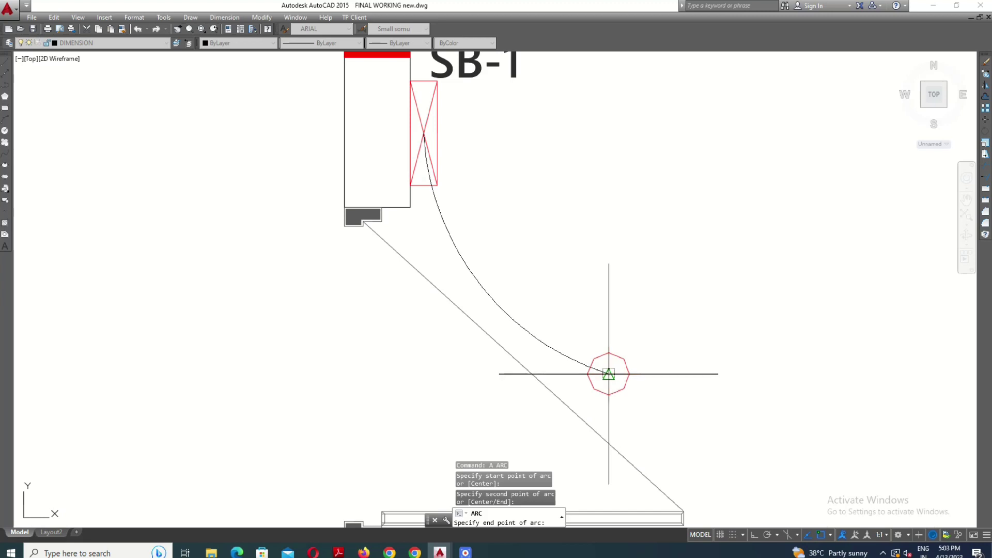
click(608, 373)
scroll(594, 377, down, 3)
scroll(576, 381, up, 3)
key(Return)
scroll(516, 361, down, 2)
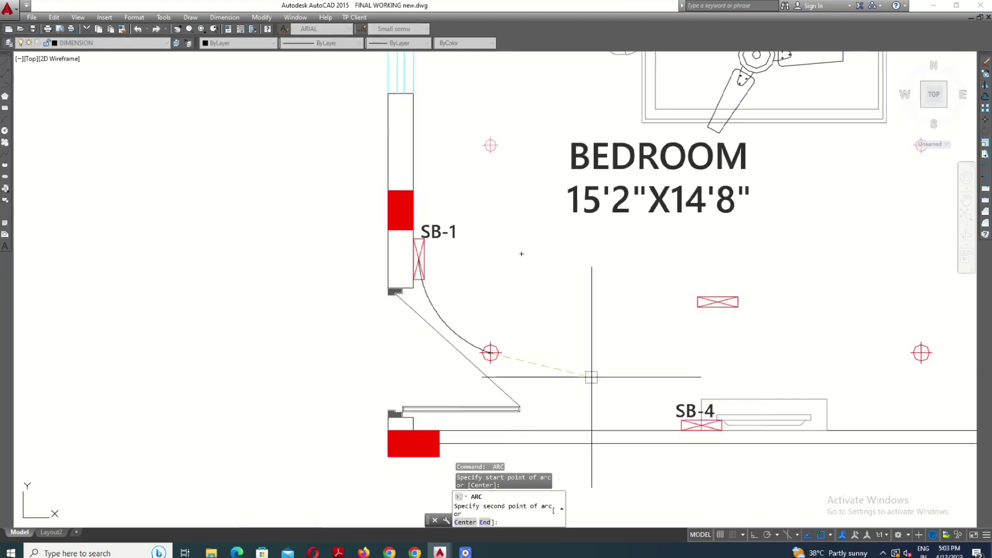
click(596, 377)
scroll(569, 372, down, 1)
scroll(563, 371, up, 3)
scroll(696, 367, up, 2)
click(696, 367)
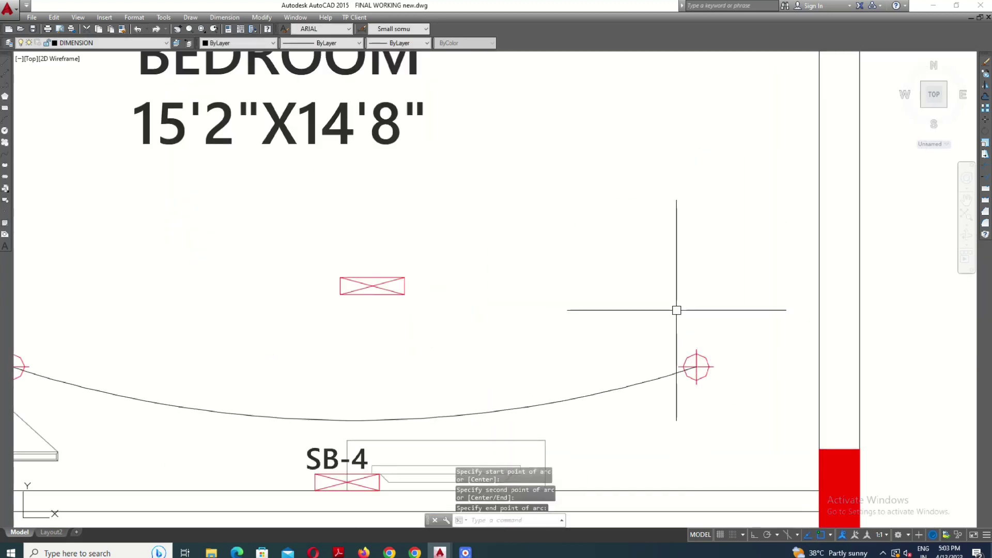
scroll(671, 361, down, 3)
scroll(648, 383, down, 1)
- Draw a three-point arc from SB-3 along the right wall to the lower-right ceiling light
key(Return)
scroll(677, 103, up, 4)
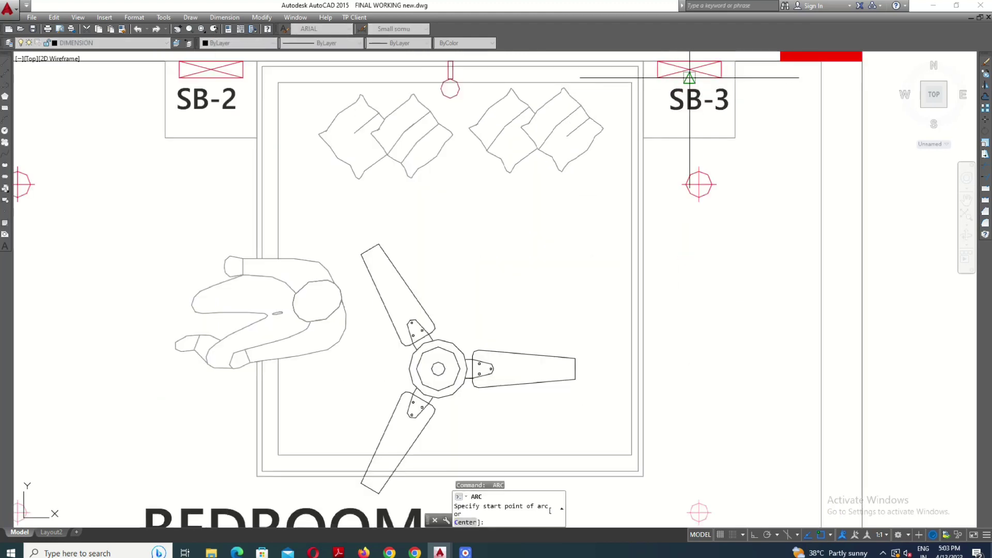
click(689, 69)
scroll(689, 69, down, 4)
click(727, 160)
scroll(698, 409, up, 3)
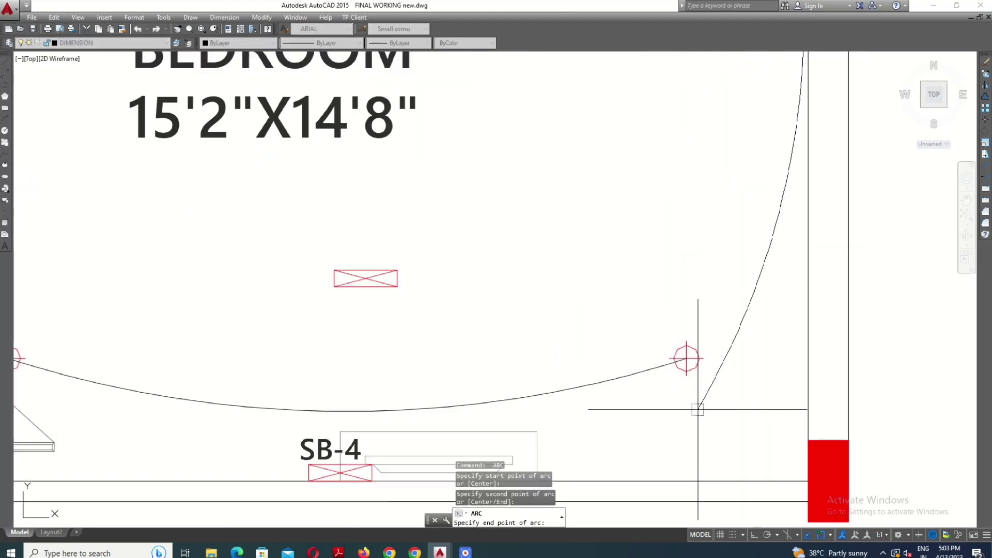
click(686, 358)
scroll(638, 346, down, 5)
key(Escape)
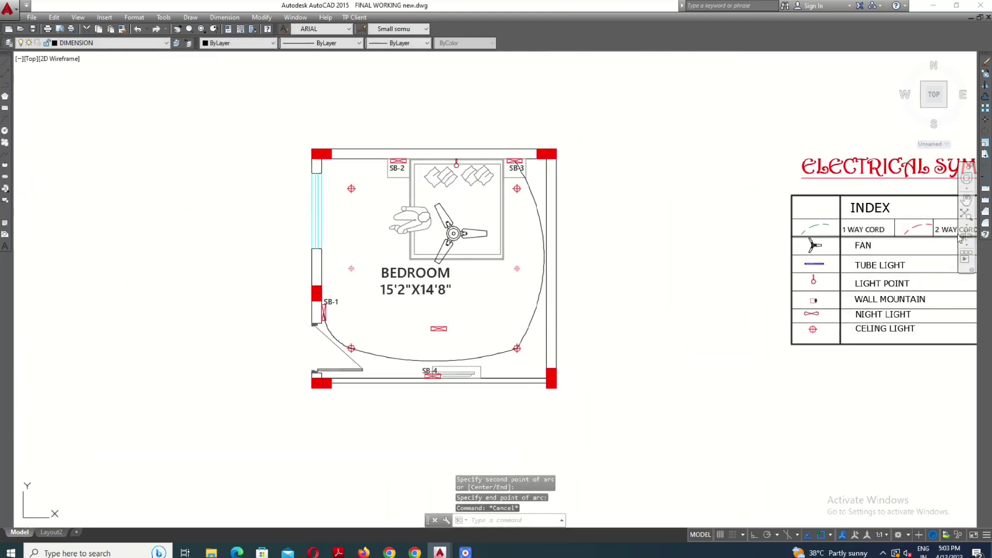
- Select the 2 WAY CORD sample line in the symbol index table
middle_drag(891, 241, 659, 273)
scroll(659, 272, up, 6)
click(680, 309)
key(Escape)
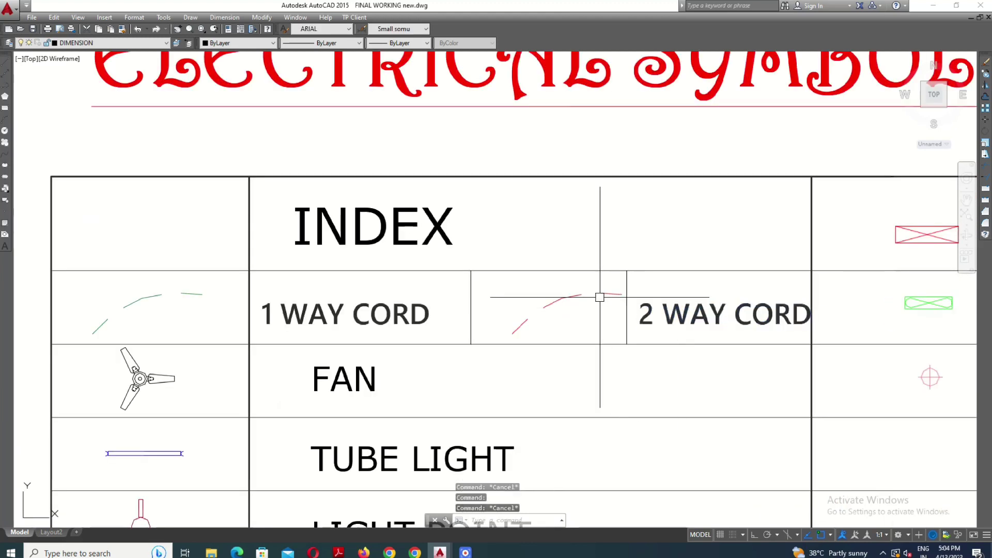
click(604, 286)
click(711, 259)
- Match the wiring arcs to the 2 WAY CORD sample's red dashed style with MA
text(MA)
key(Return)
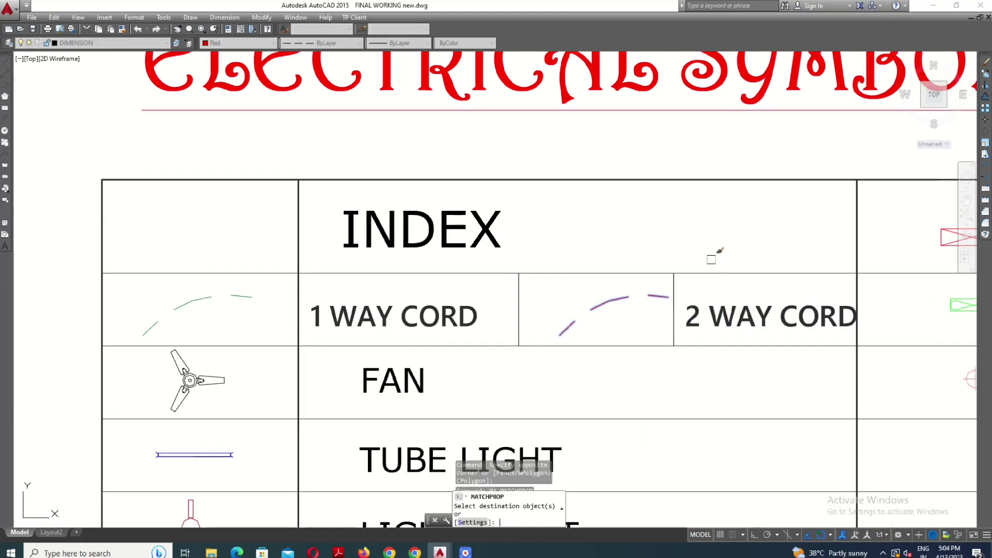
scroll(715, 347, down, 5)
scroll(355, 292, up, 4)
click(414, 243)
scroll(429, 273, down, 4)
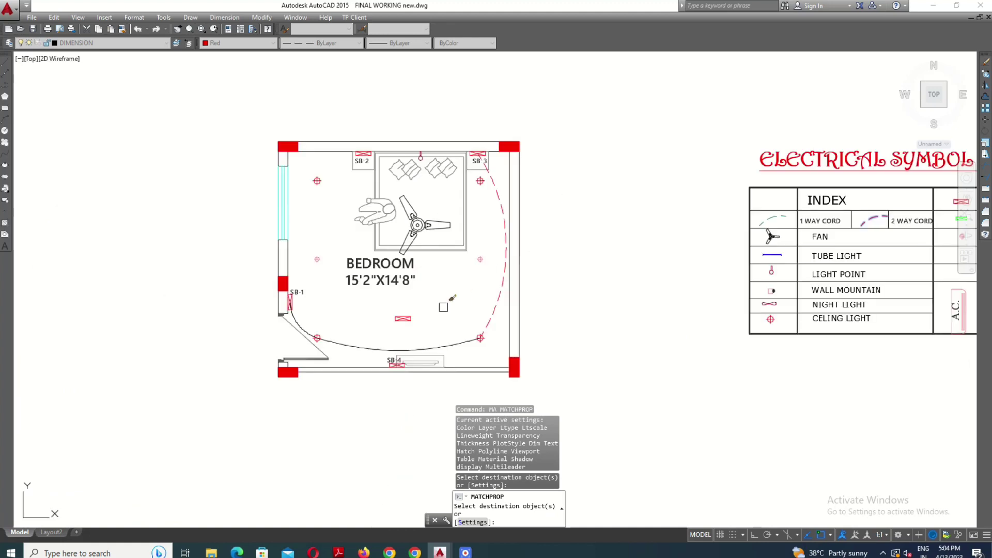
scroll(434, 336, up, 2)
scroll(204, 328, up, 2)
click(228, 288)
key(Escape)
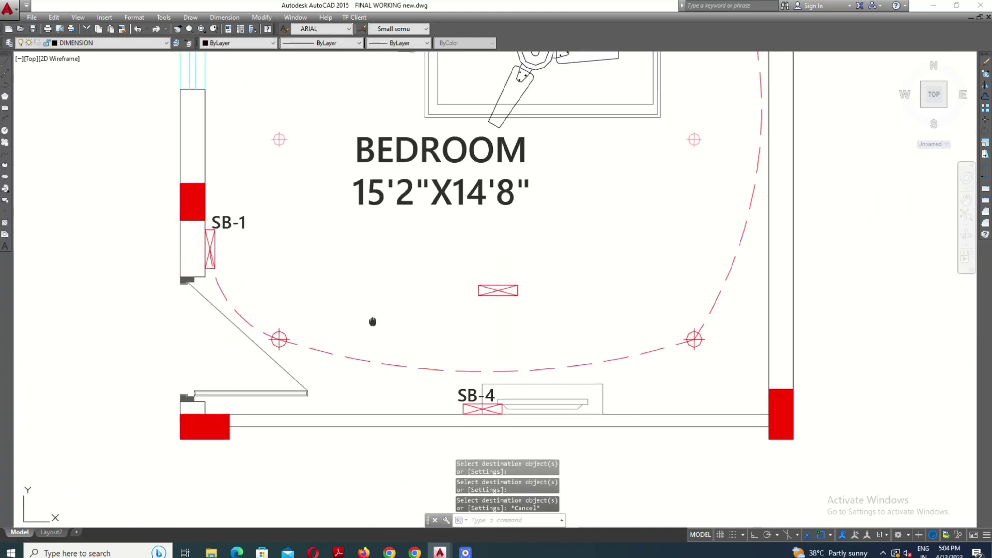
key(Escape)
scroll(425, 356, down, 2)
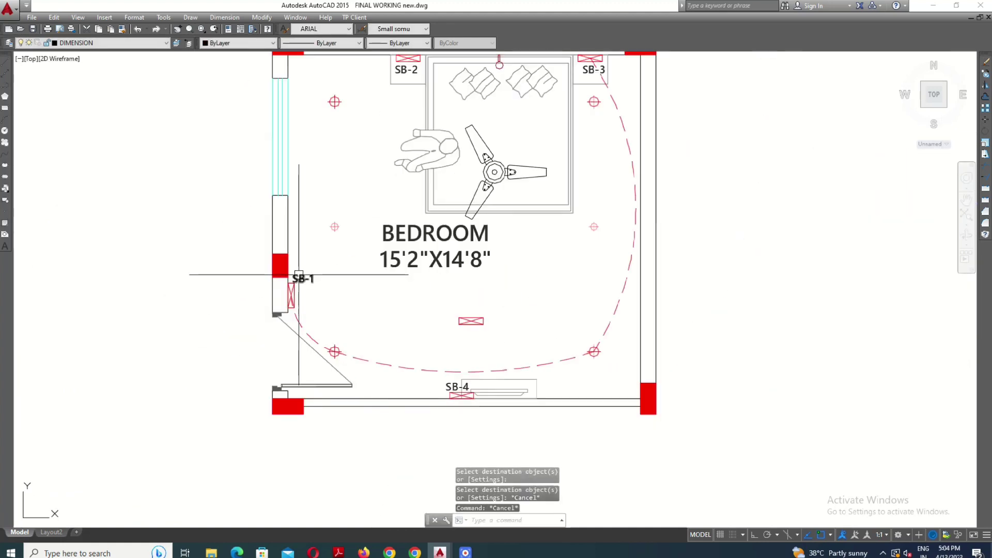
text(A)
- Erase the stray crossed box in the middle of the room
key(Return)
scroll(287, 257, up, 2)
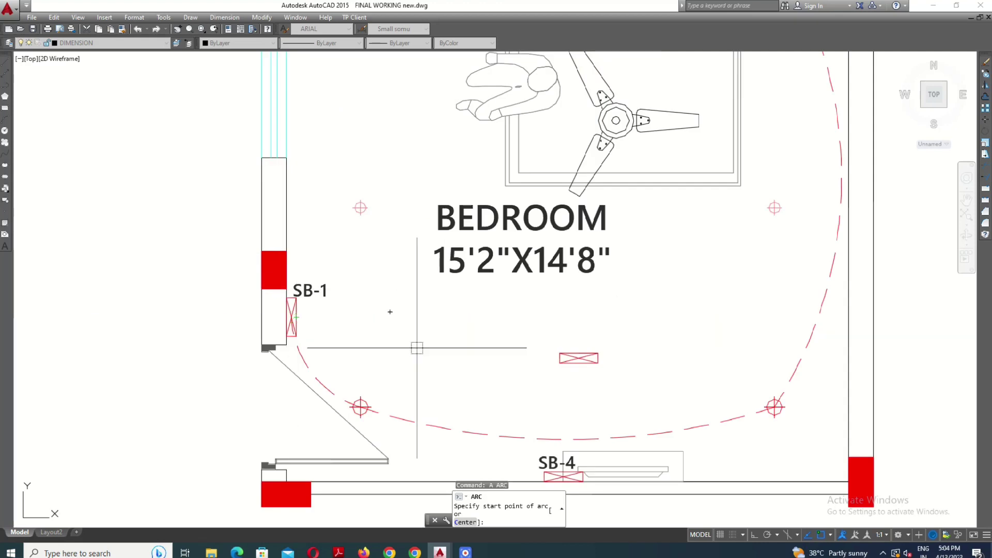
key(Escape)
click(653, 387)
click(543, 333)
text(e)
key(Return)
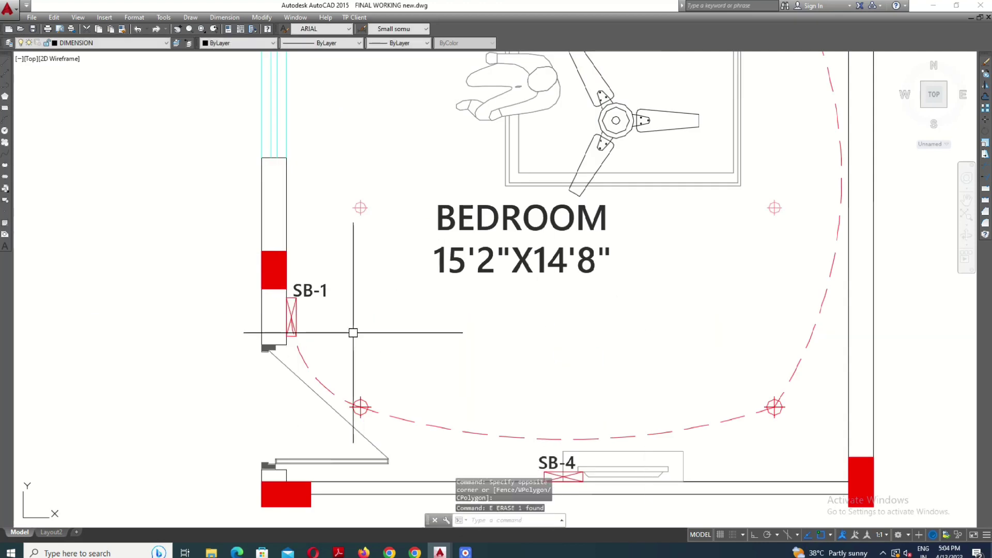
text(A)
- Draw an arc from SB-1 bending through the lower room to the ceiling fan centre
key(Return)
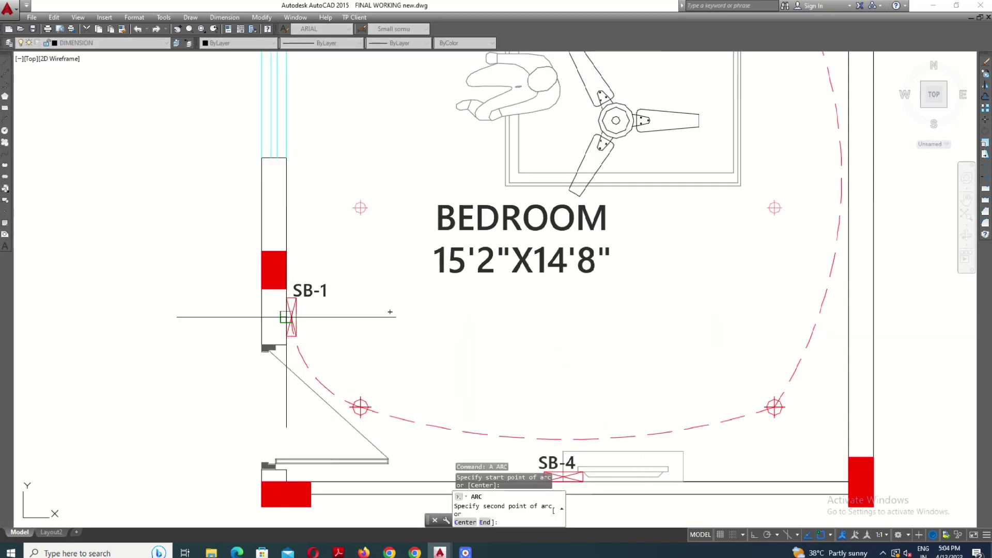
scroll(285, 317, down, 2)
scroll(286, 317, down, 3)
scroll(423, 258, up, 4)
click(432, 429)
scroll(568, 206, down, 2)
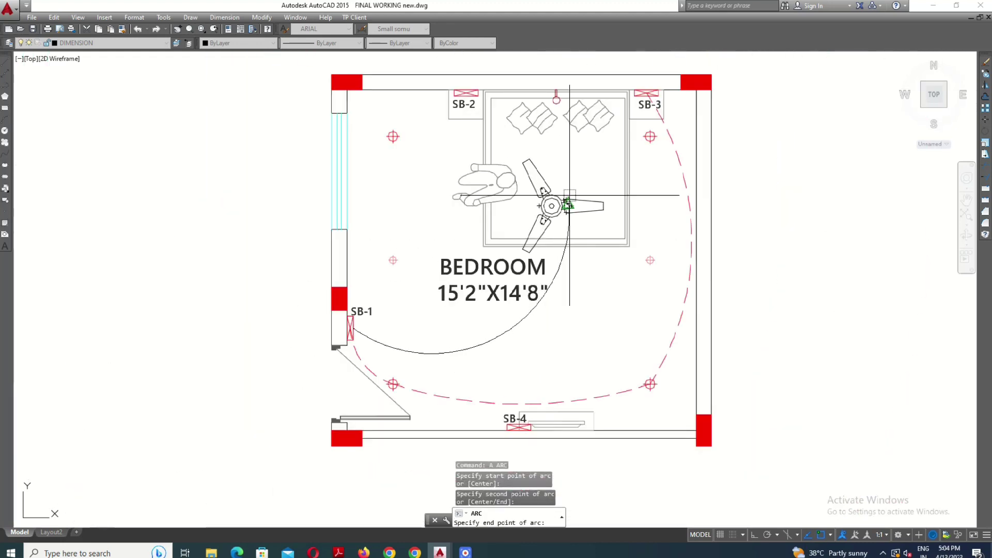
scroll(570, 195, up, 4)
click(528, 243)
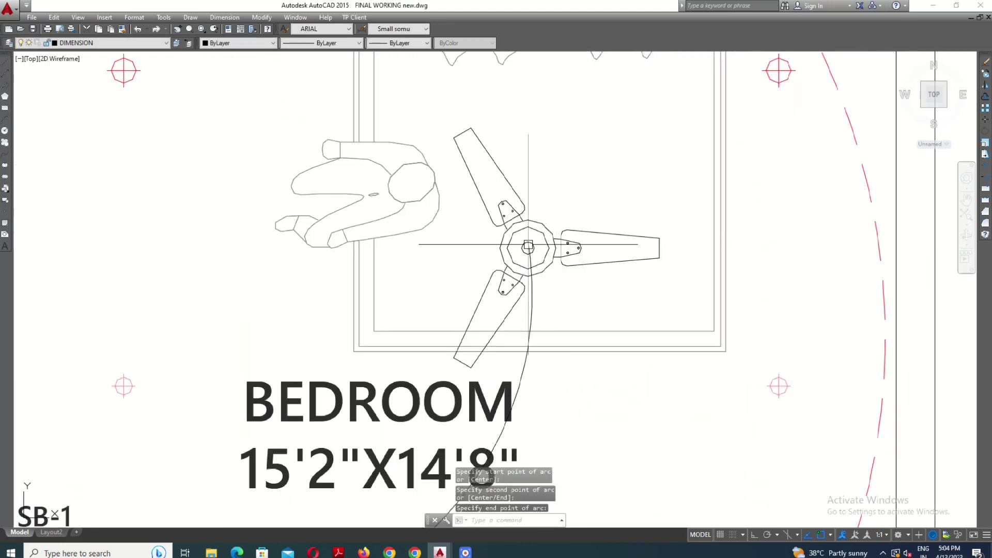
scroll(534, 323, down, 2)
key(Return)
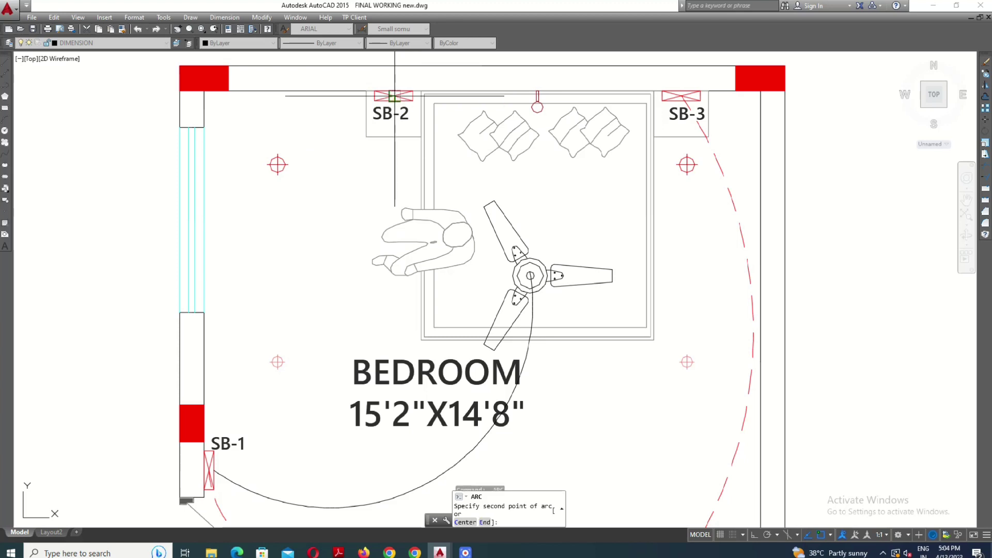
click(394, 96)
scroll(539, 242, up, 2)
key(Escape)
scroll(432, 320, down, 4)
text(M)
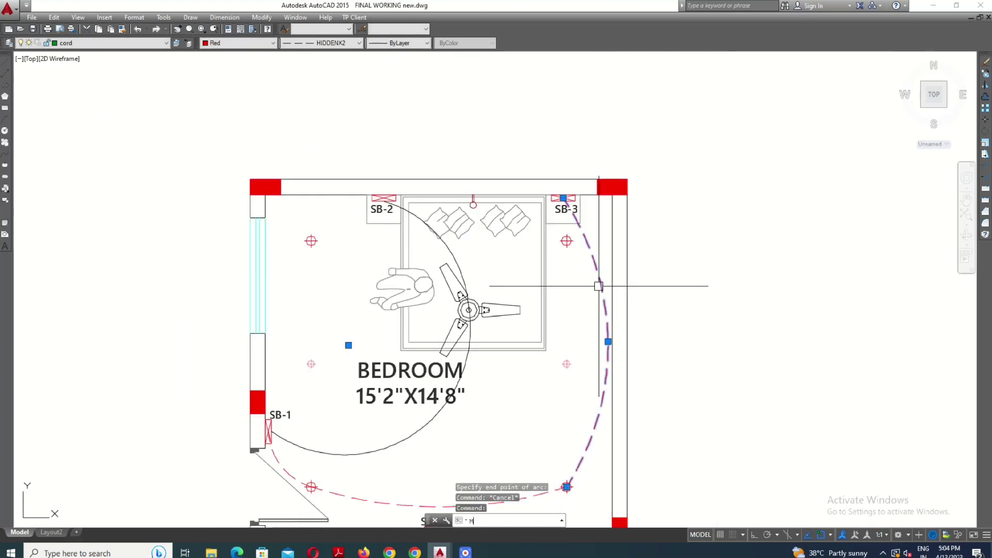
- Restyle the new fan wire as red dashed wiring with match properties
text(a)
key(Return)
middle_drag(598, 285, 627, 250)
click(486, 237)
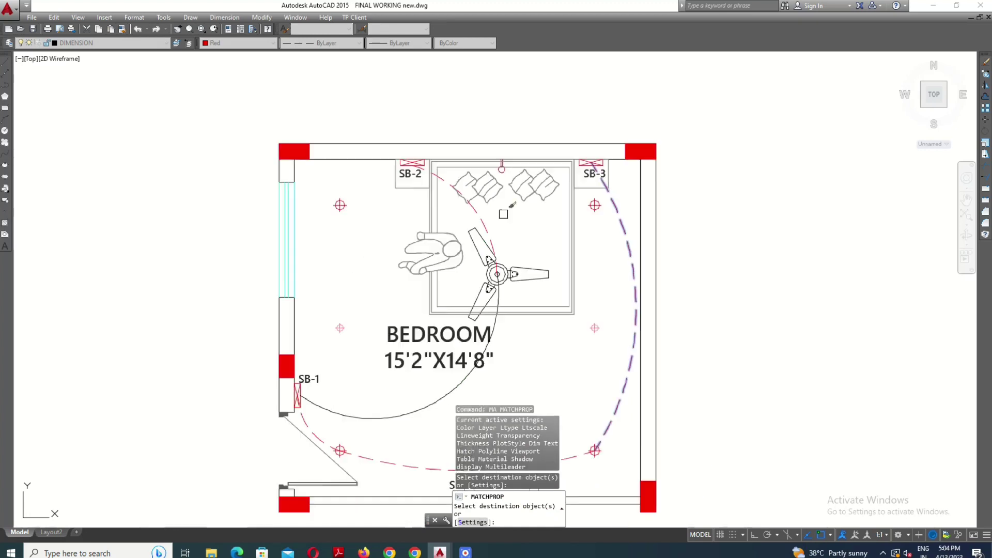
scroll(517, 289, down, 4)
key(Escape)
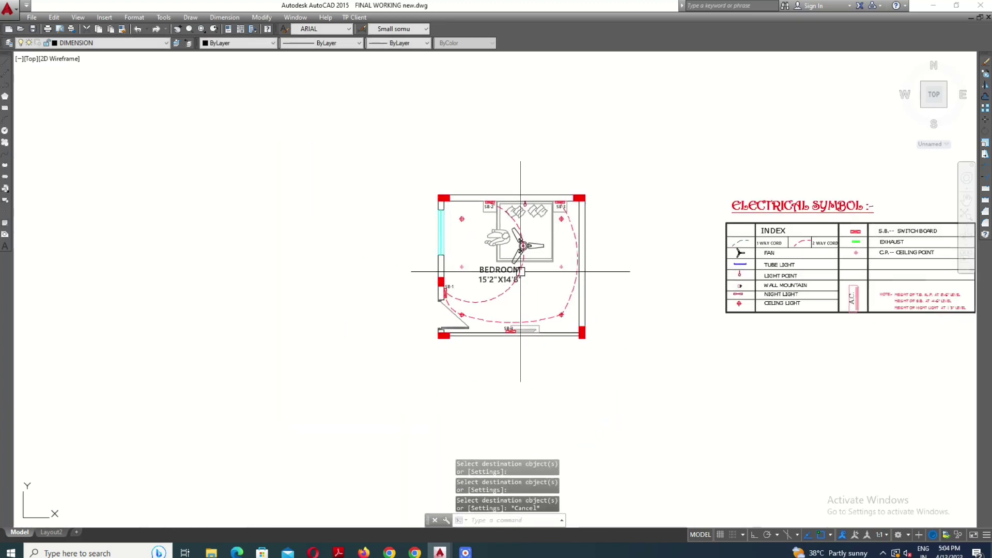
scroll(512, 258, up, 2)
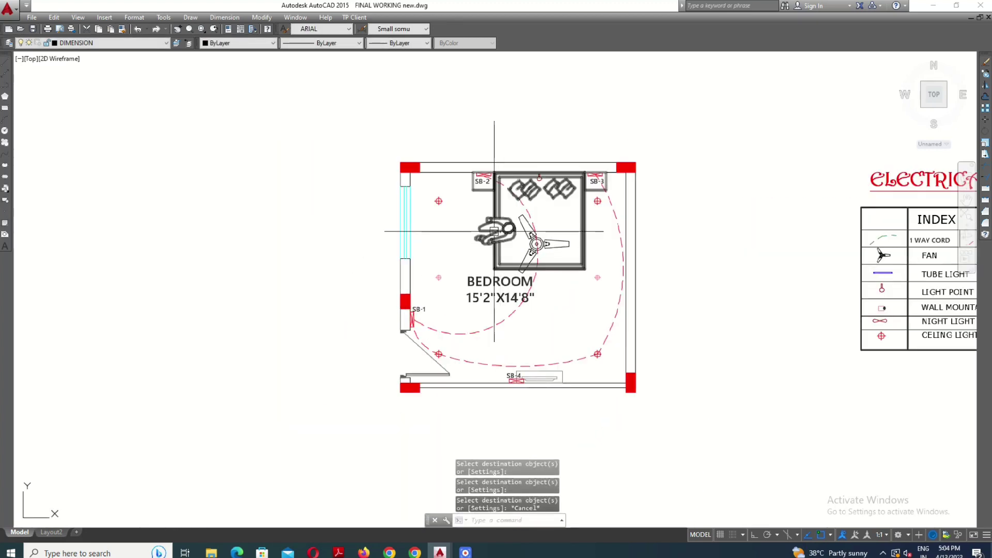
text(A)
- Draw an arc from the left ceiling point dipping below the BEDROOM label to the right one
key(Return)
scroll(452, 277, up, 4)
click(411, 283)
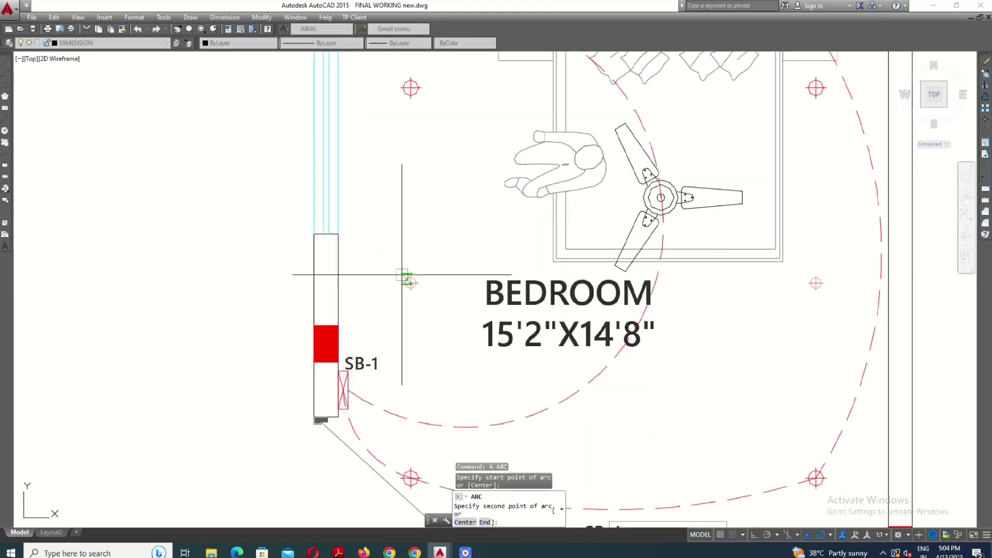
scroll(410, 283, down, 3)
click(530, 362)
scroll(629, 281, up, 3)
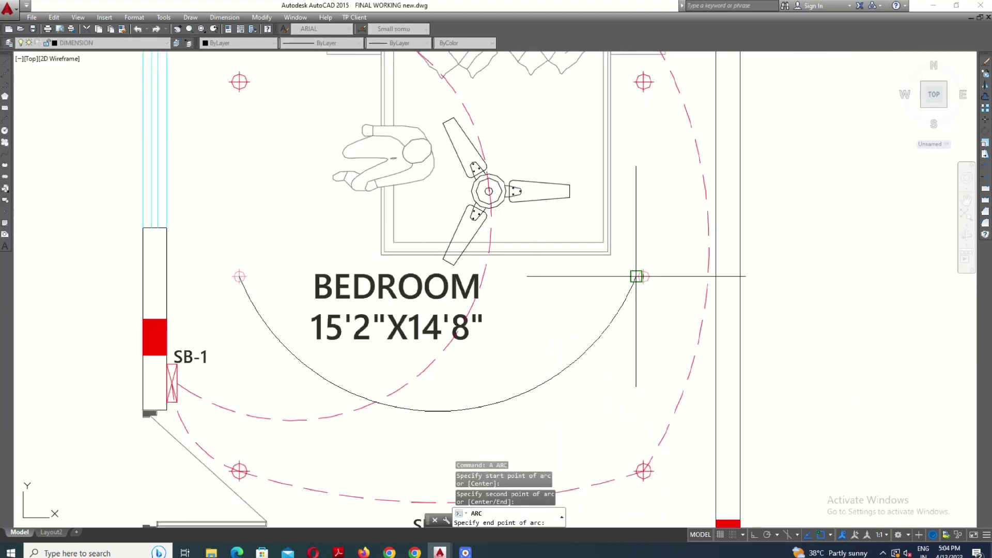
click(643, 276)
scroll(584, 380, down, 2)
- Start an arc between the upper ceiling lights, then cancel it
key(Return)
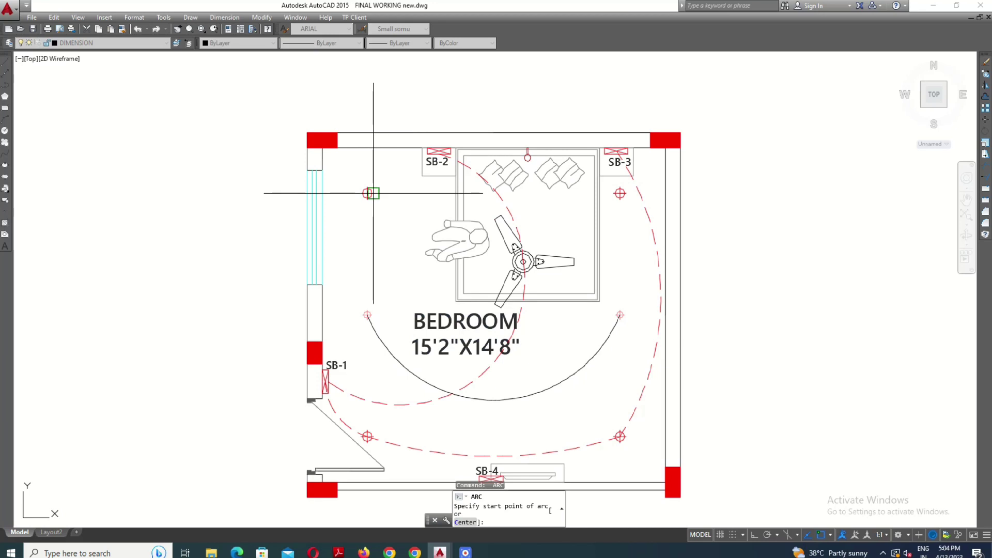
scroll(366, 198, up, 3)
click(361, 184)
scroll(393, 170, down, 3)
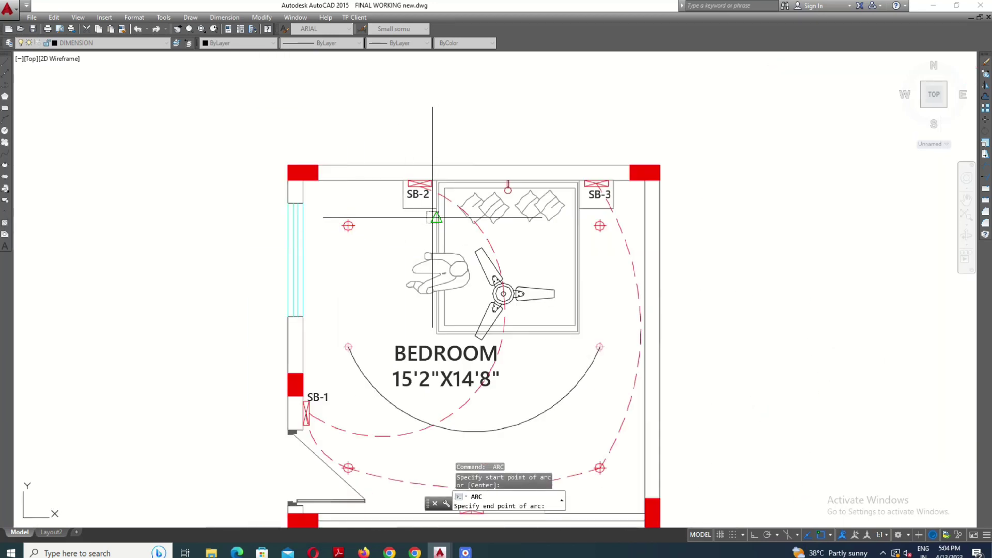
click(427, 155)
scroll(599, 163, up, 3)
key(Escape)
scroll(436, 272, down, 5)
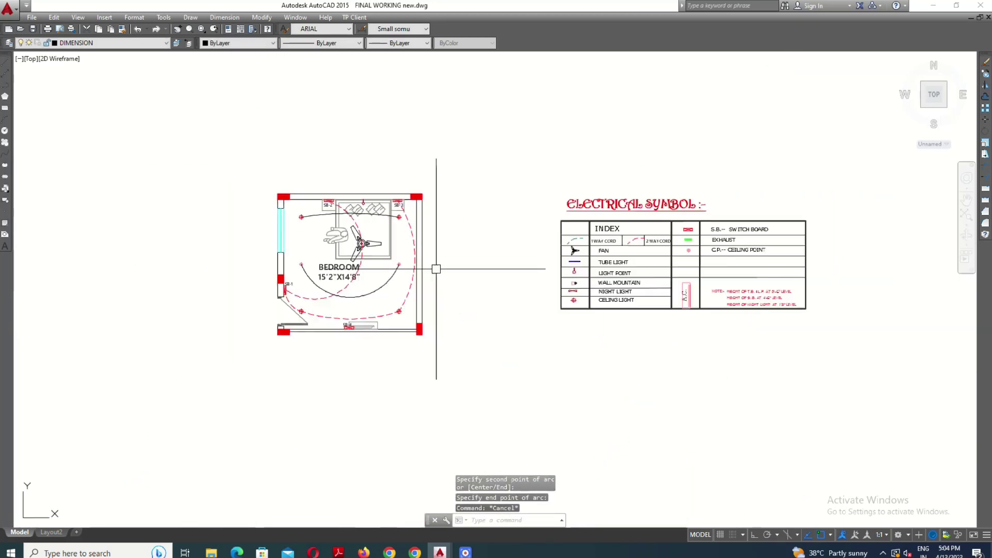
scroll(253, 199, up, 4)
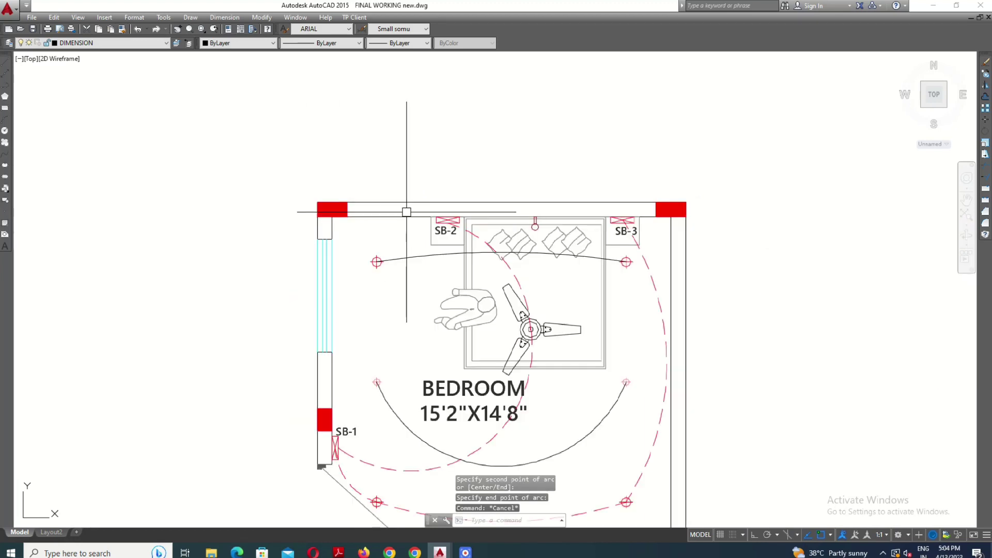
- Draw an arc from SB-3 to the upper-right ceiling light, then delete it
text(a)
key(Return)
scroll(610, 212, up, 2)
scroll(618, 208, up, 2)
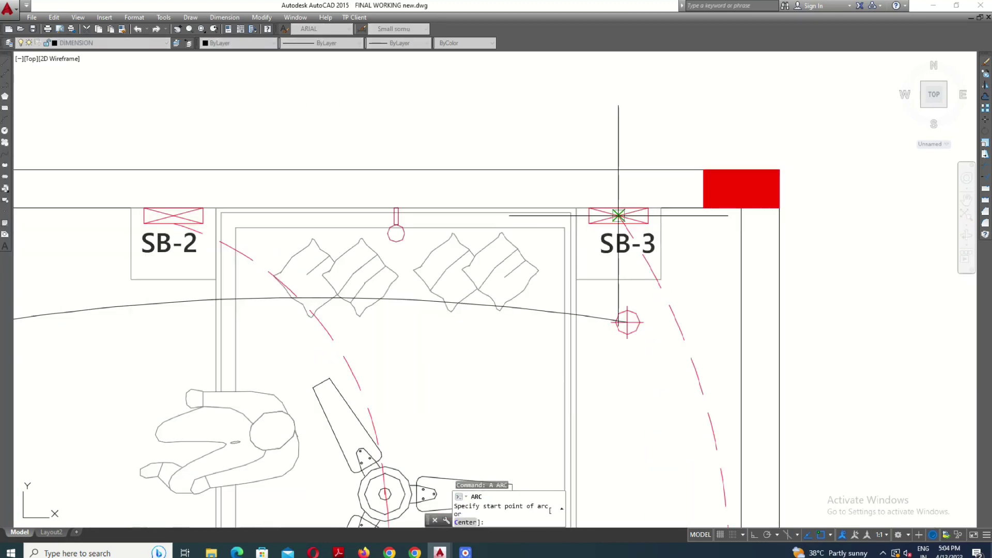
click(618, 215)
click(667, 269)
scroll(646, 289, up, 2)
click(631, 327)
scroll(631, 327, down, 2)
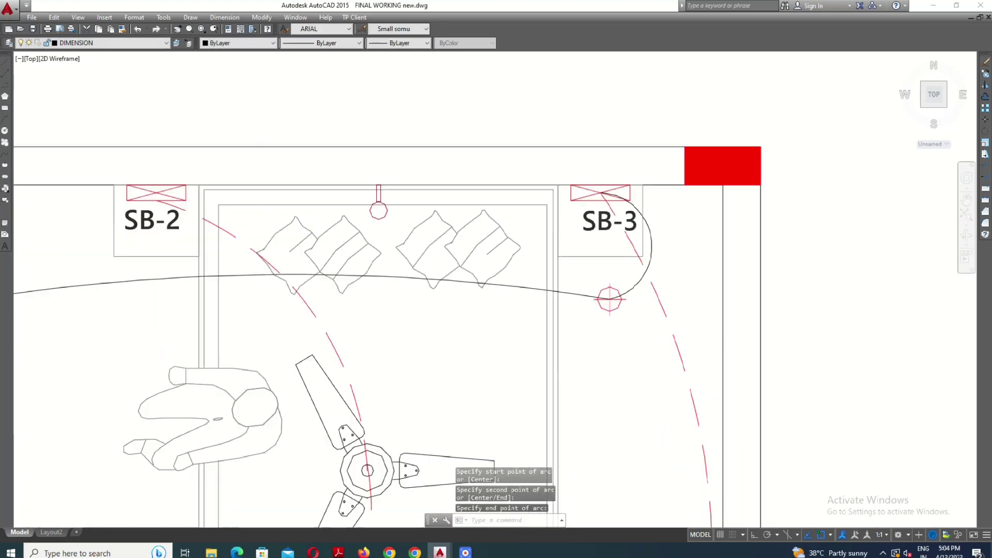
scroll(568, 239, down, 2)
click(621, 243)
key(Delete)
key(Return)
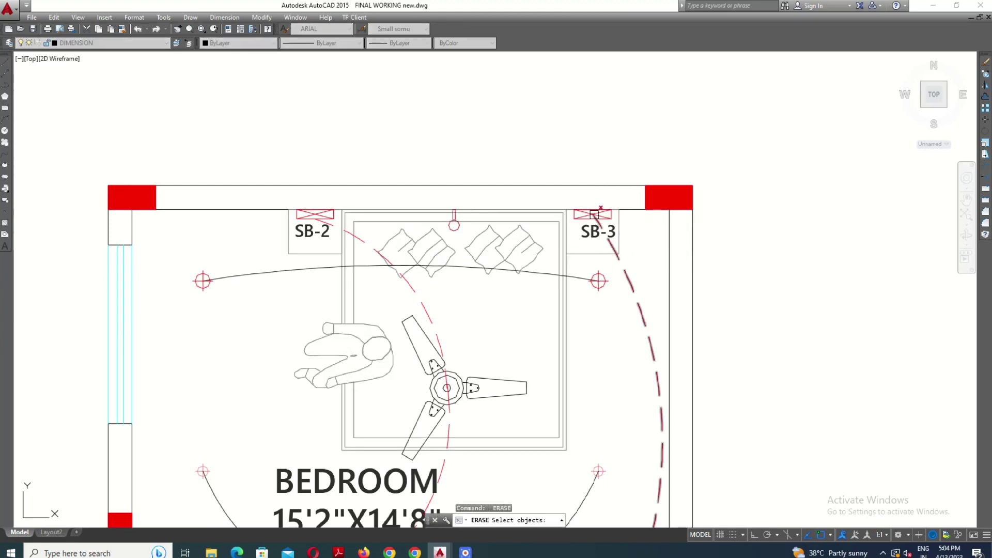
key(Escape)
text(A)
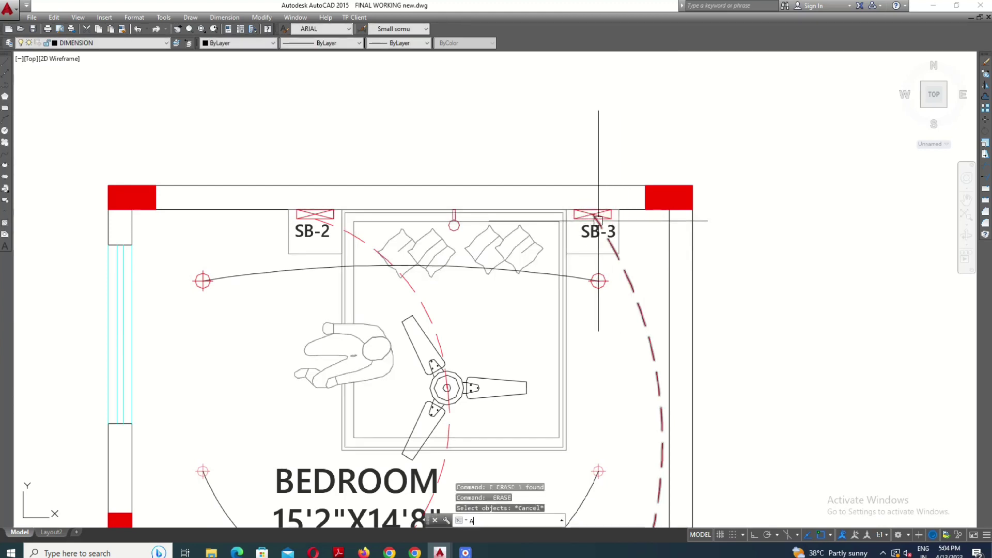
- Begin a wiring arc from the left fixture and abandon it
key(Return)
scroll(598, 209, down, 2)
click(356, 378)
click(480, 460)
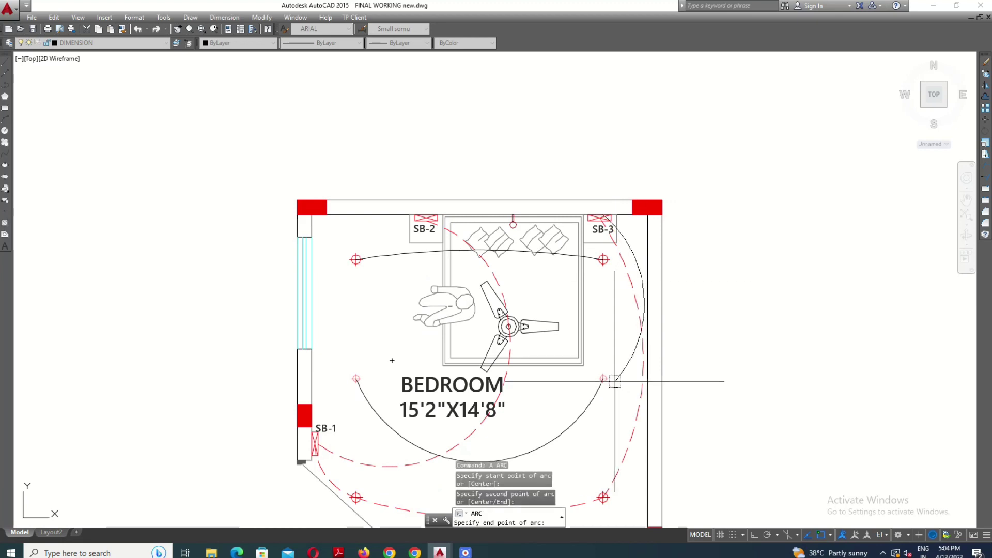
key(Escape)
scroll(549, 380, down, 3)
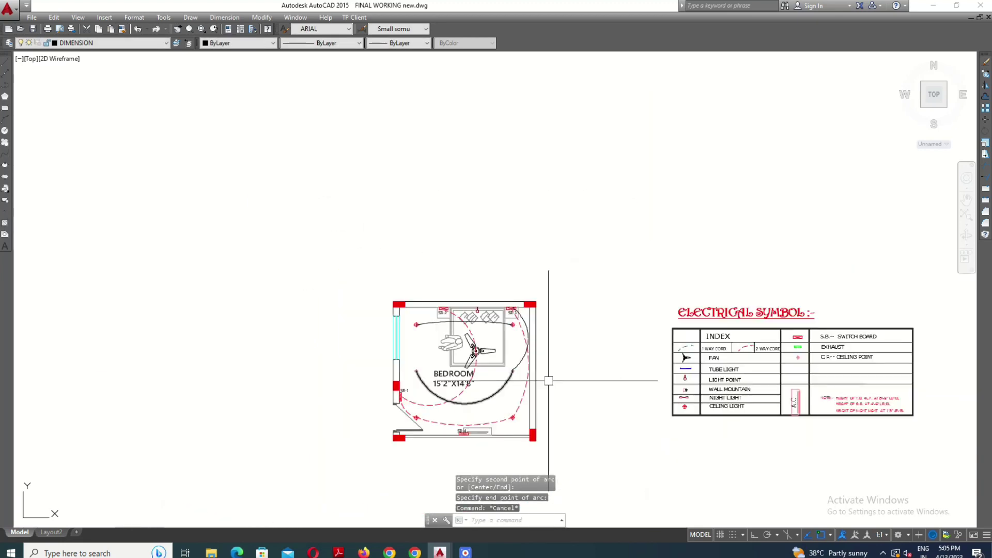
scroll(750, 352, up, 2)
text(MA)
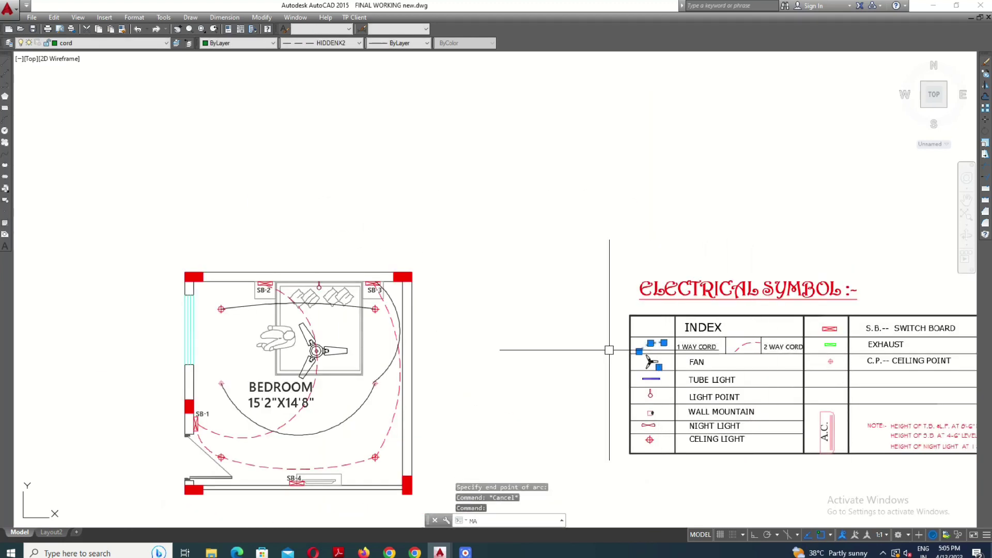
- Apply the green dashed cord style to the lower arcs
key(Return)
click(385, 374)
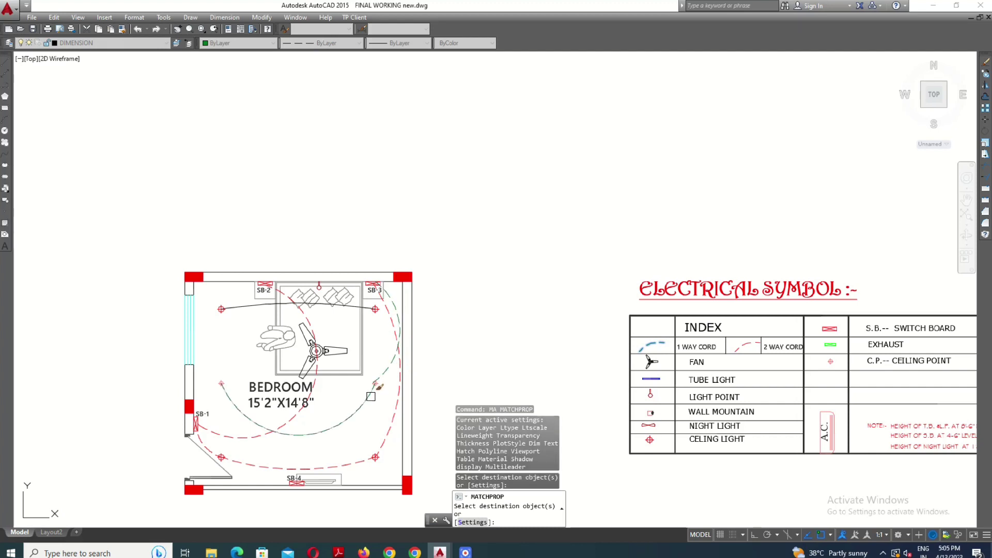
click(326, 305)
scroll(326, 306, up, 4)
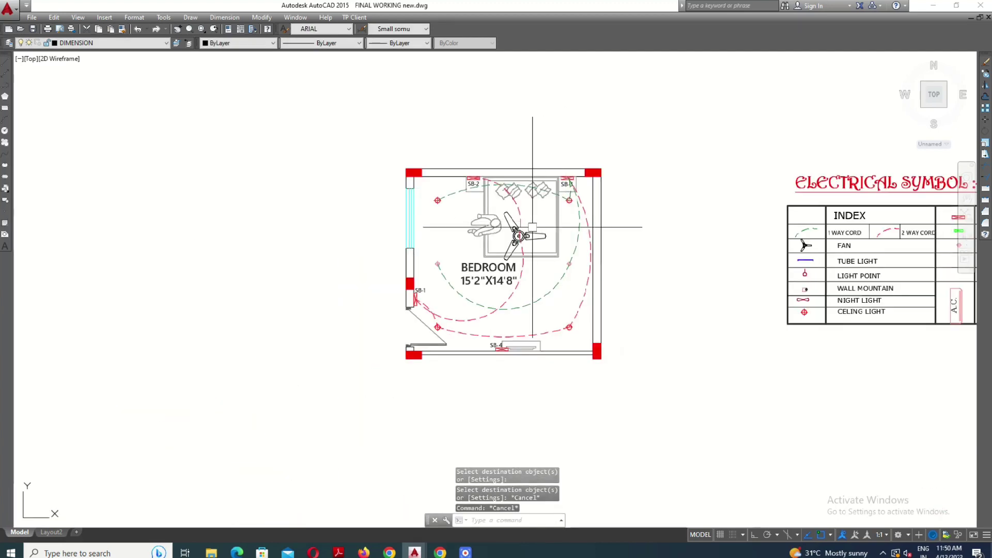
- Bring the electrical symbol table into view and window-select the A.C. symbol
key(Escape)
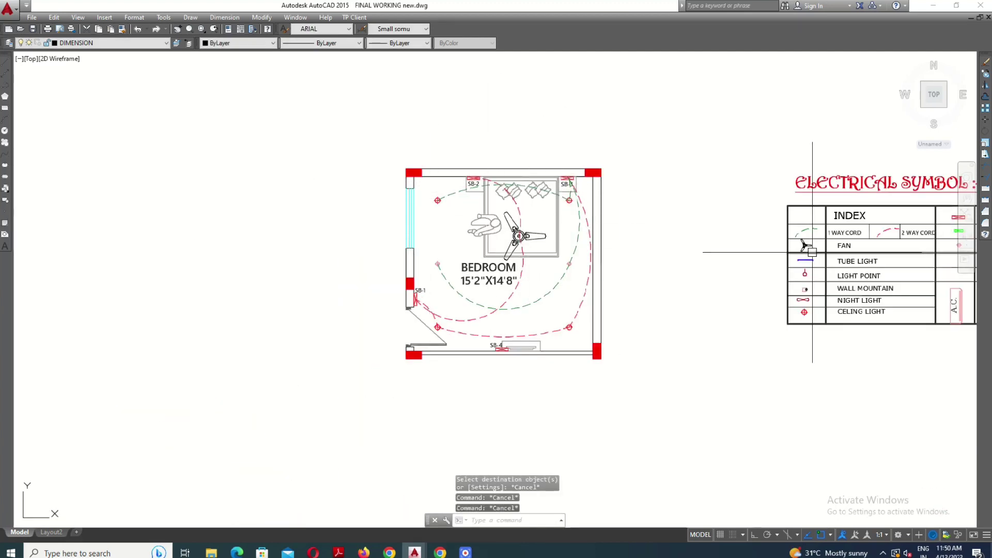
middle_drag(804, 239, 471, 239)
scroll(569, 233, up, 5)
scroll(623, 309, up, 2)
click(556, 289)
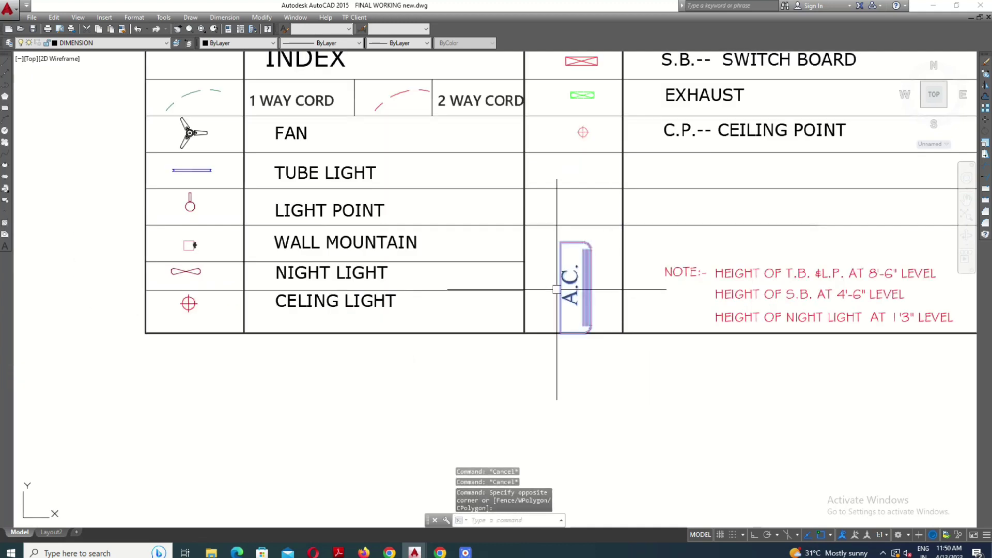
text(co)
- Copy the A.C. symbol onto the bedroom's left wall beside the window
key(Return)
scroll(566, 282, up, 2)
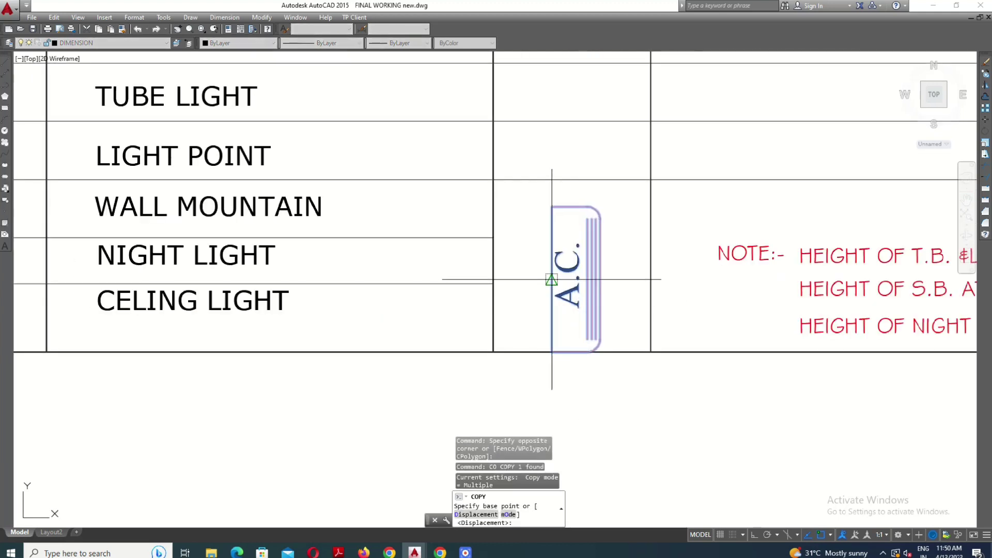
click(552, 279)
scroll(568, 280, down, 2)
scroll(572, 281, down, 3)
scroll(531, 277, up, 2)
scroll(598, 281, up, 3)
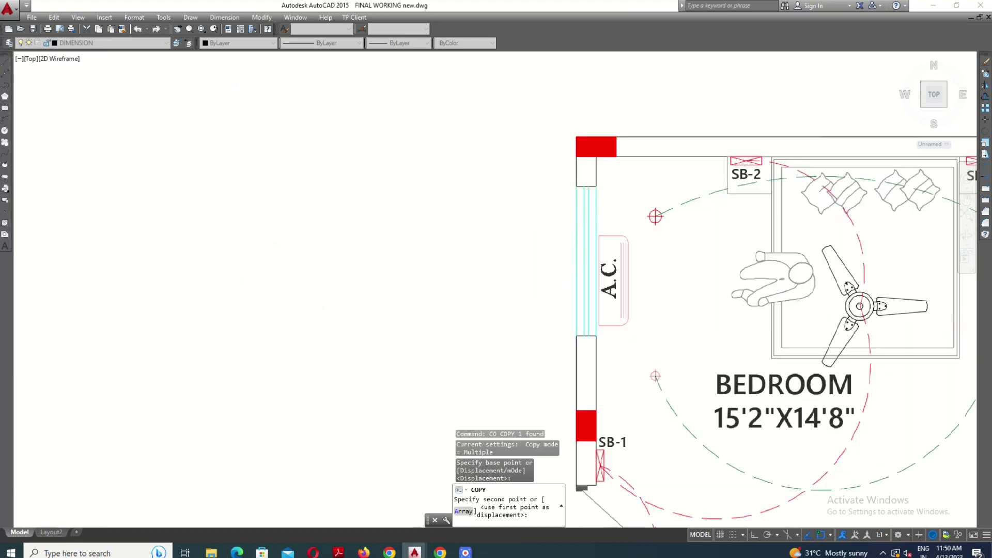
scroll(593, 237, up, 3)
scroll(584, 222, down, 3)
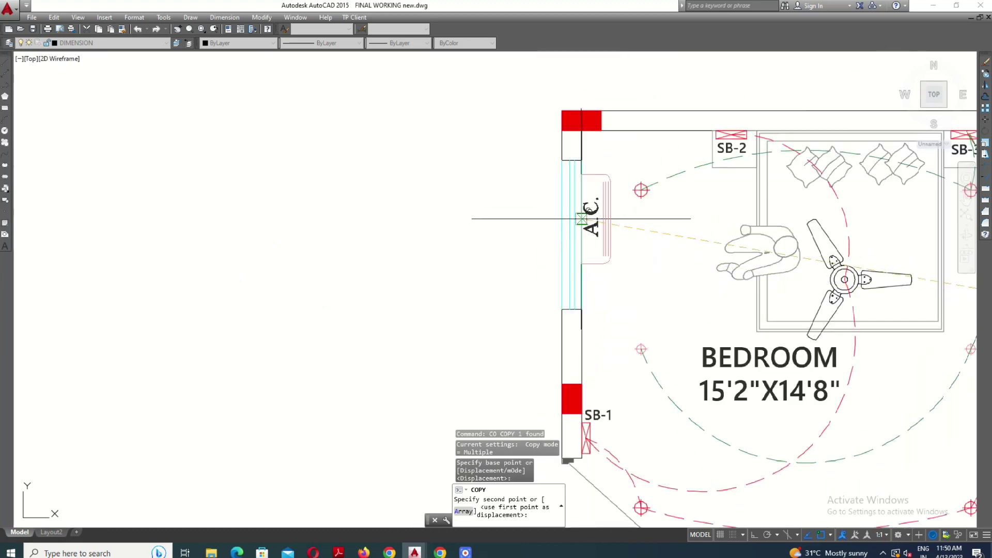
click(582, 235)
key(Escape)
scroll(543, 250, down, 2)
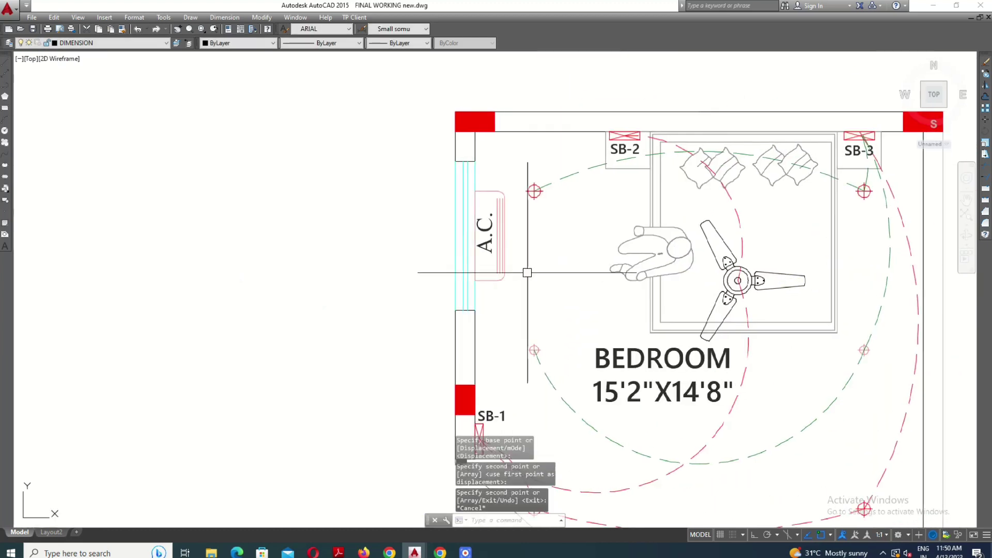
scroll(544, 234, down, 1)
- Draw a wiring arc from the A.C. unit up to switch board SB-2
key(Return)
scroll(563, 230, up, 3)
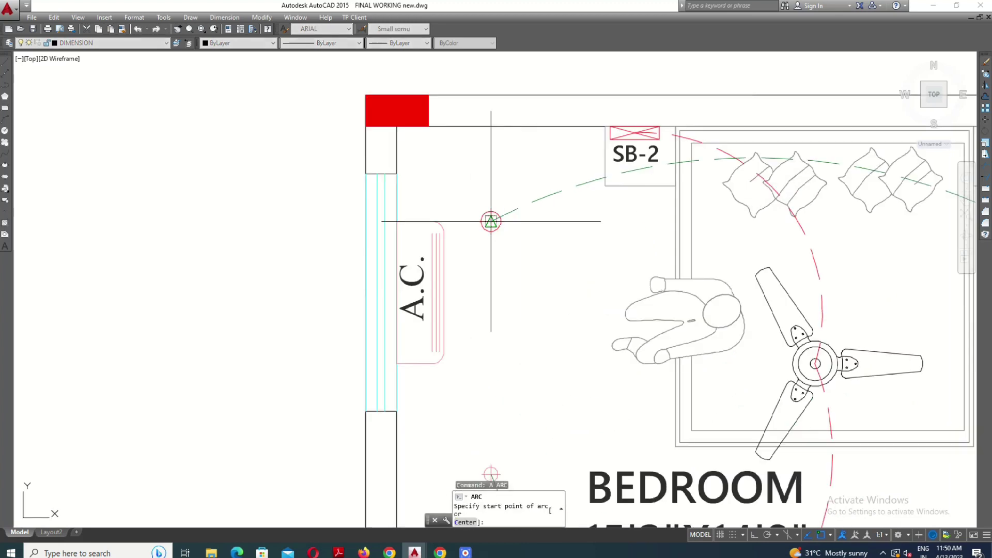
click(494, 167)
scroll(589, 130, up, 2)
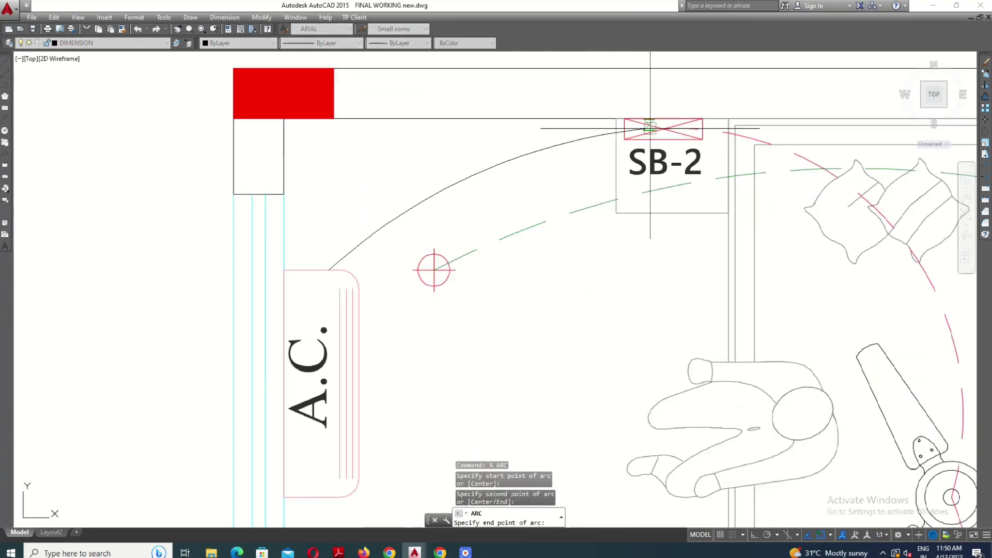
click(620, 127)
scroll(589, 195, down, 2)
scroll(590, 195, down, 2)
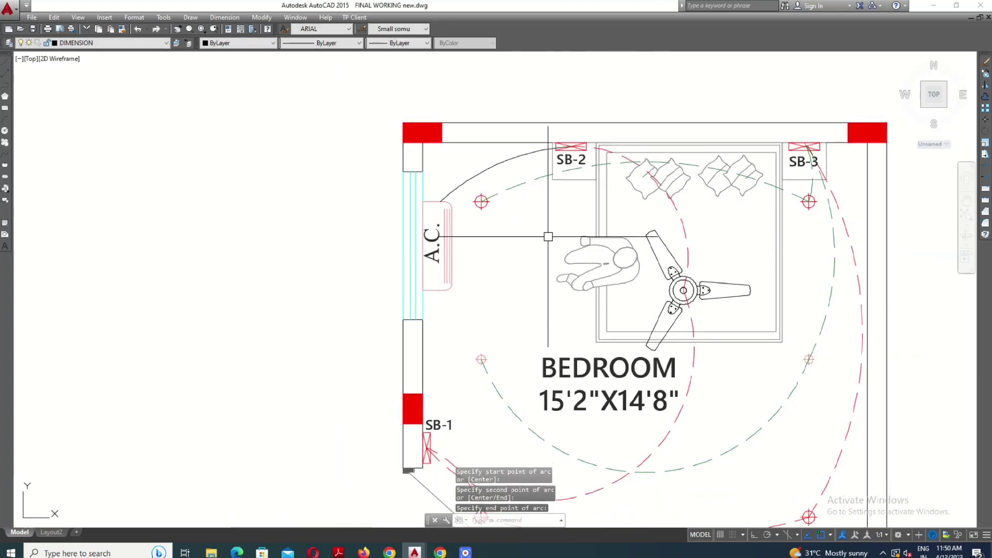
key(Return)
scroll(657, 156, up, 2)
key(Escape)
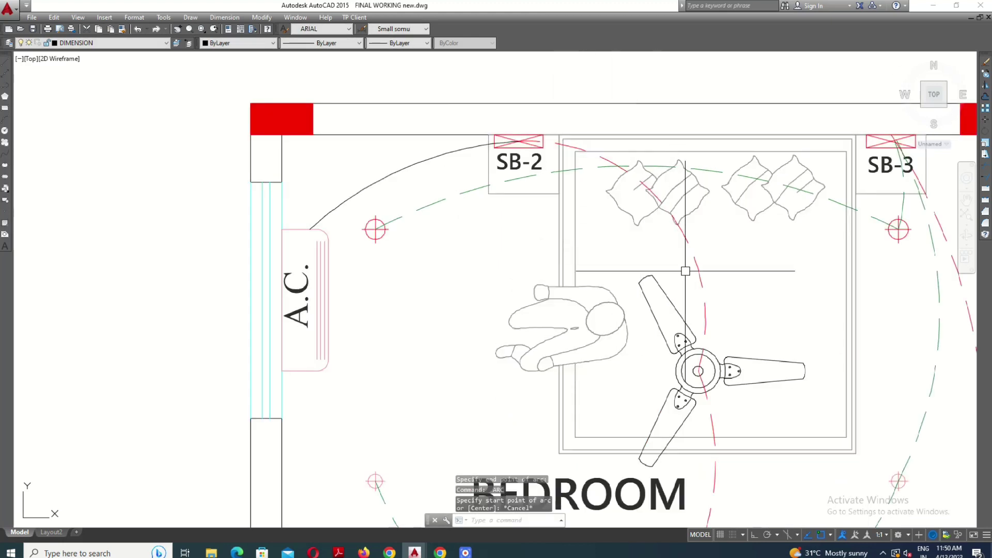
- Match the new arc to the red dashed cord style
click(701, 286)
text(a)
key(Return)
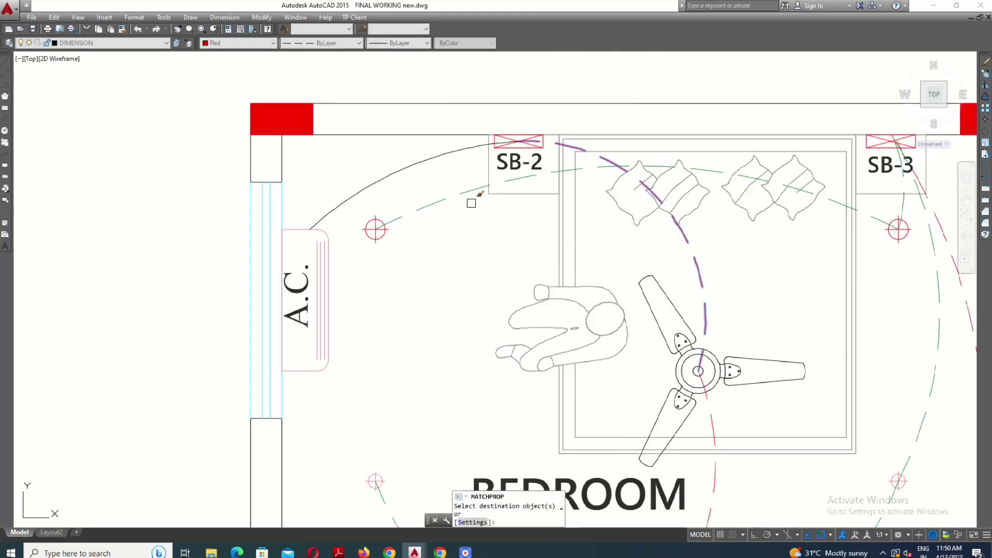
key(Escape)
scroll(413, 160, down, 4)
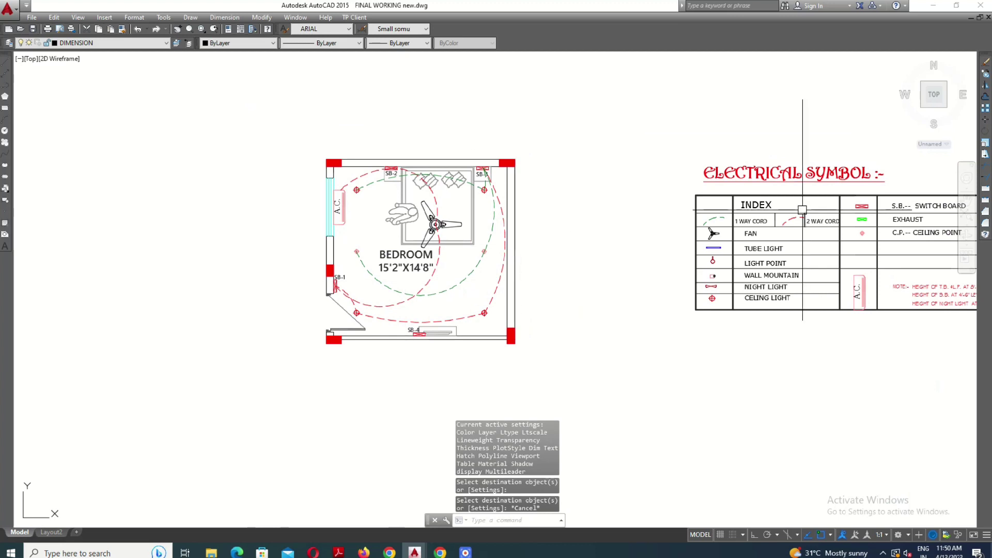
- Copy the light point symbol onto the top wall above the bed, between SB-2 and SB-3
scroll(675, 277, up, 3)
scroll(653, 228, up, 3)
text(co)
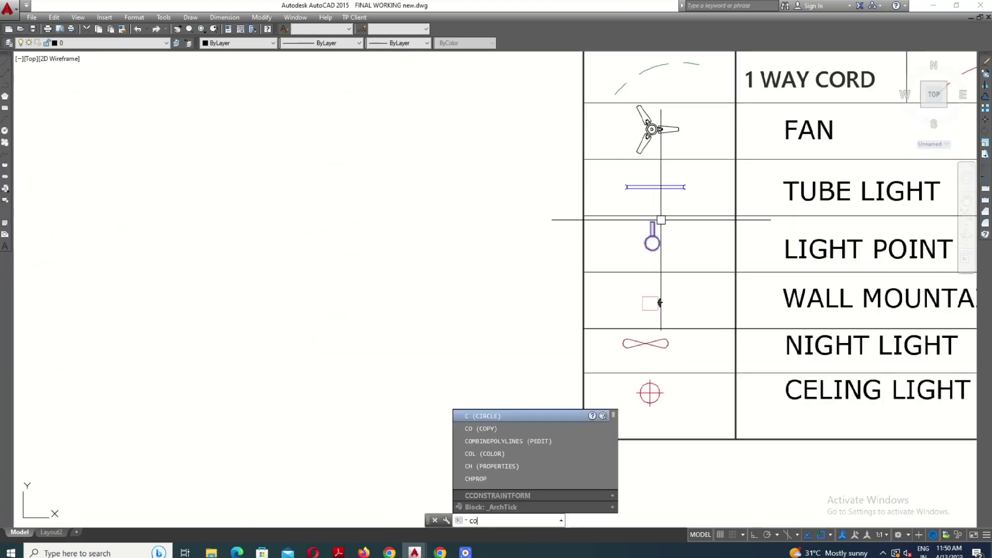
key(Return)
scroll(661, 219, up, 2)
scroll(662, 239, up, 2)
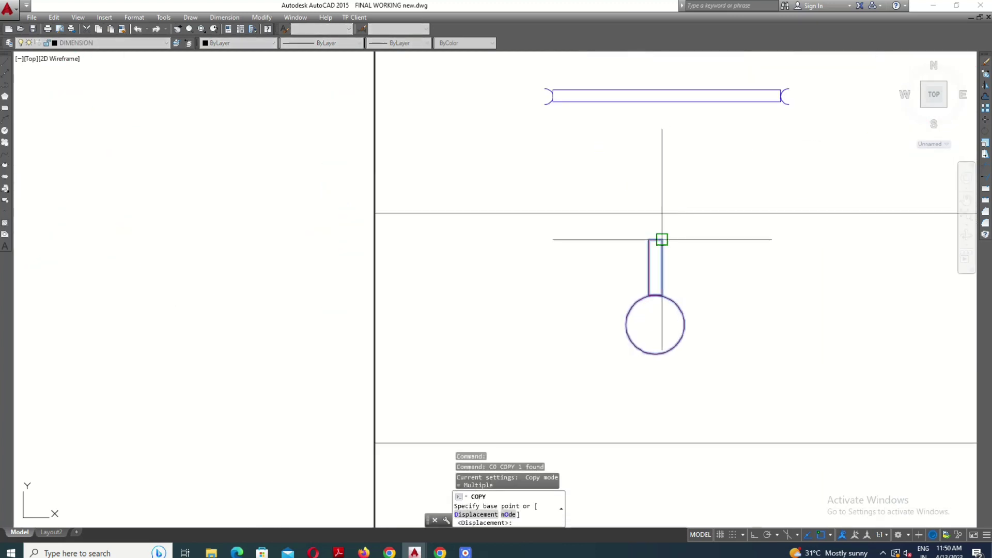
click(655, 239)
scroll(655, 239, down, 3)
scroll(558, 224, down, 3)
scroll(571, 256, up, 3)
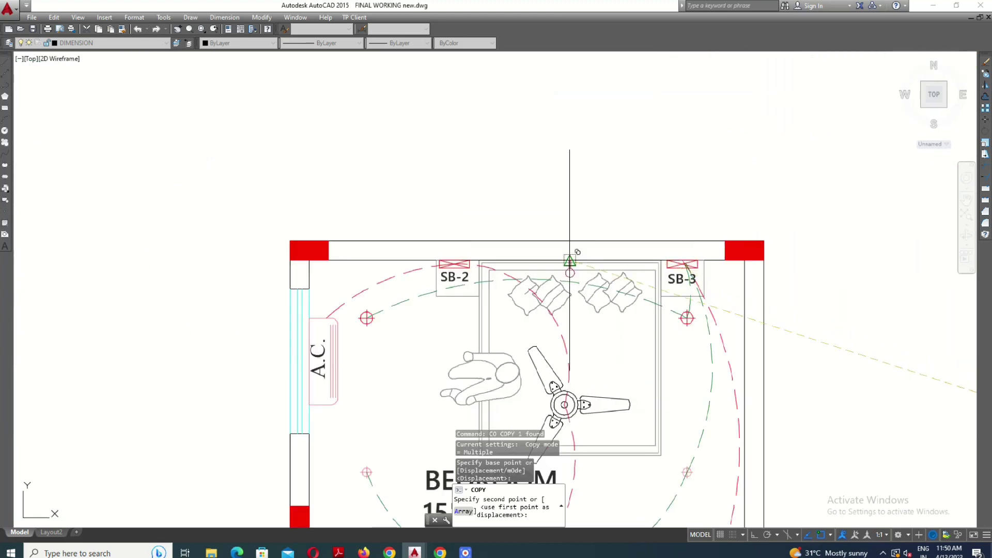
scroll(575, 241, up, 3)
click(554, 244)
key(Escape)
scroll(555, 244, down, 3)
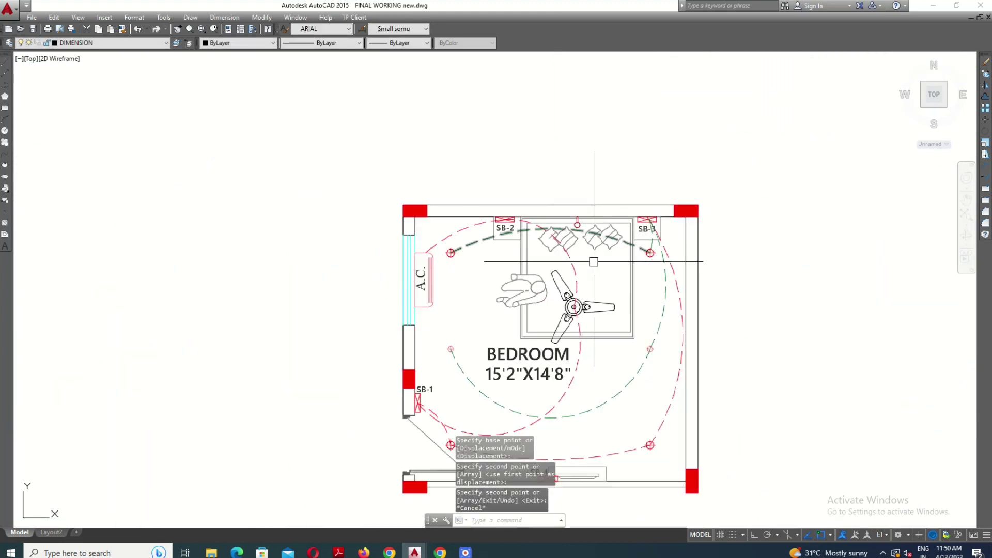
scroll(564, 252, up, 1)
scroll(565, 252, up, 2)
- Start a new wiring arc at switch board SB-2
text(a)
key(Return)
scroll(564, 252, down, 1)
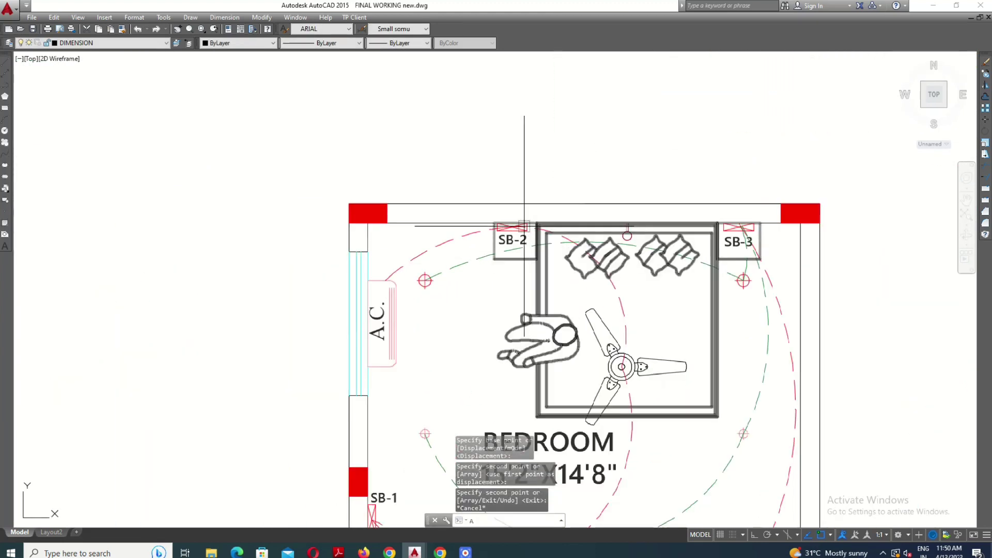
scroll(511, 160, up, 3)
click(509, 166)
scroll(568, 271, down, 2)
- Finish the wiring arc from SB-2 so it ends at the new top-wall light point
scroll(569, 272, up, 2)
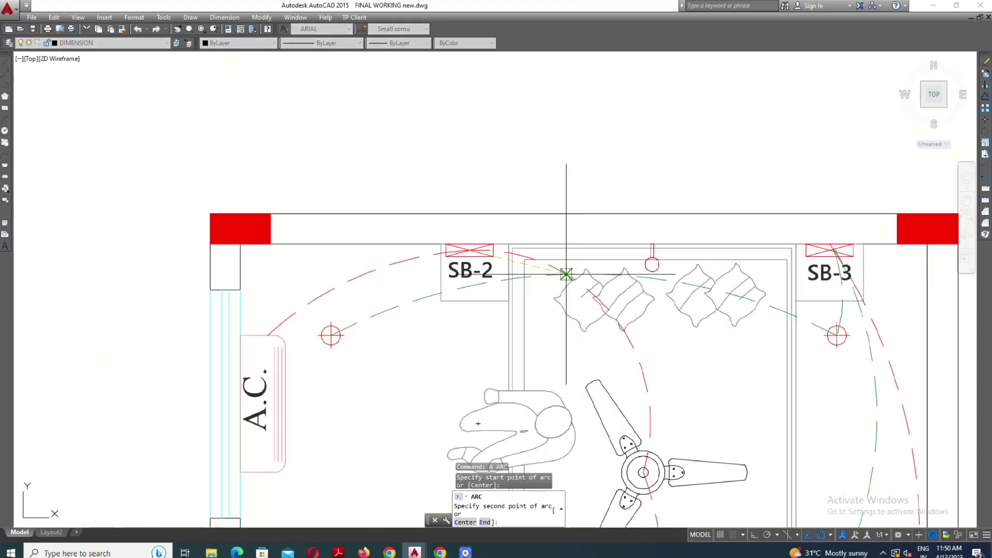
click(565, 277)
scroll(649, 261, up, 2)
click(647, 269)
scroll(647, 270, down, 2)
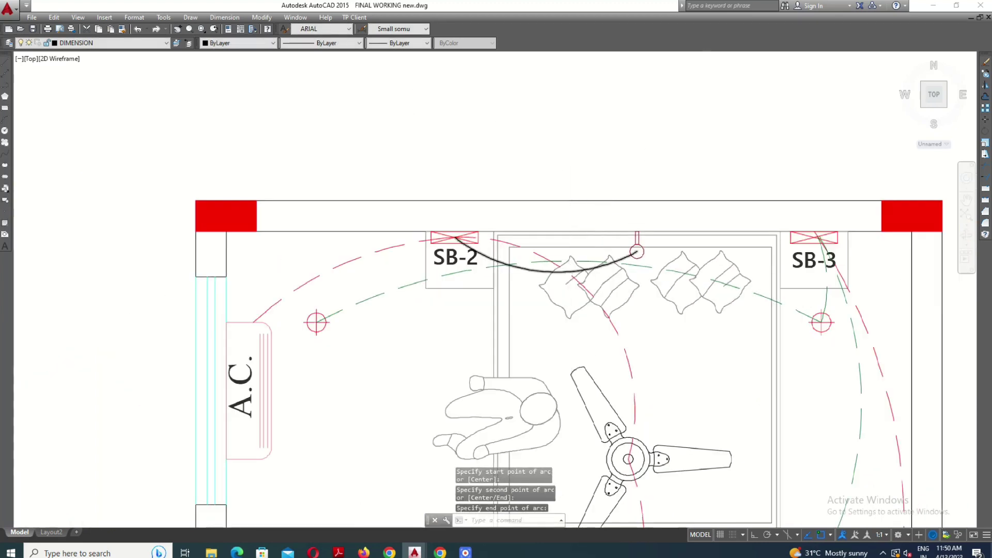
scroll(547, 269, up, 2)
- Flatten the new arc into a shallow curve with its midpoint grip
click(547, 269)
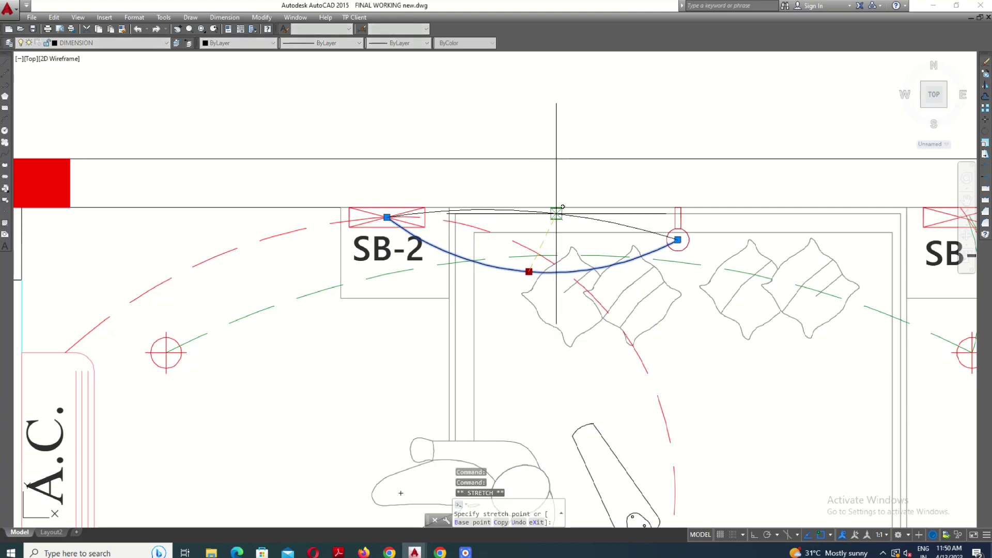
click(537, 214)
scroll(548, 217, down, 4)
key(Escape)
key(Escape)
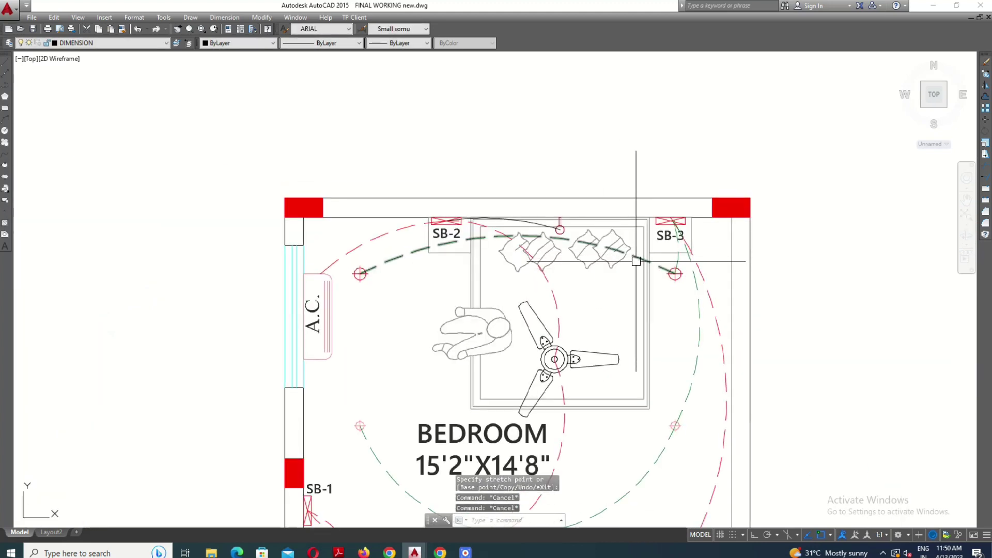
- Try MATCHPROP from the green dashed cord, then pan to show the whole bedroom plan
click(636, 261)
text(MA)
key(Return)
scroll(537, 222, up, 4)
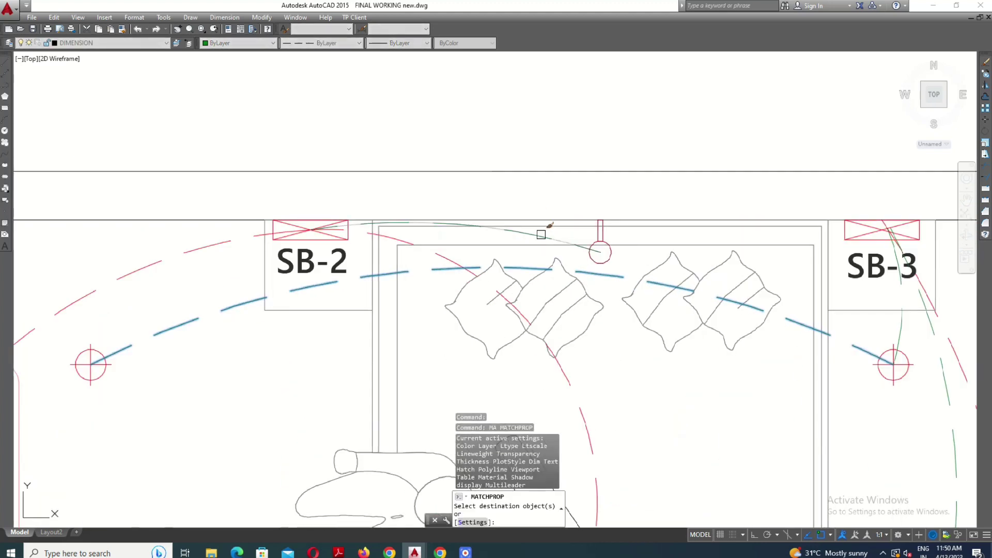
scroll(491, 233, down, 5)
scroll(490, 234, up, 2)
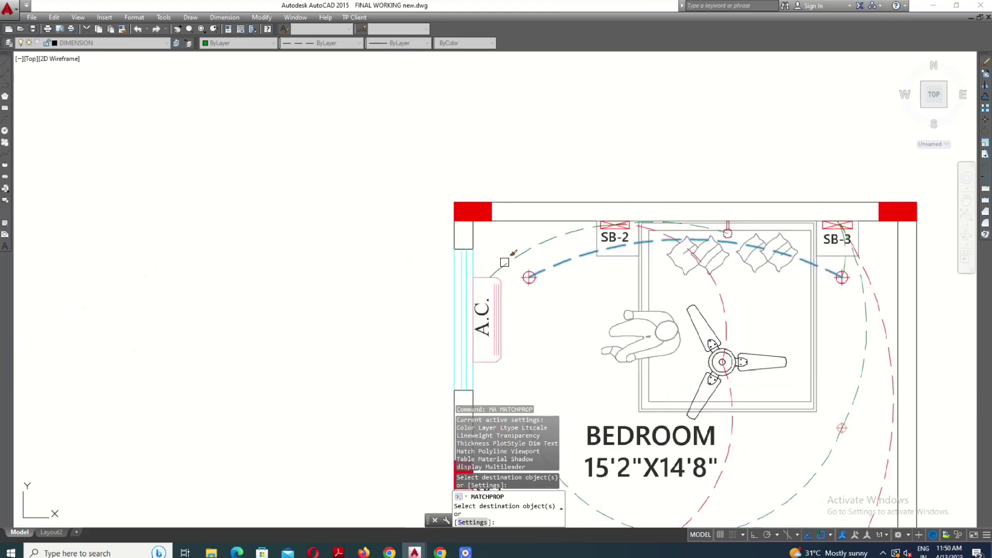
key(Escape)
scroll(475, 283, down, 3)
scroll(442, 277, down, 2)
middle_drag(531, 287, 514, 291)
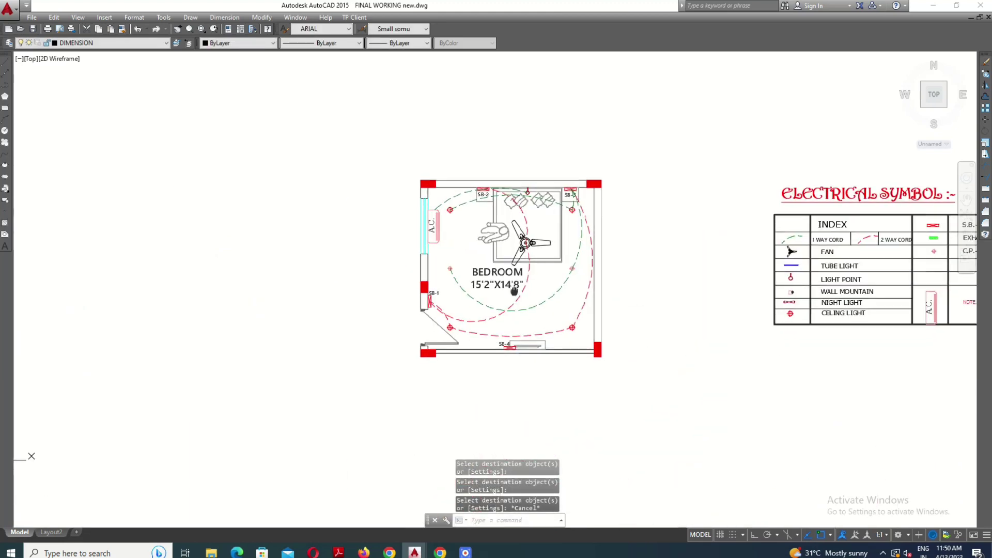
- Frame the SWITCH BOARD DETAILS table beside the bedroom plan and inspect the SB-1 label
middle_drag(196, 304, 445, 270)
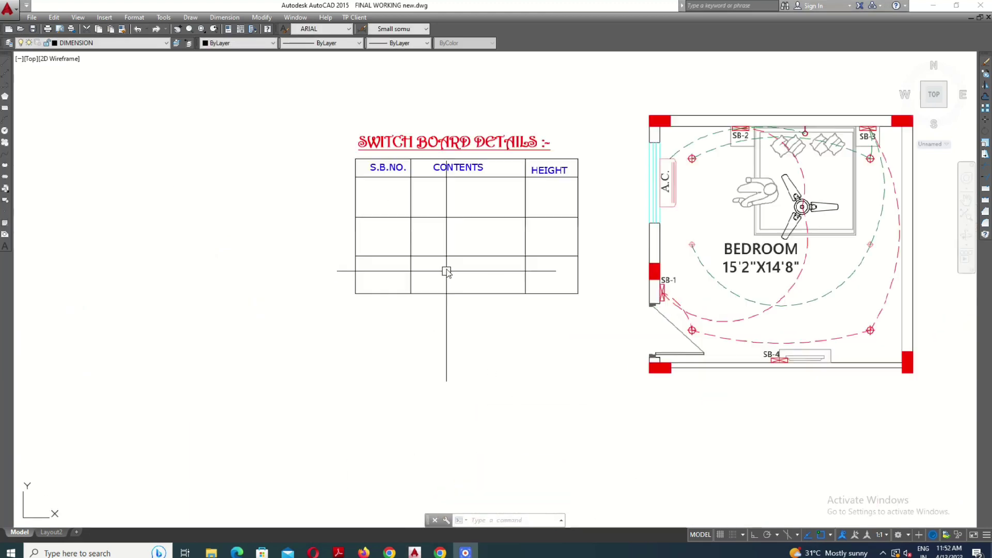
scroll(445, 260, up, 2)
scroll(551, 350, down, 1)
scroll(653, 455, up, 3)
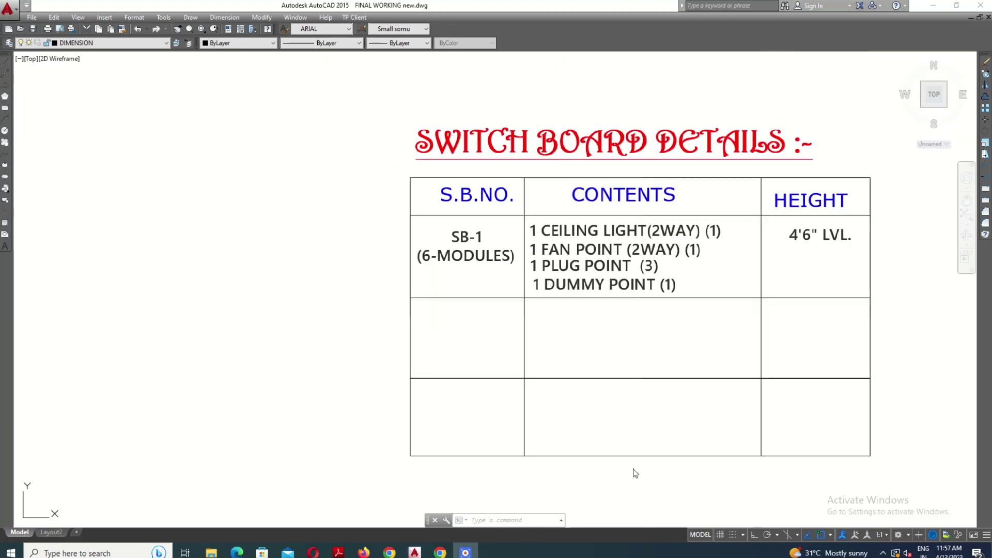
scroll(408, 265, down, 2)
scroll(546, 266, down, 1)
scroll(511, 270, up, 2)
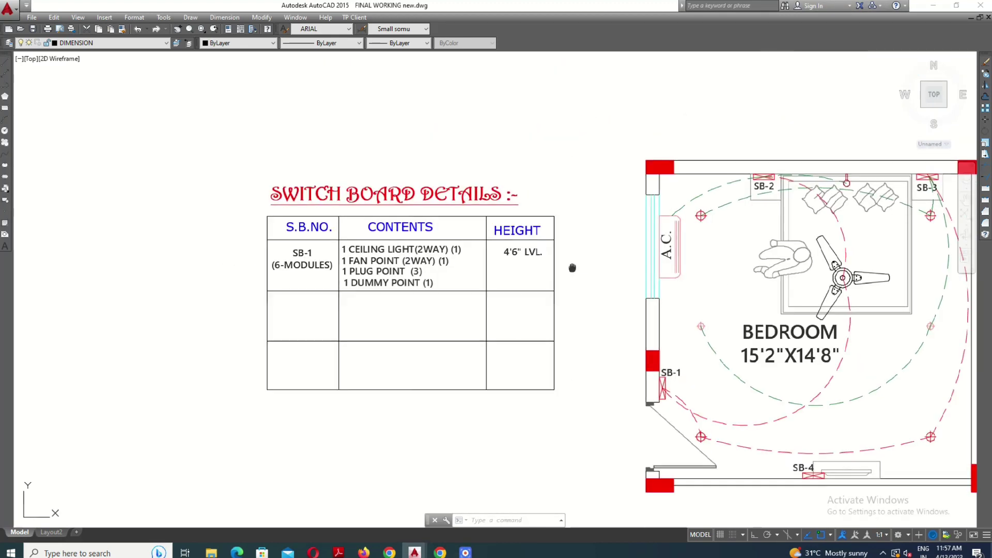
middle_drag(511, 270, 516, 252)
scroll(294, 235, up, 2)
click(299, 235)
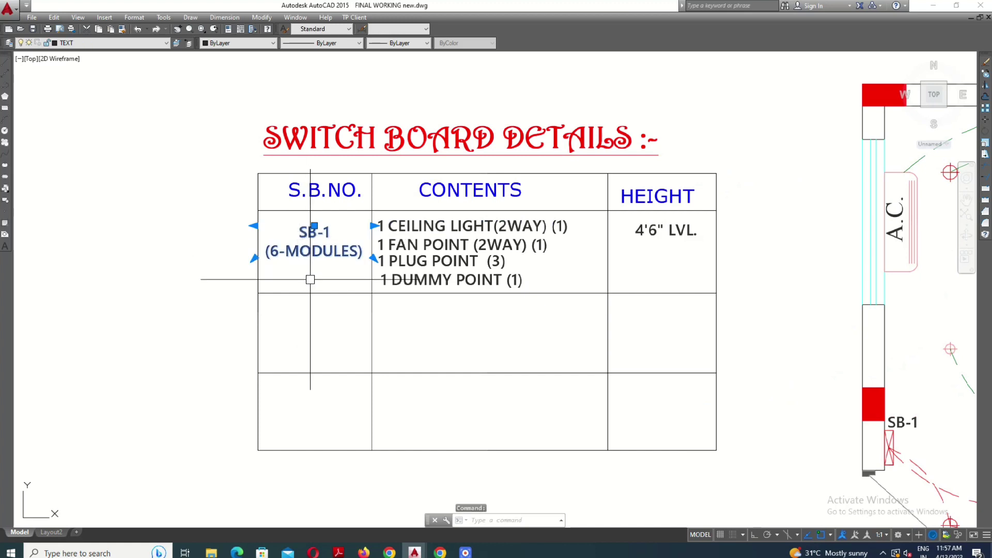
key(Escape)
- Inspect the CEILING LIGHT line of the table while reframing the view
middle_drag(414, 272, 367, 283)
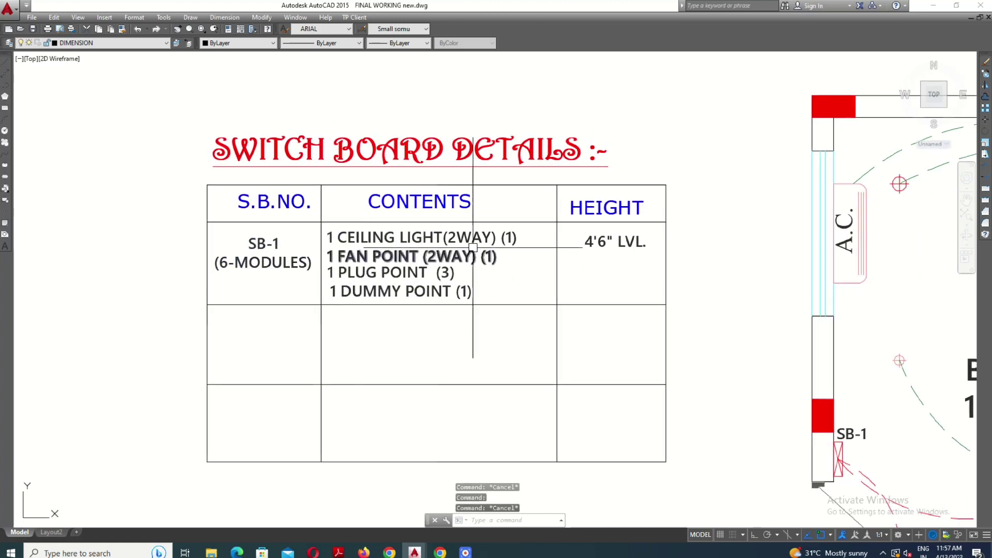
scroll(279, 251, down, 3)
scroll(336, 250, up, 4)
click(359, 231)
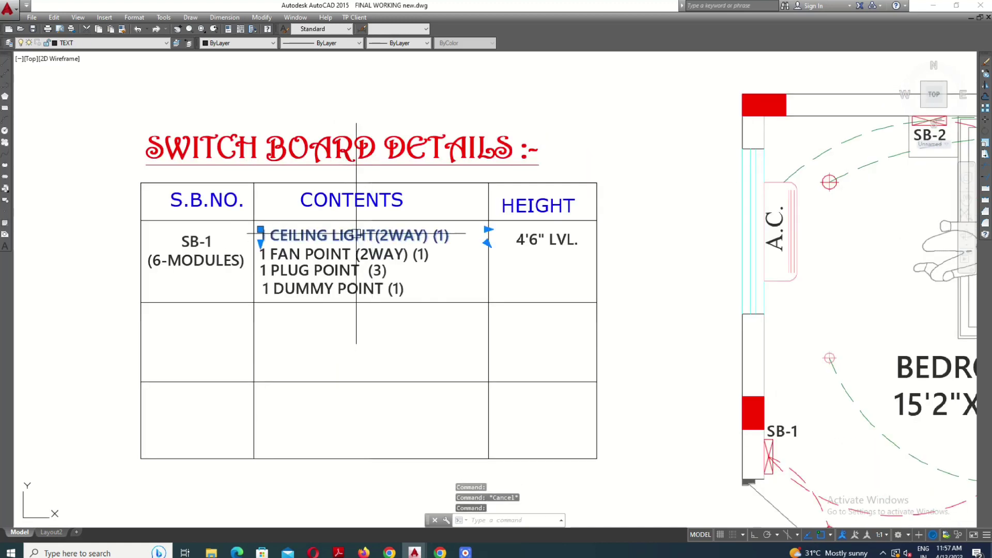
scroll(244, 236, down, 2)
middle_drag(473, 271, 447, 266)
scroll(222, 255, up, 2)
scroll(262, 243, up, 2)
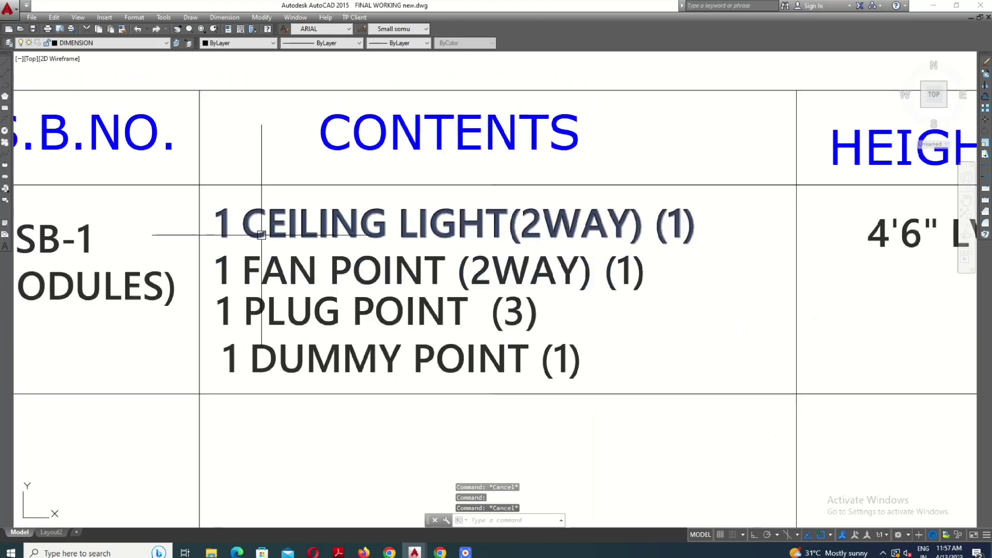
scroll(381, 251, up, 1)
scroll(693, 239, down, 3)
middle_drag(692, 239, 571, 215)
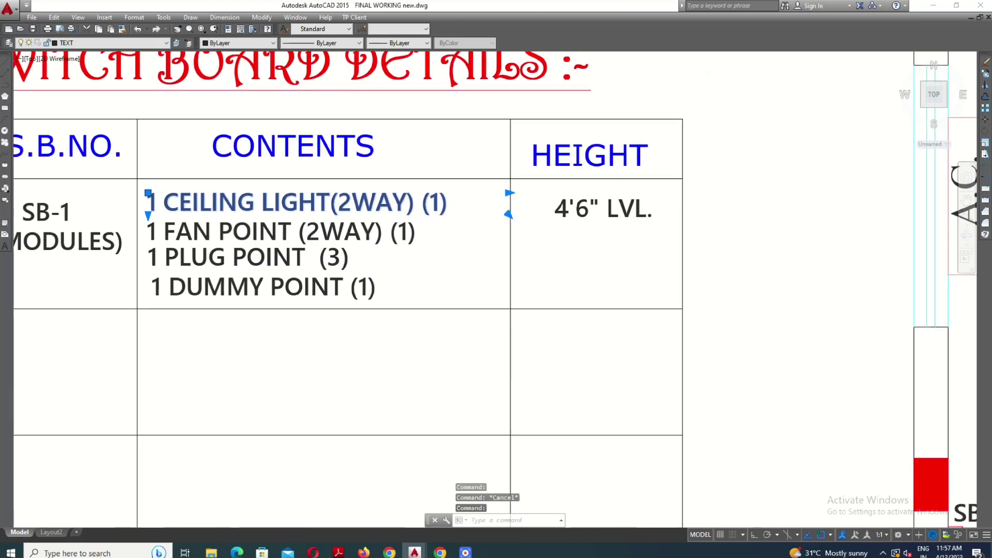
scroll(507, 256, down, 3)
key(Escape)
- Inspect the red dashed wiring arc from SB-1
scroll(734, 398, up, 2)
scroll(672, 307, down, 2)
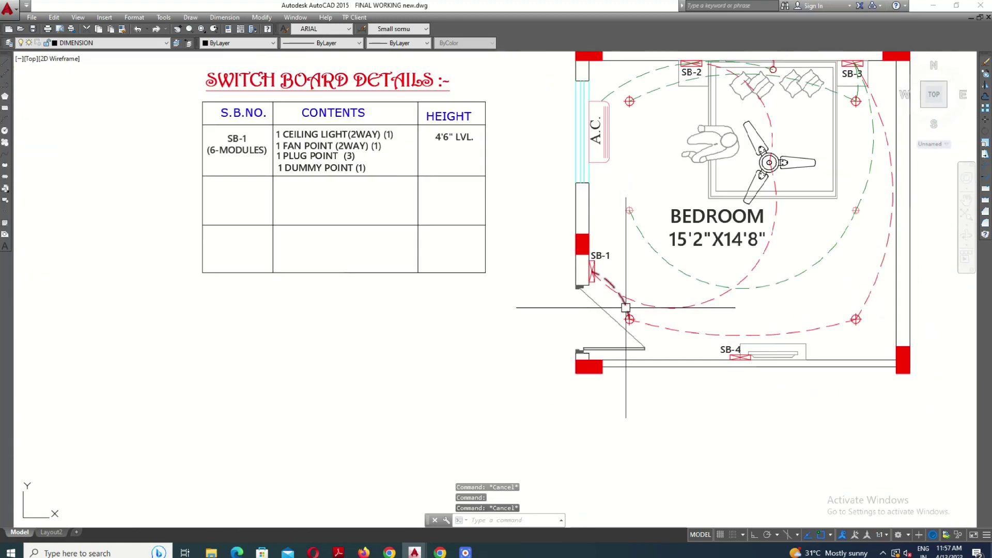
click(673, 307)
scroll(841, 282, down, 2)
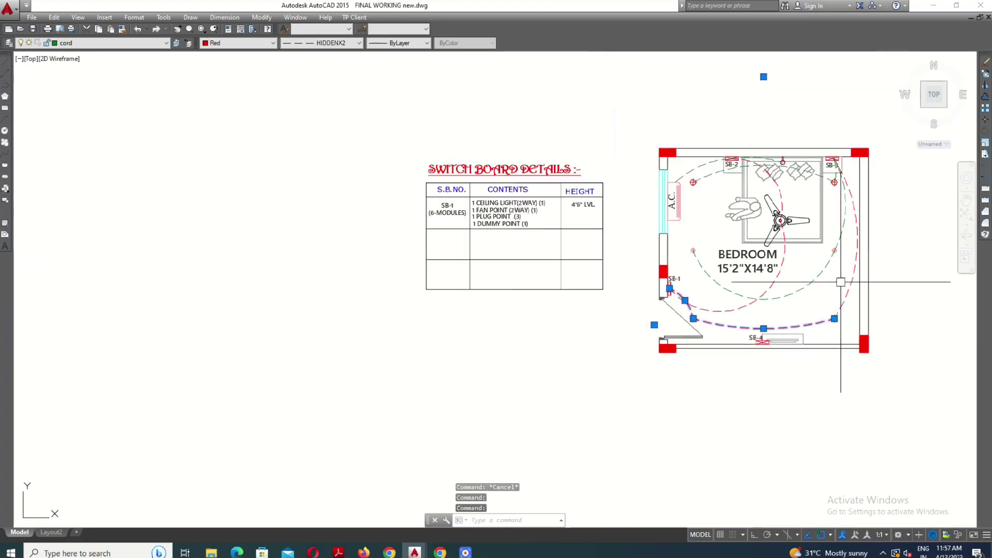
scroll(726, 285, up, 1)
scroll(725, 285, up, 1)
middle_drag(683, 317, 674, 329)
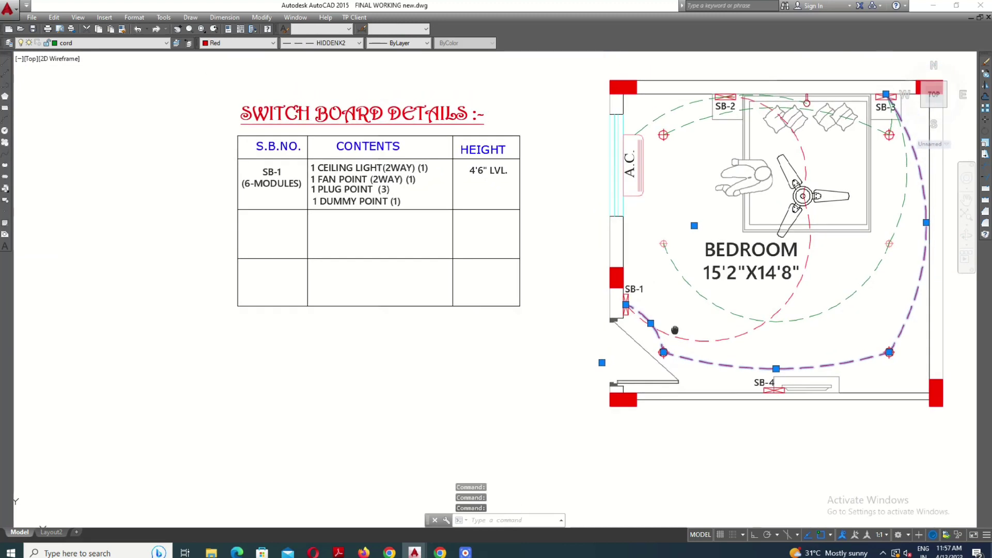
scroll(418, 222, up, 2)
scroll(453, 214, down, 2)
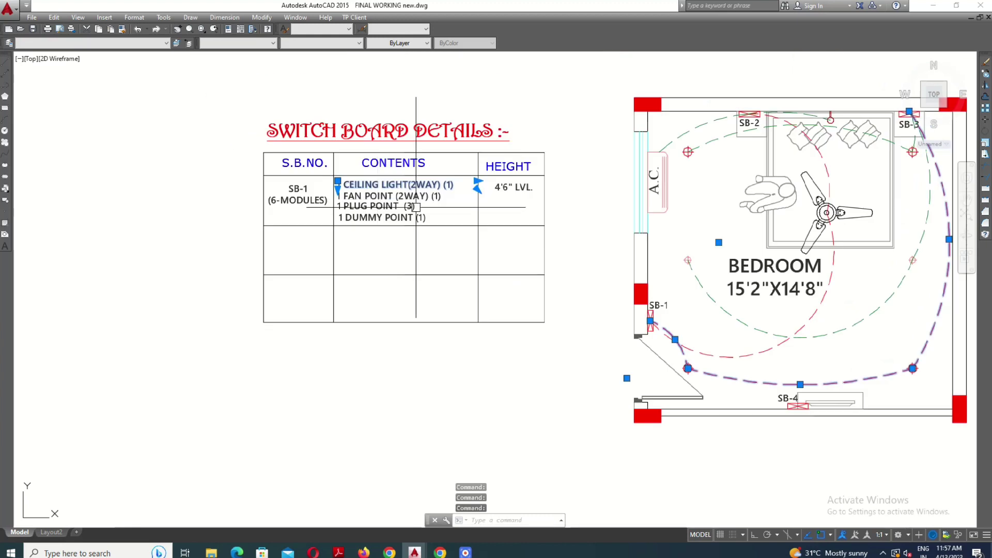
key(Escape)
- Inspect the FAN POINT (2WAY) (1) line in the table
scroll(351, 196, up, 2)
click(345, 195)
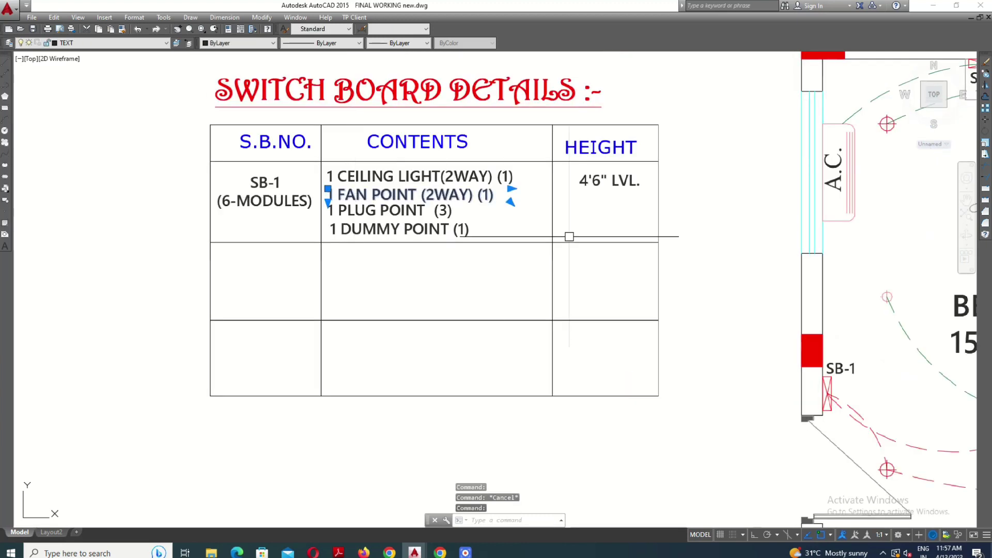
middle_drag(455, 220, 399, 232)
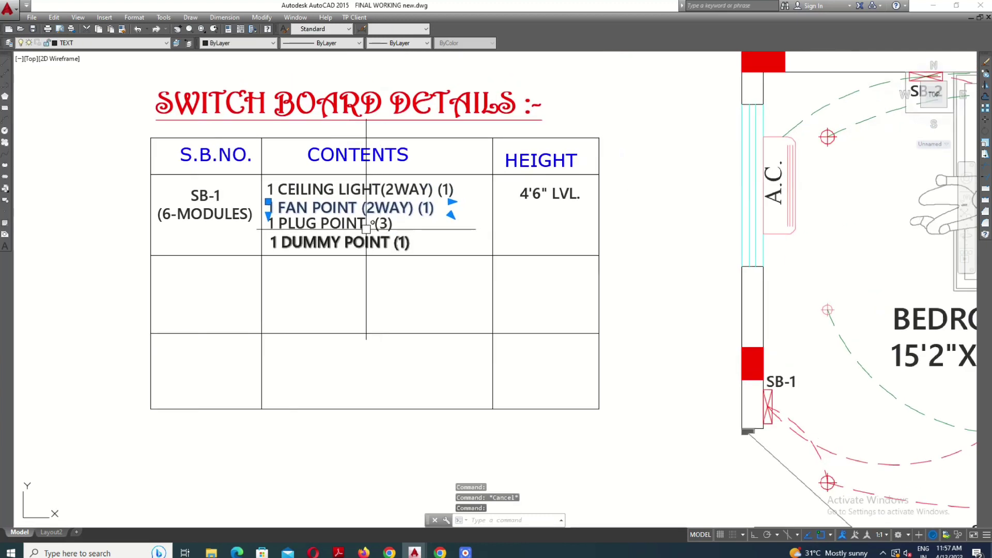
scroll(399, 232, down, 3)
scroll(800, 197, up, 1)
key(Escape)
- Select the fan's dashed wiring arc together with its FAN POINT table line
click(804, 257)
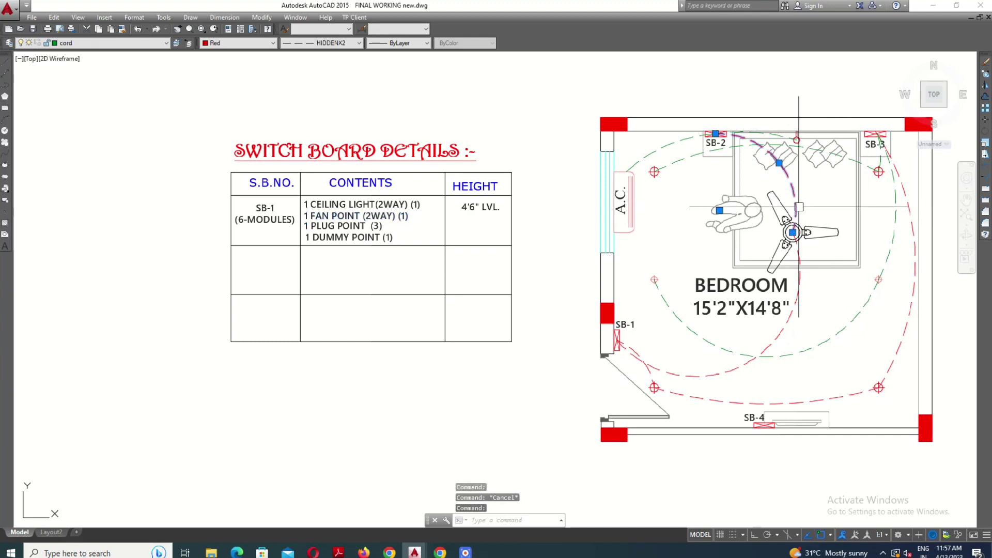
scroll(811, 255, up, 2)
scroll(799, 263, down, 2)
scroll(372, 217, up, 2)
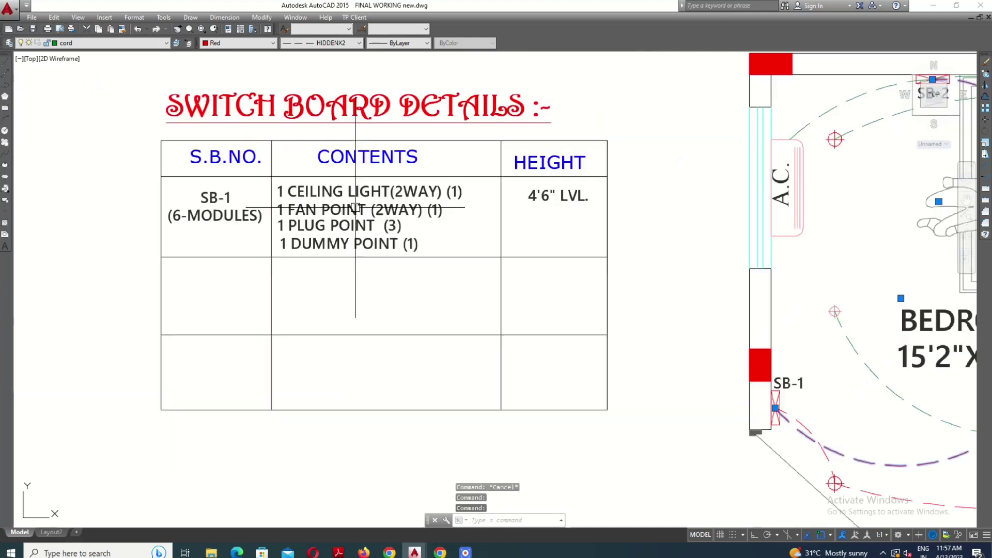
scroll(413, 217, up, 2)
scroll(382, 217, down, 1)
click(372, 212)
scroll(379, 212, down, 2)
scroll(509, 207, down, 2)
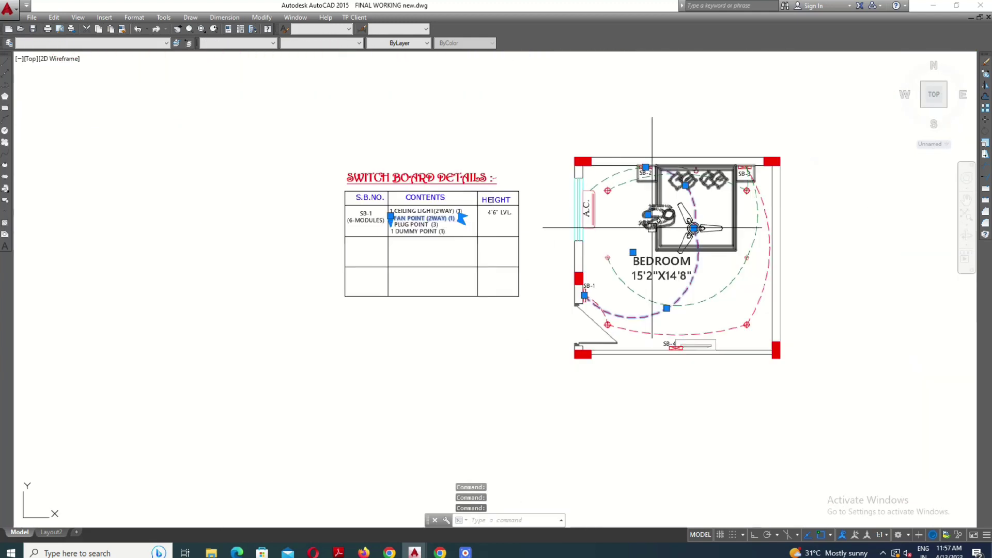
scroll(694, 202, up, 2)
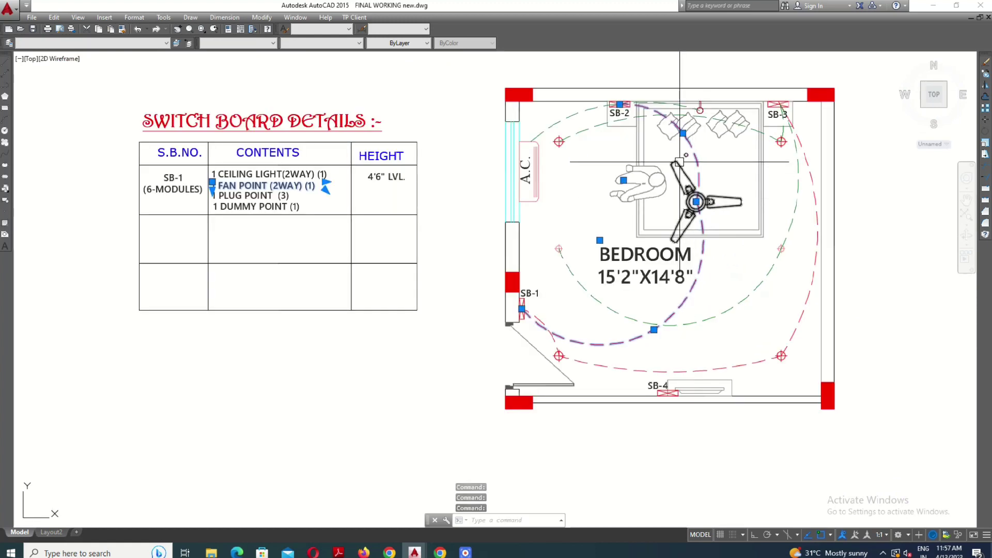
key(Escape)
- Inspect the PLUG POINT line in the table
scroll(215, 194, up, 4)
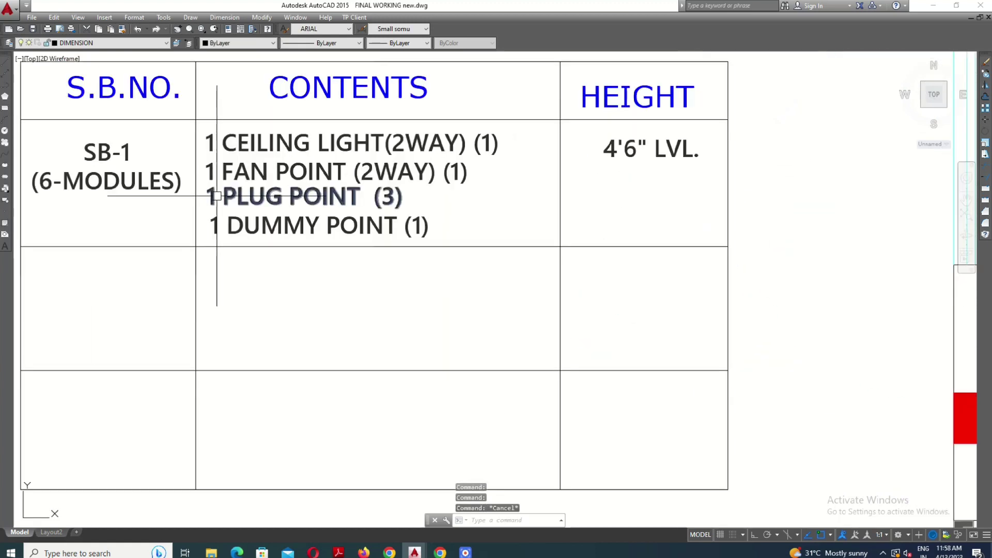
click(215, 194)
key(Escape)
scroll(517, 233, down, 2)
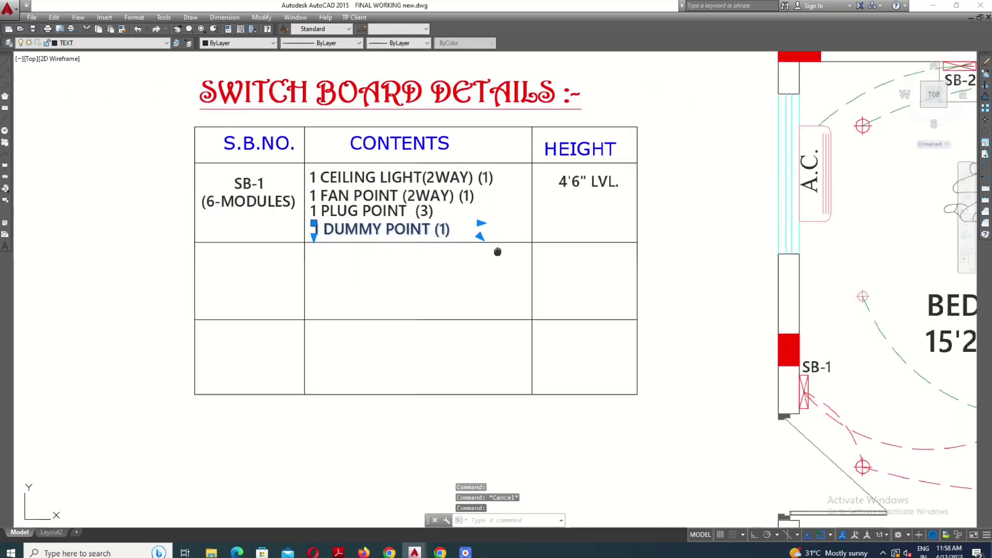
scroll(584, 266, up, 1)
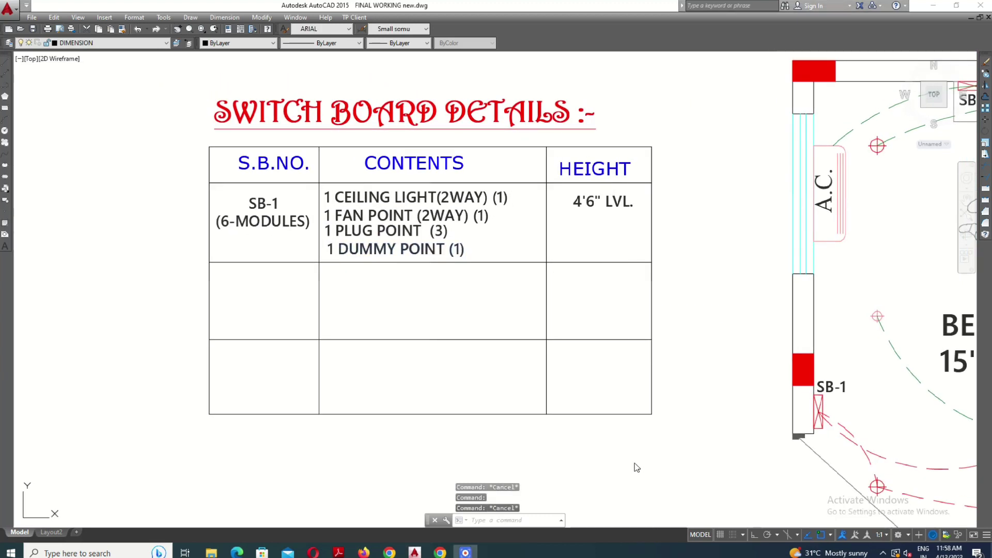
scroll(672, 413, up, 2)
scroll(712, 380, up, 2)
- Open the 4'6" LVL. height text for editing
double_click(714, 360)
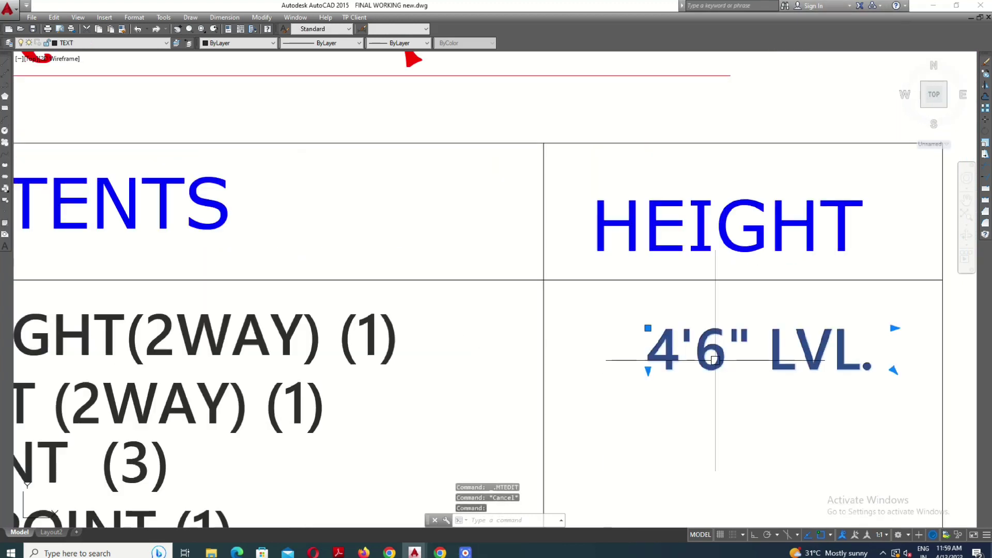
scroll(714, 360, down, 2)
scroll(640, 331, down, 1)
scroll(709, 330, down, 3)
- Leave the height text unchanged and inspect the SB-2 (8-MODULES) label
key(Escape)
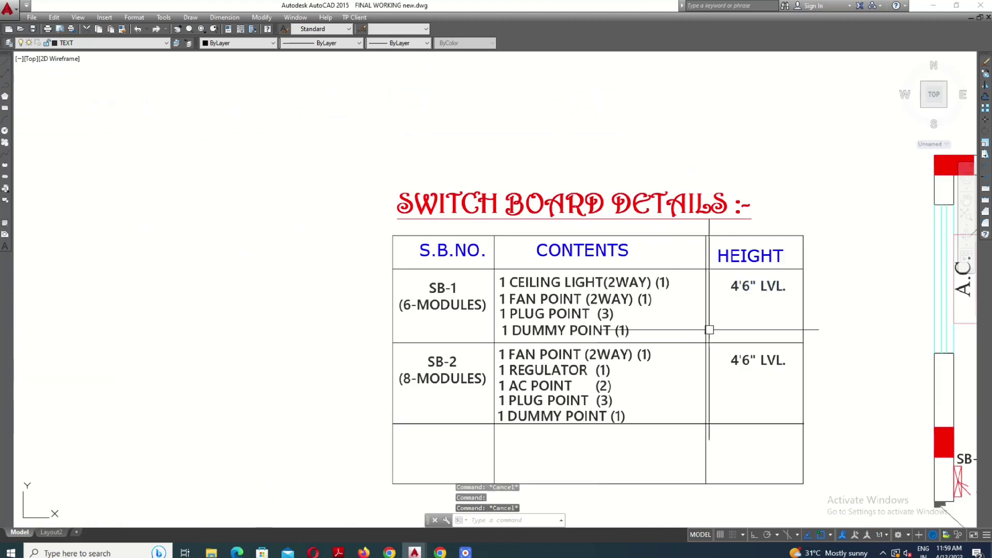
scroll(708, 330, down, 2)
scroll(367, 339, up, 3)
scroll(303, 340, down, 3)
click(305, 340)
scroll(328, 352, down, 1)
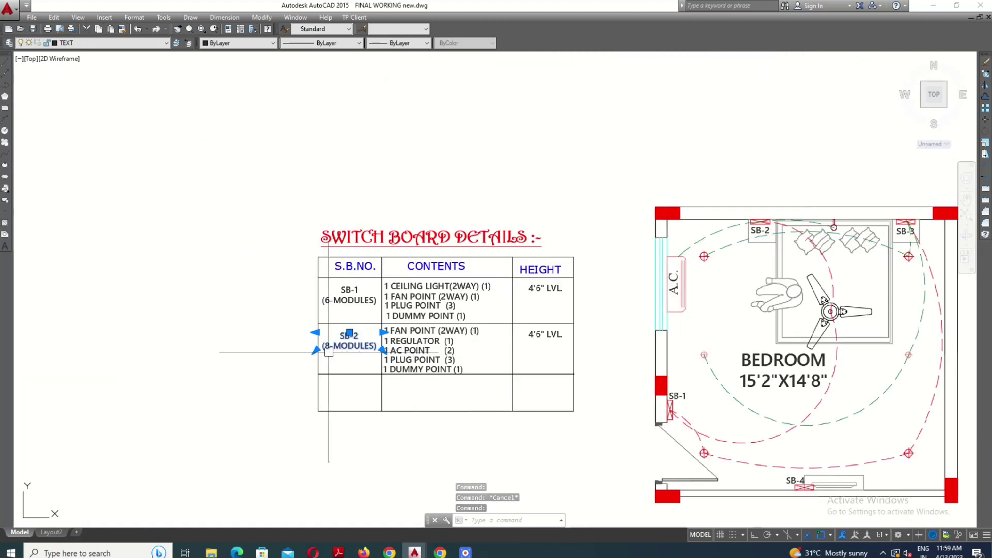
scroll(329, 352, up, 2)
key(Escape)
- Inspect objects in the plan, including the dashed wiring arc running to SB-2
scroll(570, 354, down, 3)
scroll(587, 207, up, 3)
scroll(586, 208, up, 4)
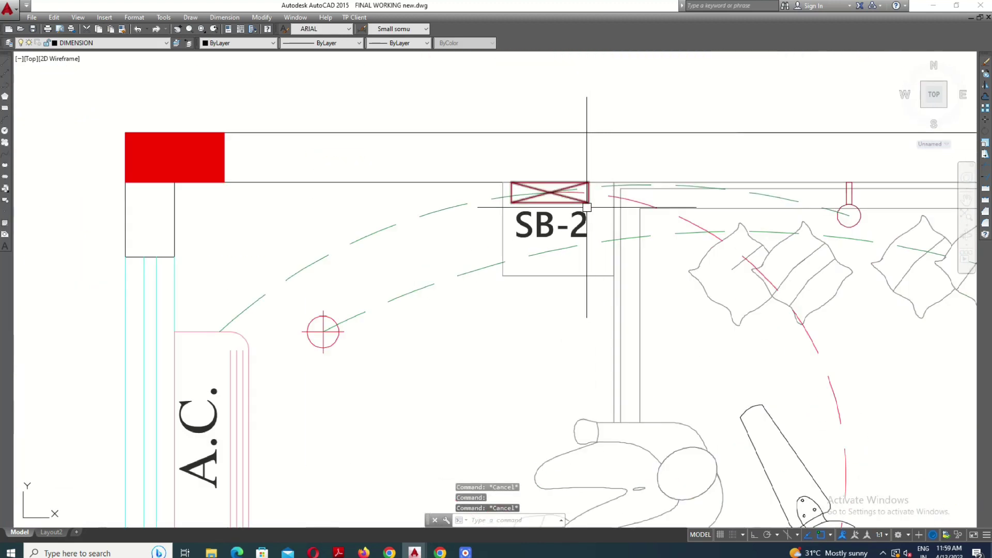
scroll(587, 203, down, 1)
click(576, 221)
scroll(576, 221, down, 3)
scroll(682, 100, down, 1)
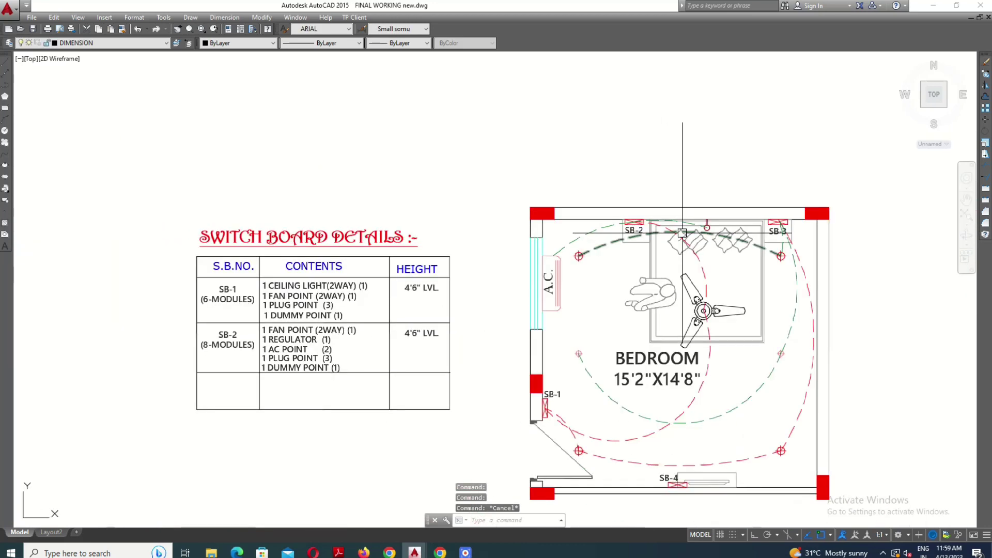
key(Escape)
scroll(264, 348, up, 5)
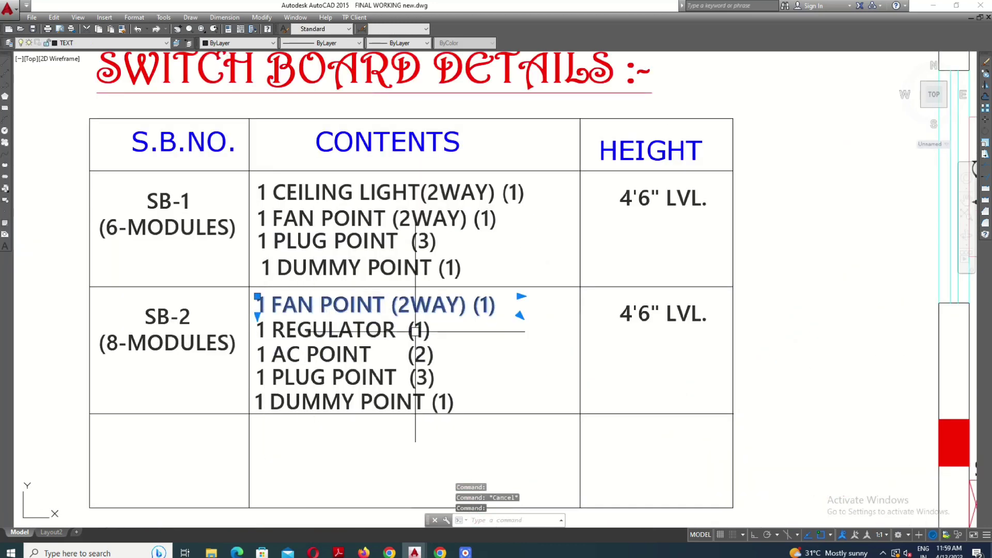
scroll(300, 326, down, 4)
scroll(685, 279, up, 4)
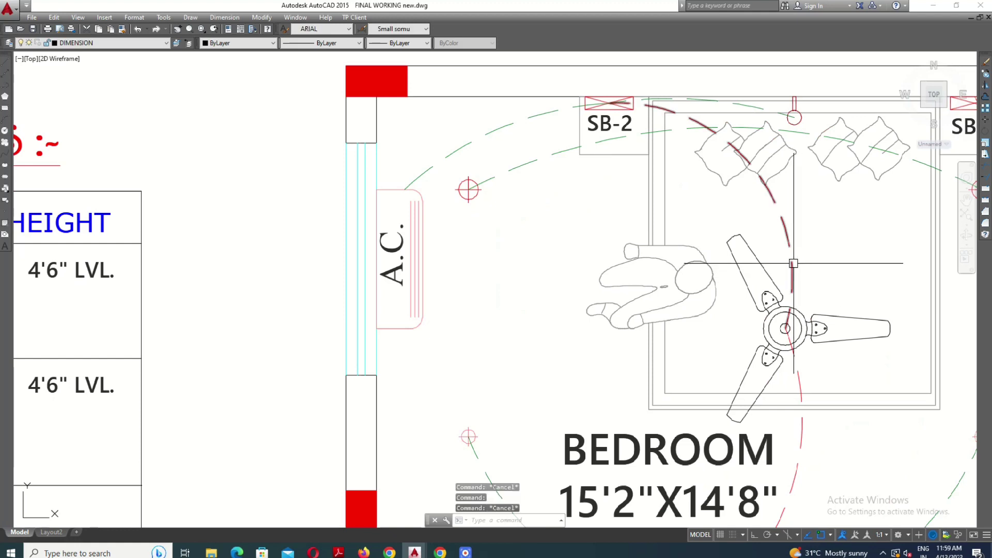
click(768, 251)
scroll(701, 269, down, 4)
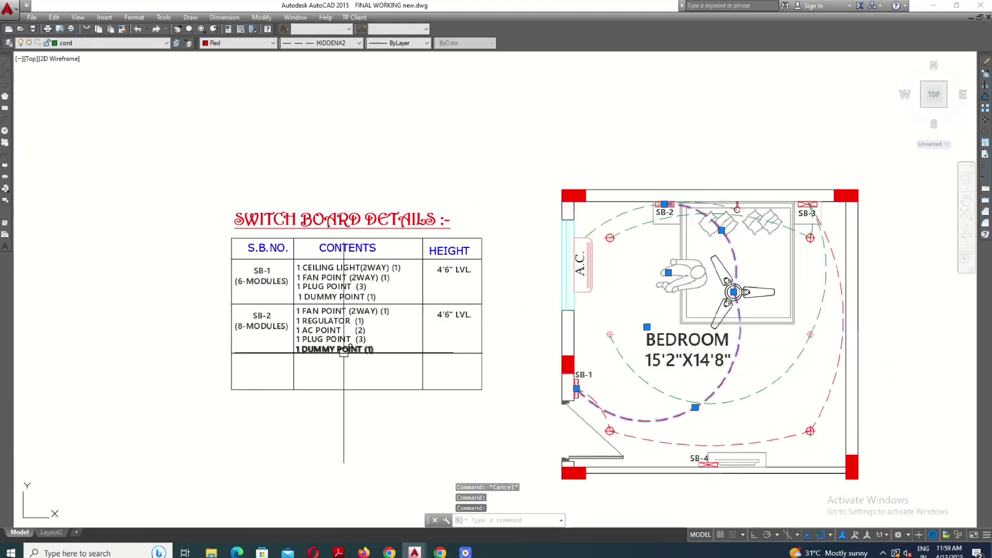
scroll(296, 331, up, 4)
key(Escape)
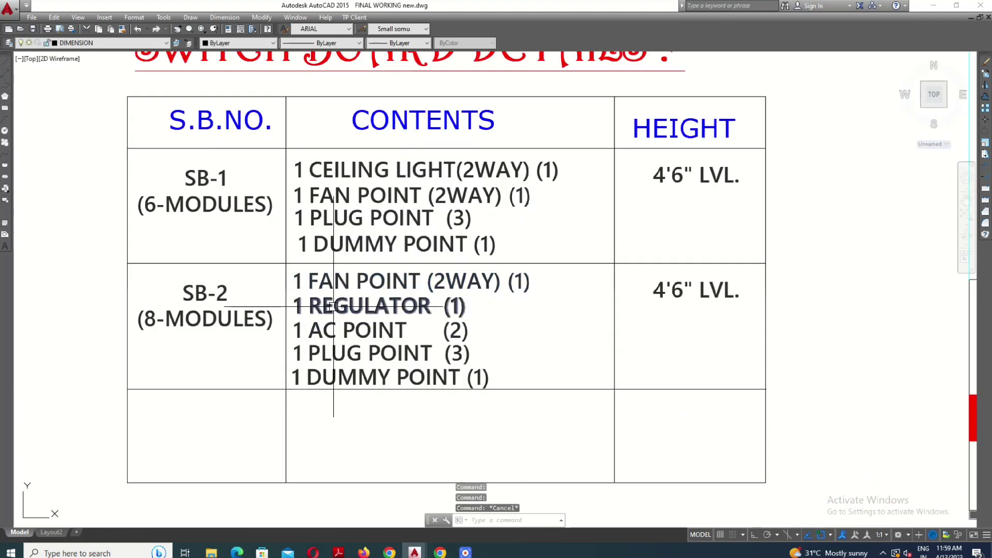
- Select SB-2's content lines: REGULATOR, AC POINT, PLUG POINT and DUMMY POINT (1)
click(361, 331)
scroll(250, 329, down, 3)
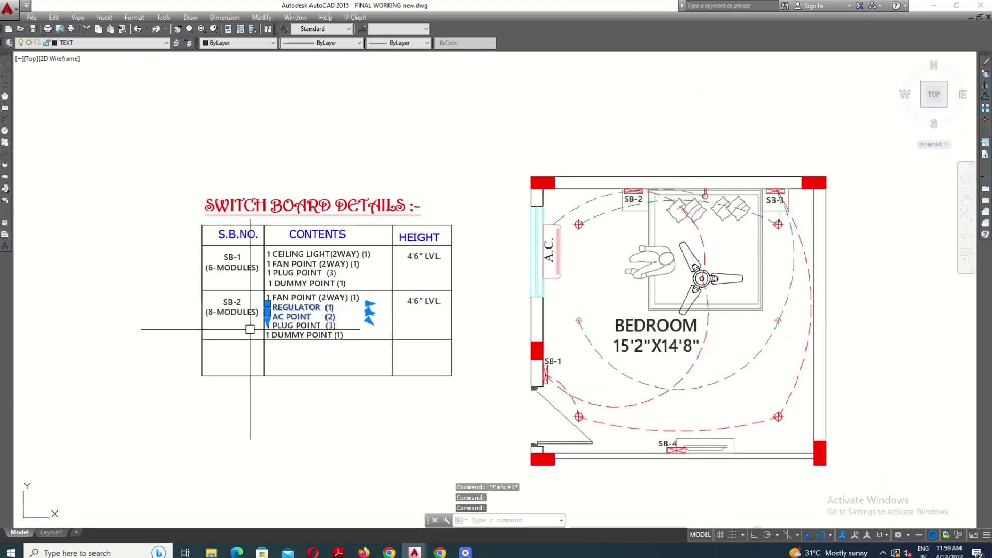
scroll(587, 223, up, 4)
scroll(542, 206, down, 4)
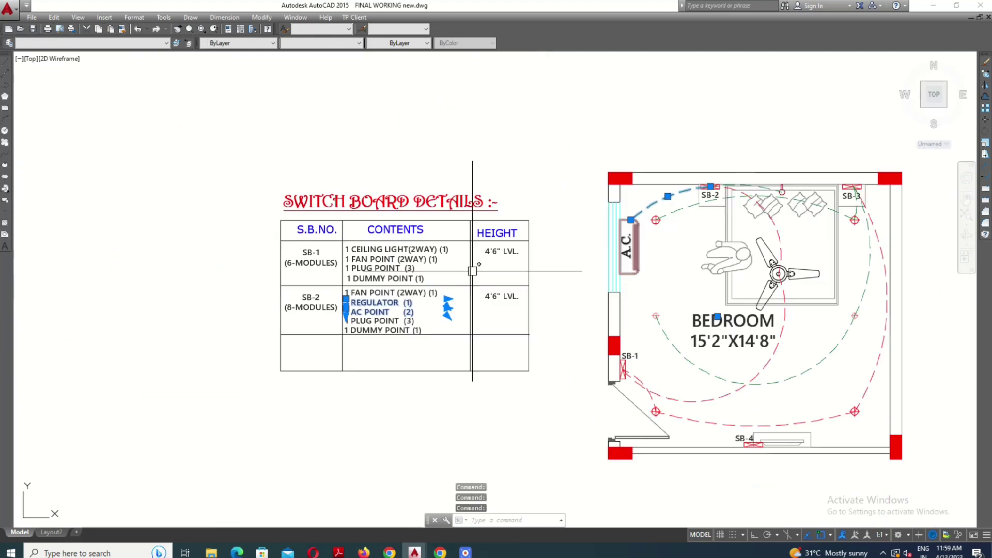
scroll(398, 330, up, 3)
key(Escape)
click(365, 343)
scroll(364, 346, down, 2)
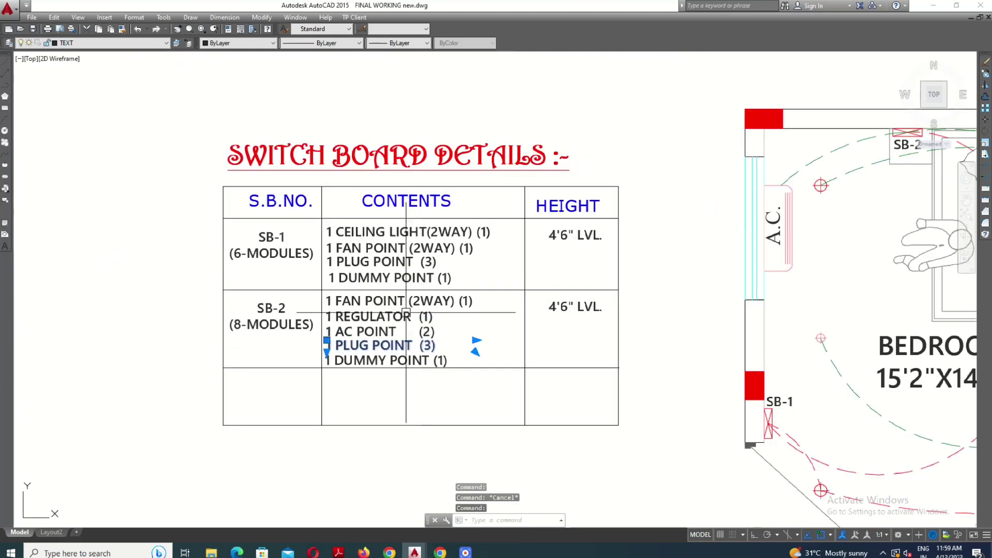
scroll(337, 295, down, 2)
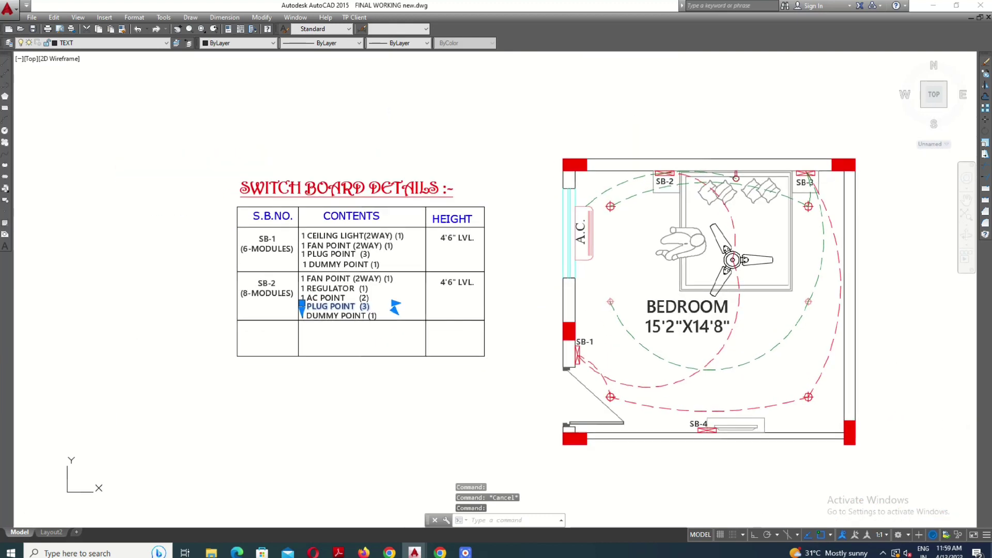
scroll(266, 310, up, 2)
scroll(294, 319, up, 2)
click(348, 323)
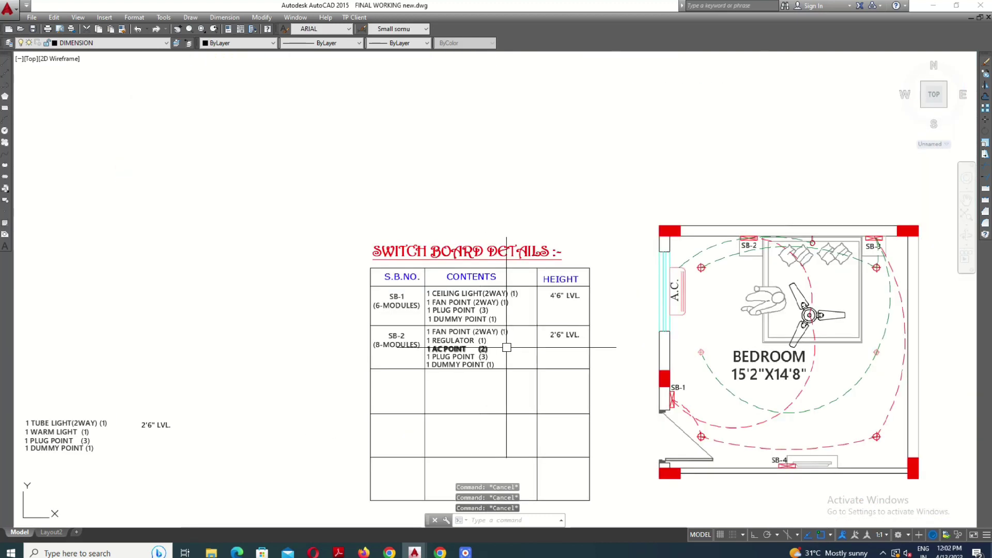
- Check the SB-3 label in the table's third row against SB-3 on the bedroom plan
scroll(747, 251, up, 2)
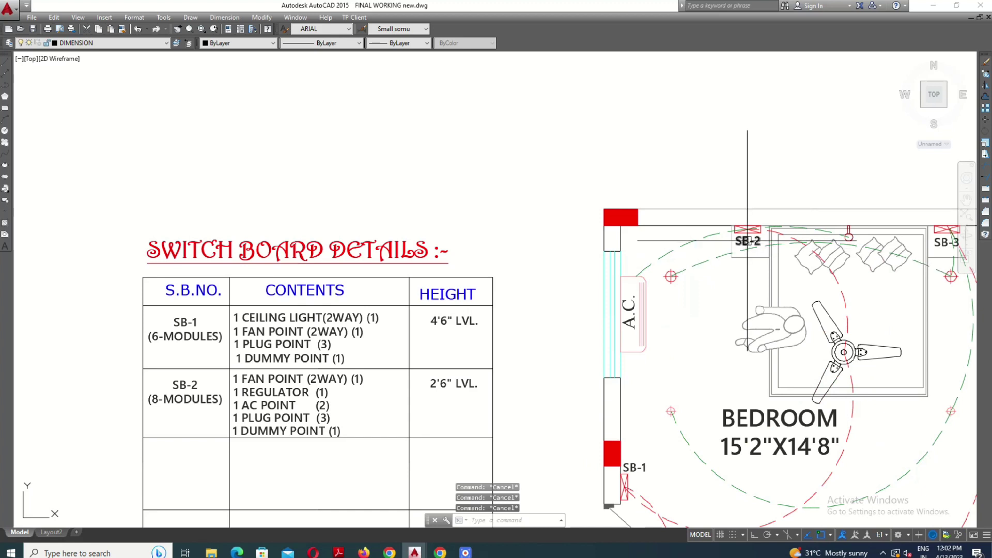
scroll(733, 254, up, 3)
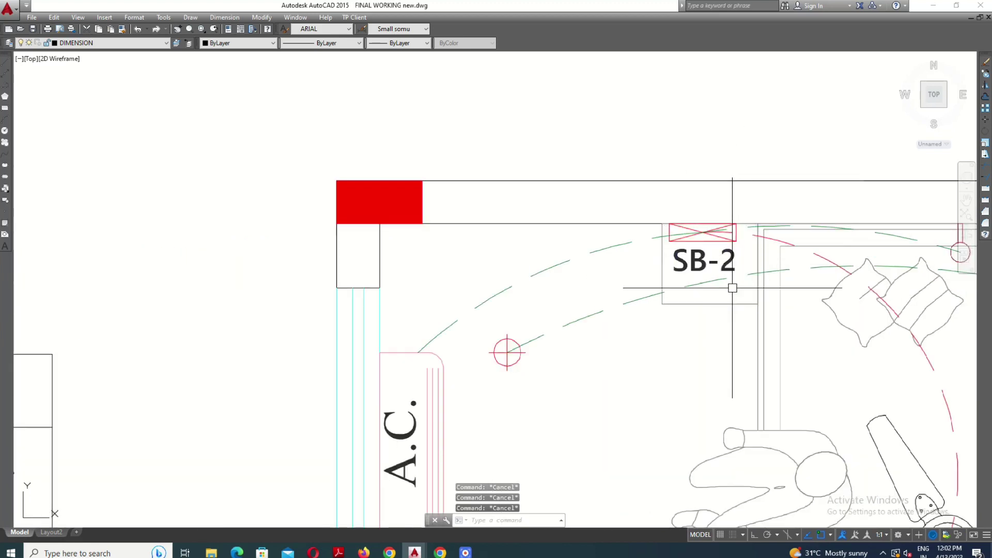
scroll(732, 288, down, 3)
scroll(732, 288, down, 4)
scroll(398, 315, up, 2)
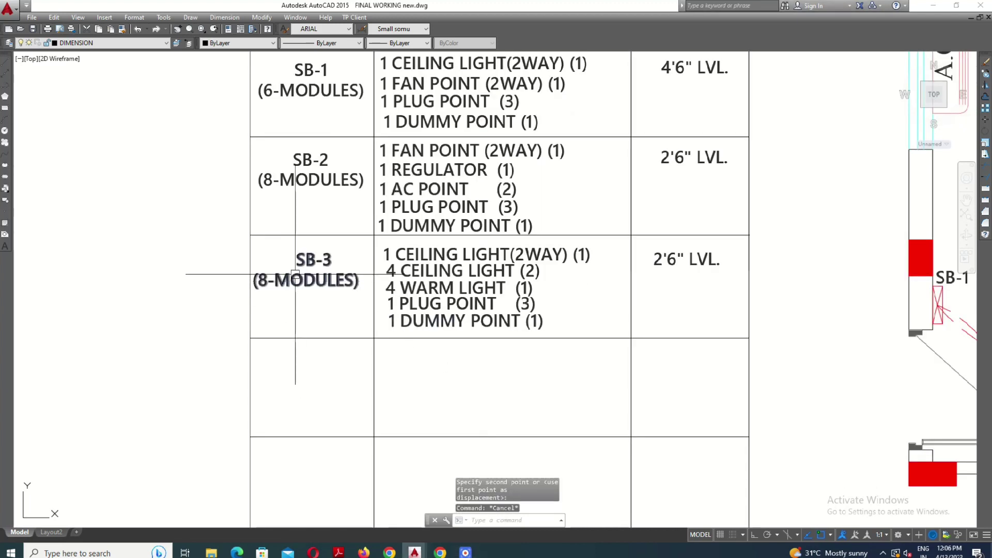
click(338, 287)
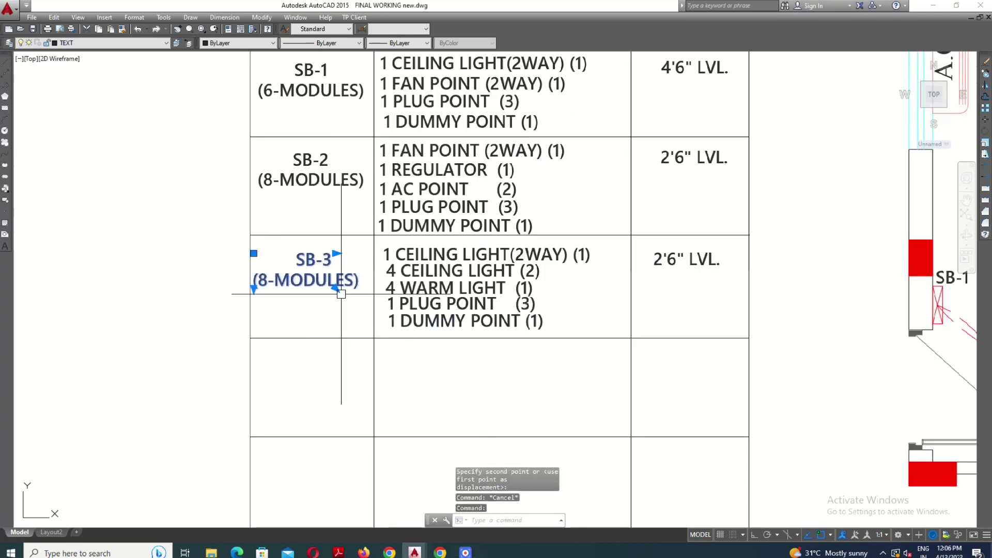
middle_drag(343, 305, 346, 321)
scroll(303, 299, down, 4)
scroll(646, 191, up, 4)
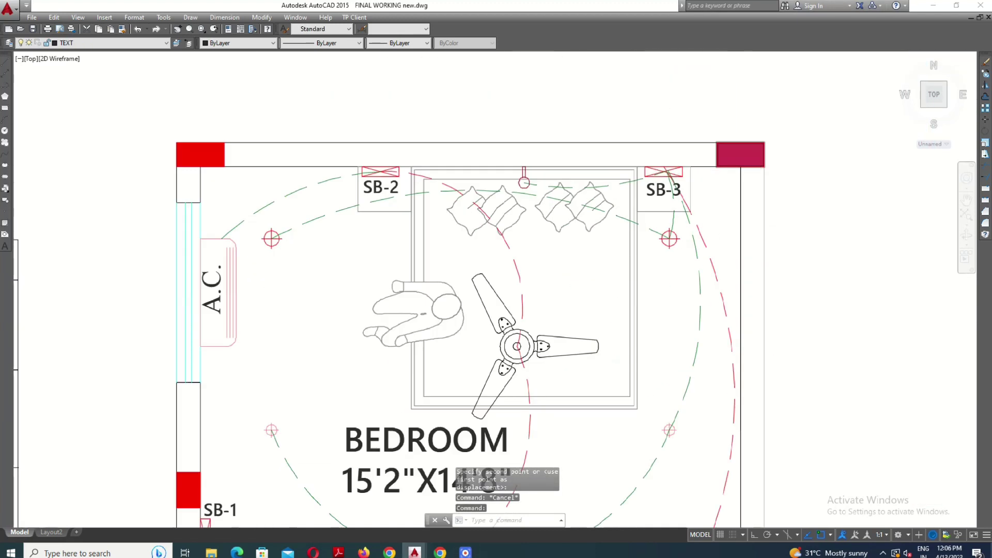
scroll(636, 195, up, 2)
click(635, 195)
scroll(636, 195, down, 5)
key(Escape)
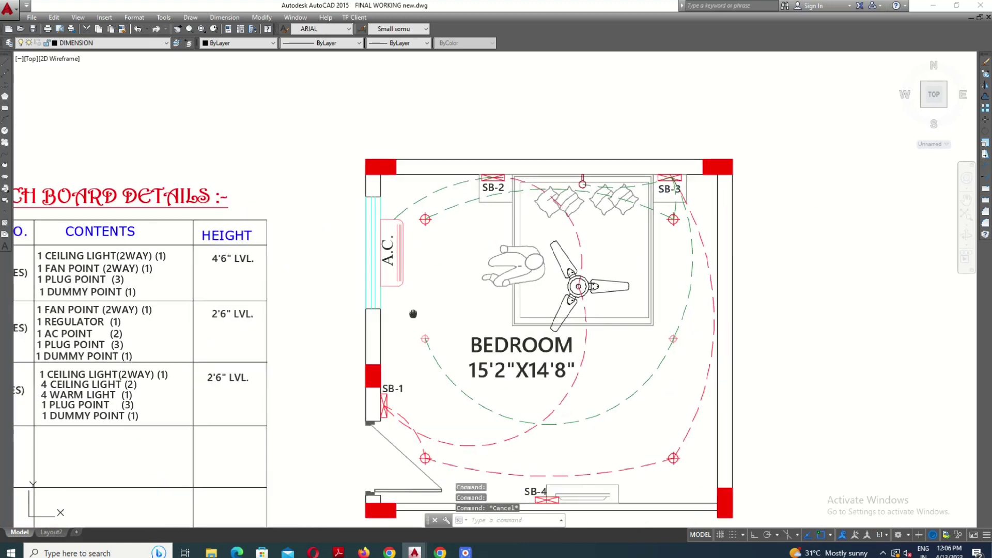
- Compare SB-3's first CEILING LIGHT line with the magenta dashed wiring arc on the plan
middle_drag(212, 357, 443, 283)
scroll(311, 298, up, 5)
click(247, 264)
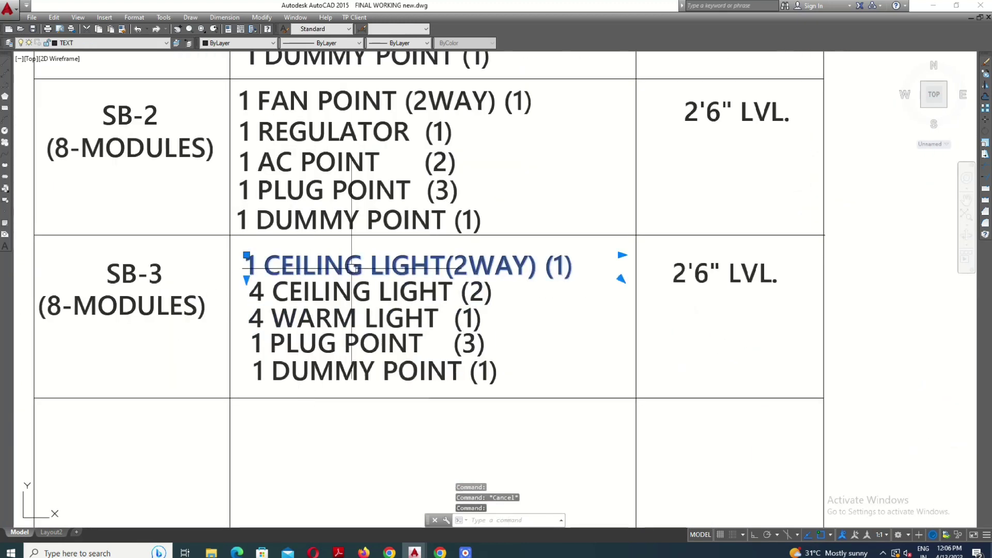
scroll(247, 265, down, 5)
middle_drag(563, 283, 349, 283)
click(685, 207)
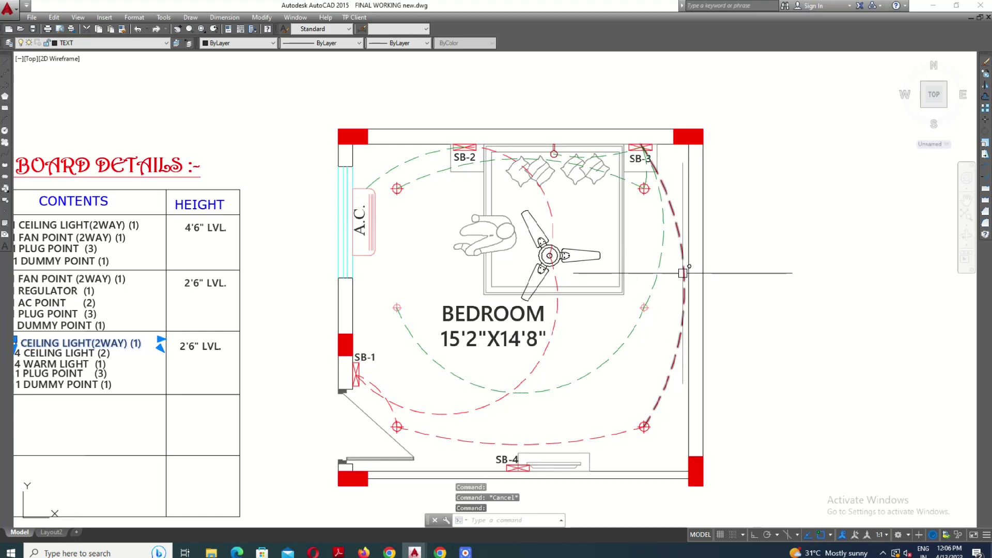
scroll(696, 206, down, 2)
scroll(497, 342, up, 4)
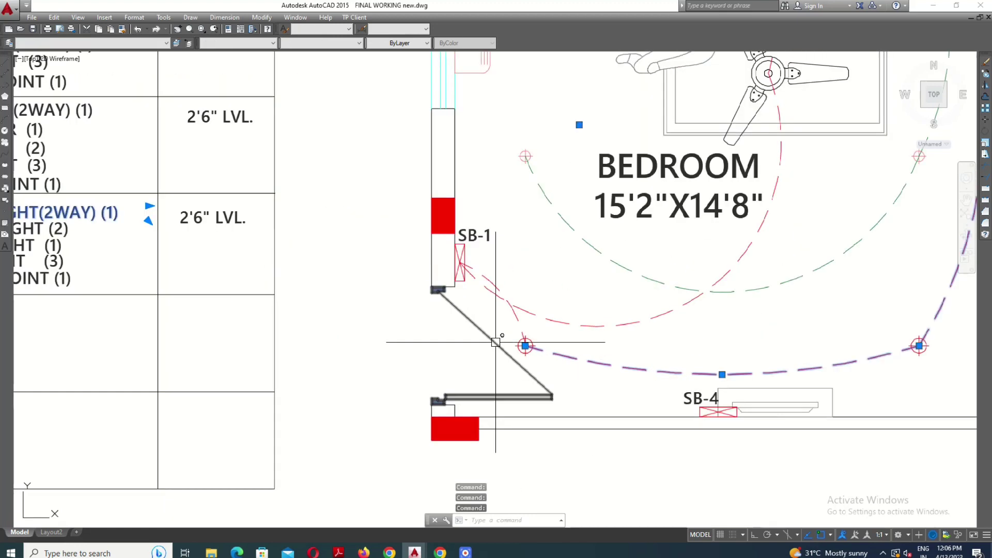
scroll(467, 324, down, 3)
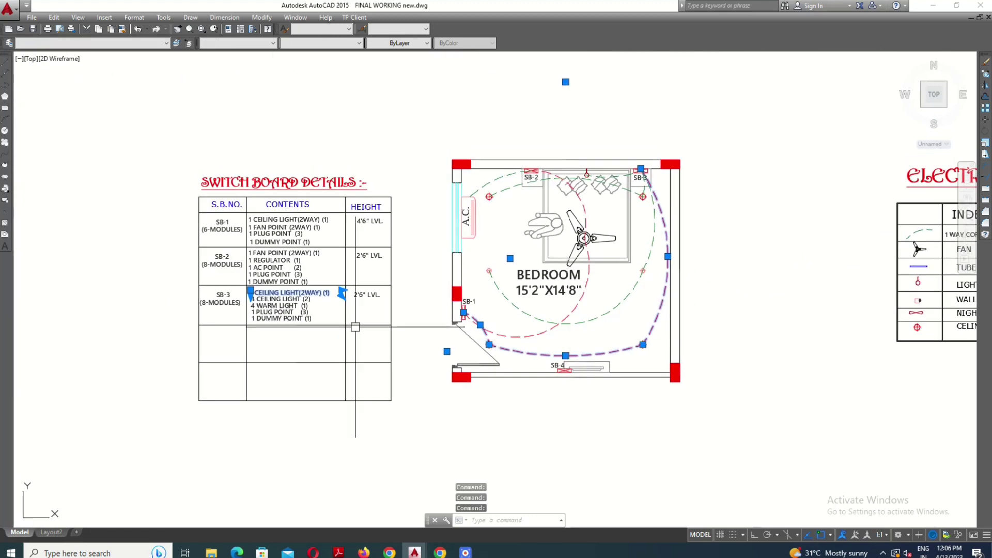
scroll(299, 321, up, 4)
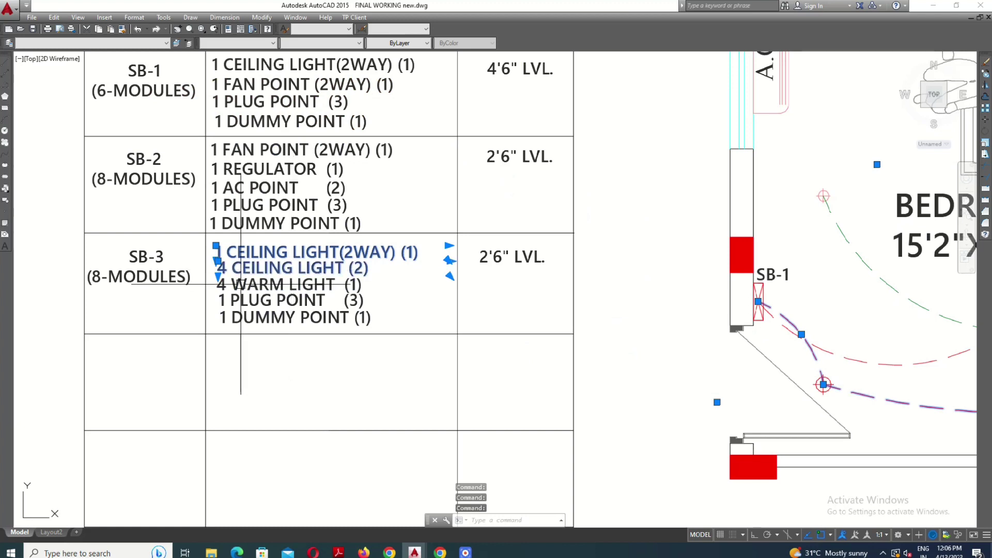
scroll(240, 284, down, 4)
key(Escape)
- Window-select the plan area spanning from SB-1 to SB-3
scroll(601, 341, up, 4)
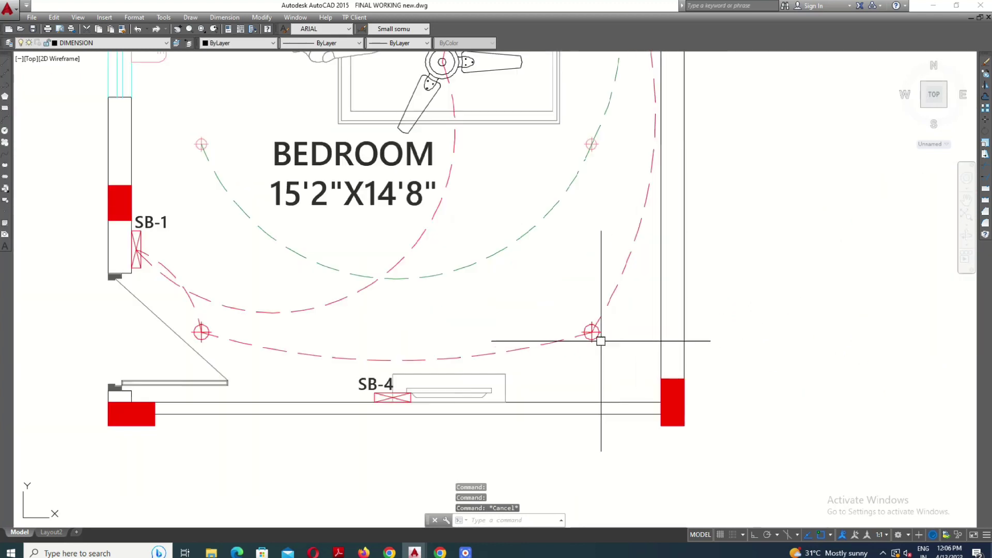
scroll(591, 333, down, 3)
scroll(588, 223, up, 2)
click(594, 222)
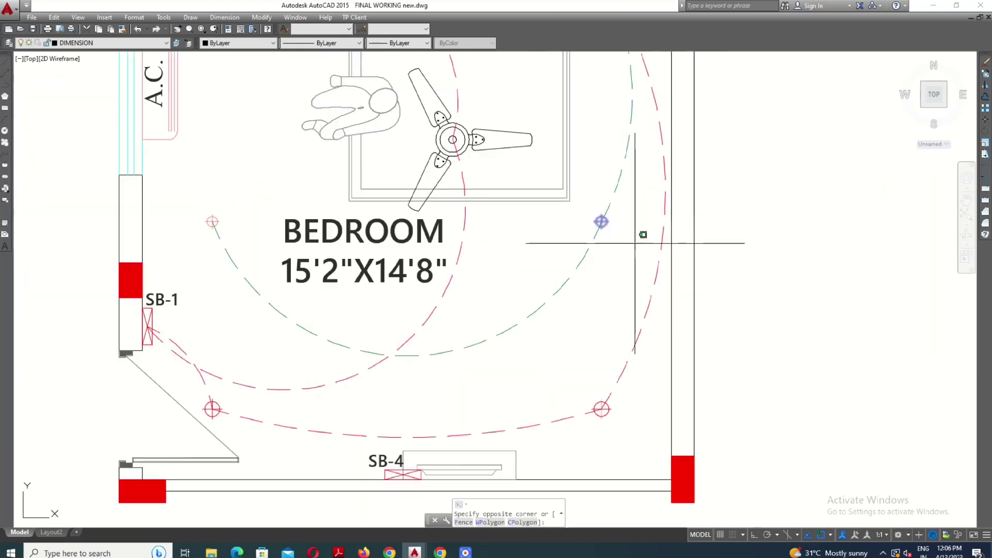
scroll(629, 245, down, 2)
key(Escape)
scroll(382, 224, up, 2)
click(327, 210)
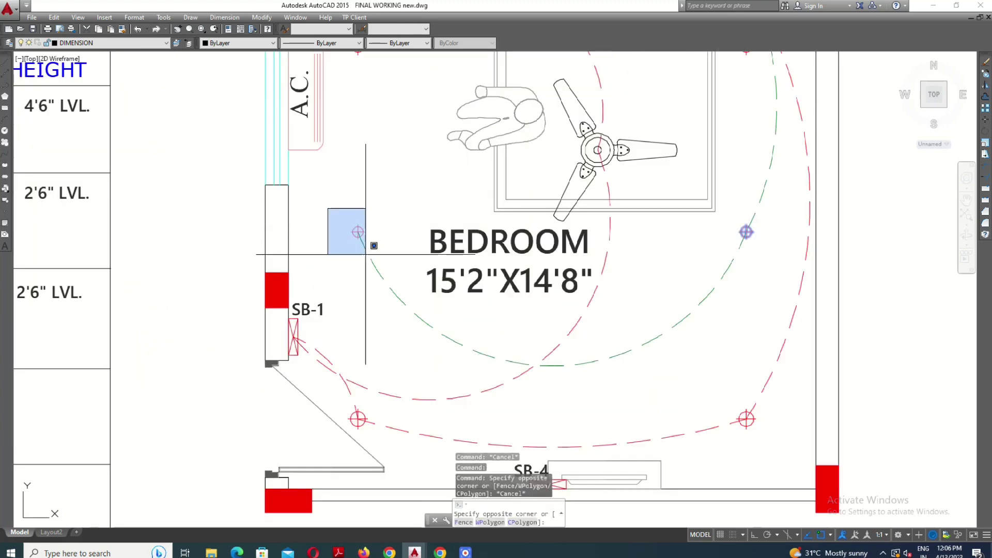
scroll(376, 265, down, 3)
scroll(364, 173, up, 4)
scroll(367, 174, down, 3)
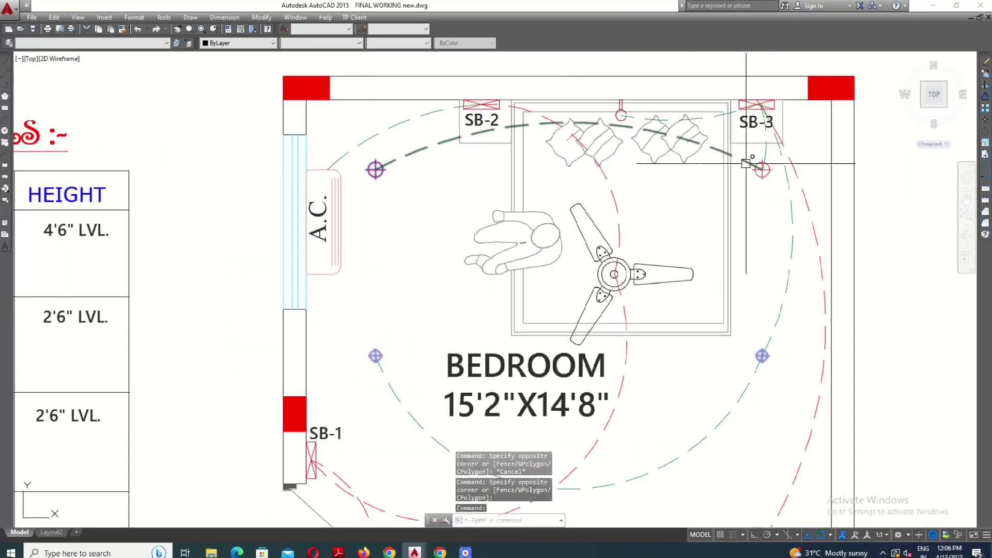
click(839, 180)
- Check SB-3's 4 CEILING LIGHT (2) line in the table
scroll(733, 211, down, 2)
scroll(343, 233, up, 5)
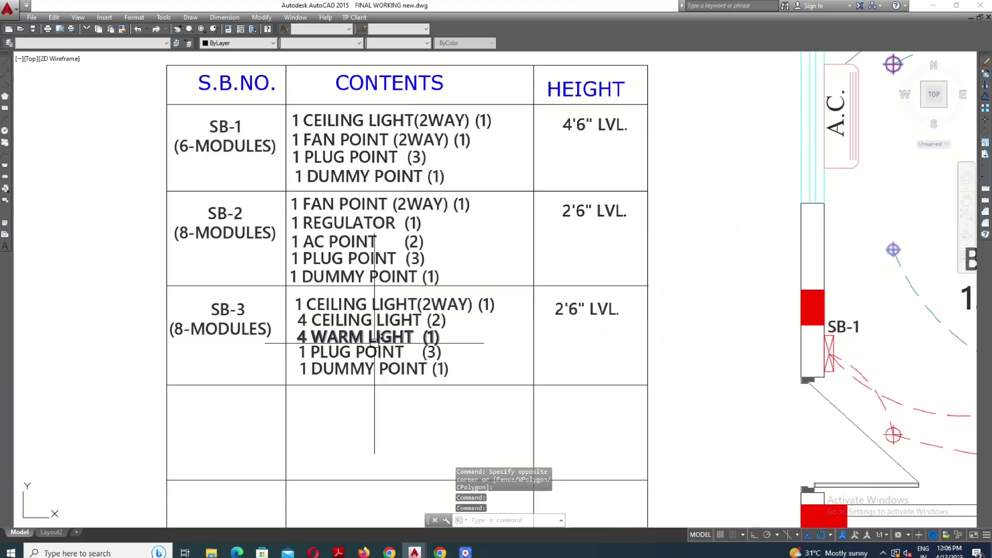
scroll(310, 310, up, 3)
click(307, 292)
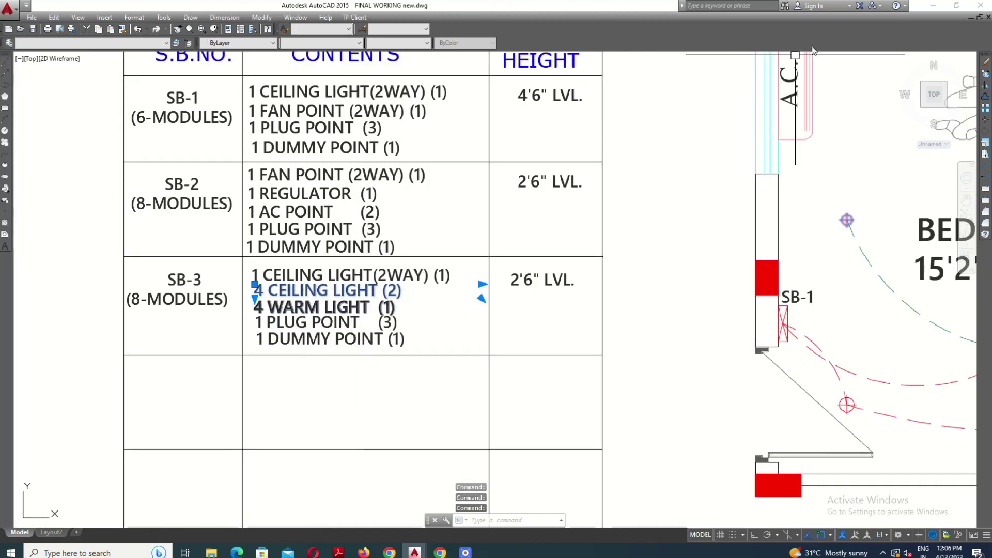
key(Escape)
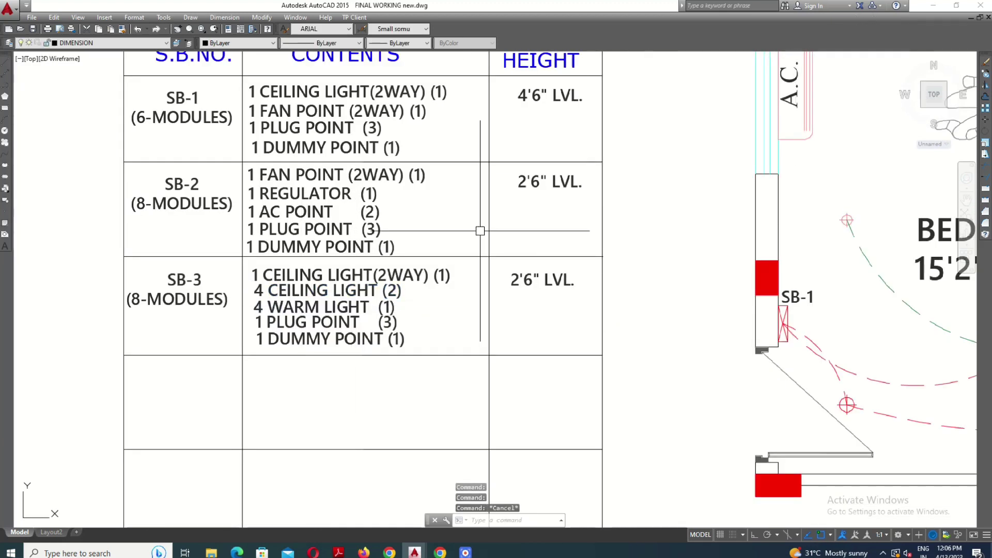
middle_drag(354, 306, 348, 309)
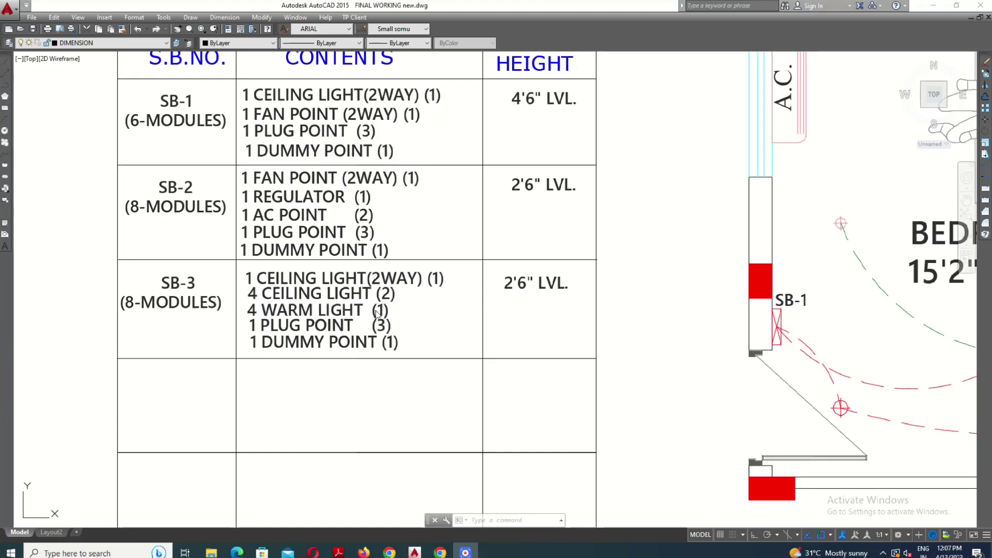
key(Escape)
key(Escape)
- Match the dashed wiring arc near SB-3 to the 4 CEILING LIGHT (2) entry
scroll(378, 312, down, 4)
scroll(833, 191, up, 2)
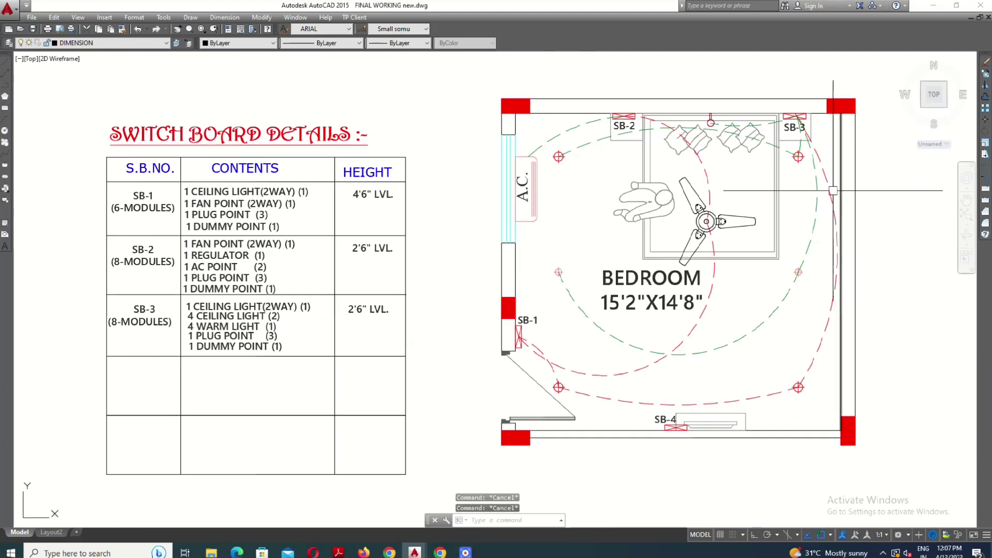
scroll(798, 143, up, 2)
scroll(789, 146, down, 2)
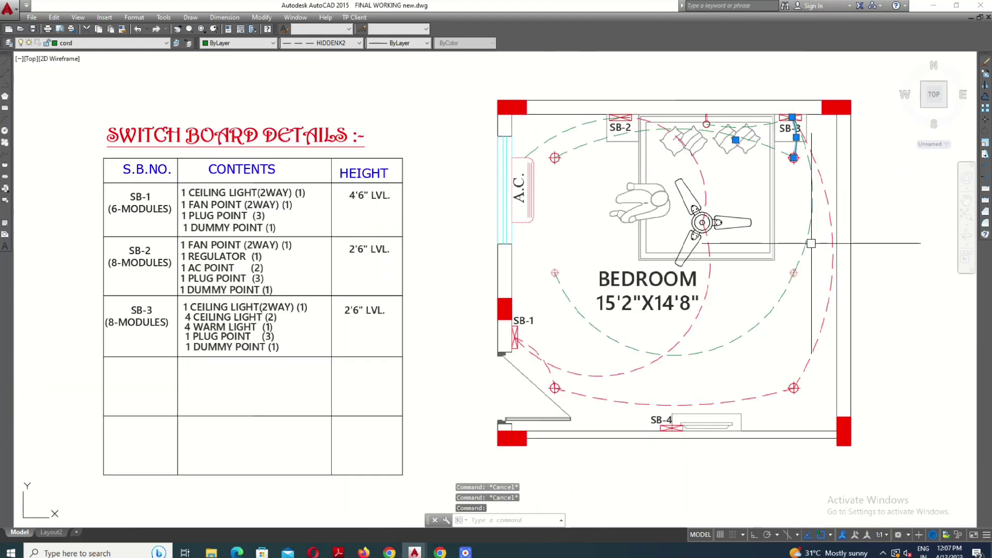
click(784, 301)
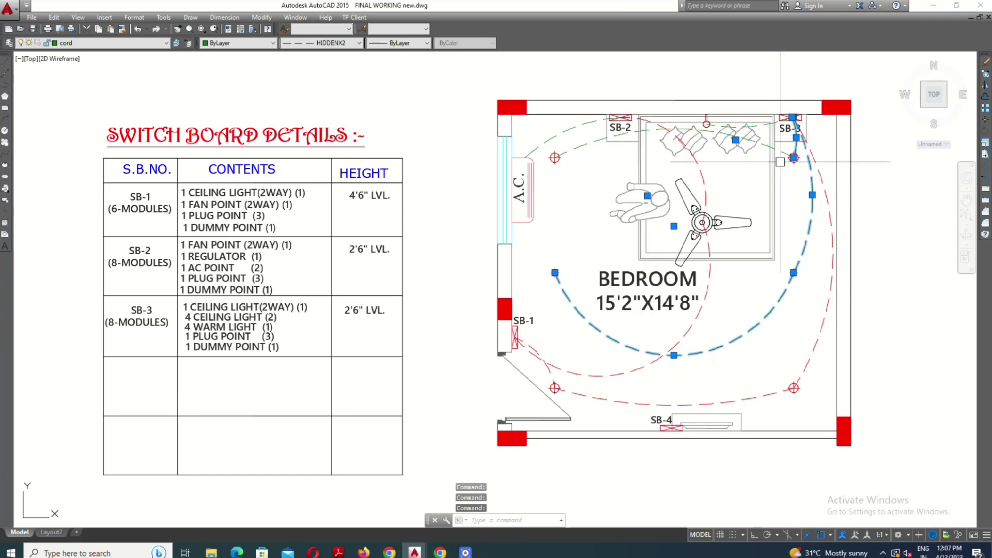
scroll(780, 149, down, 2)
scroll(445, 258, up, 6)
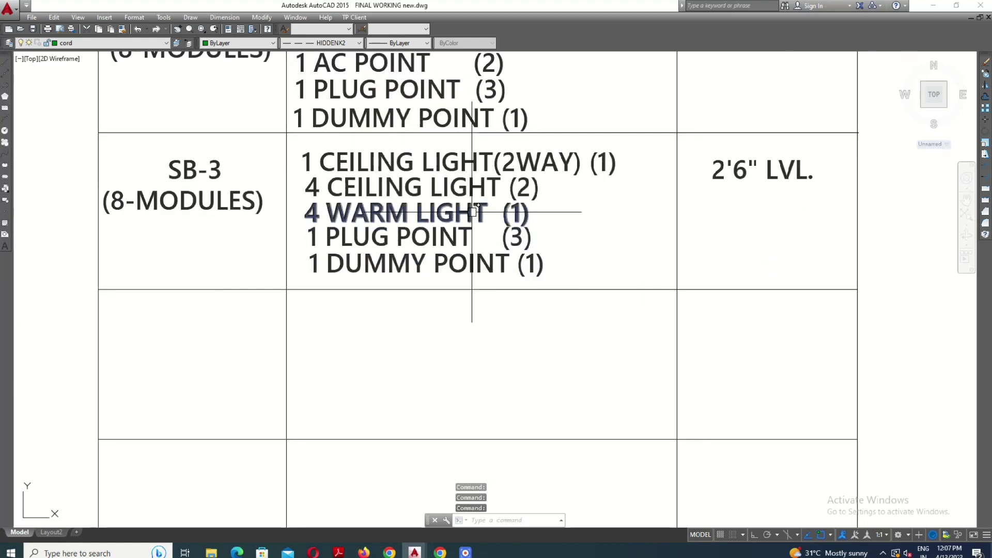
click(465, 188)
scroll(455, 248, down, 2)
scroll(436, 285, down, 2)
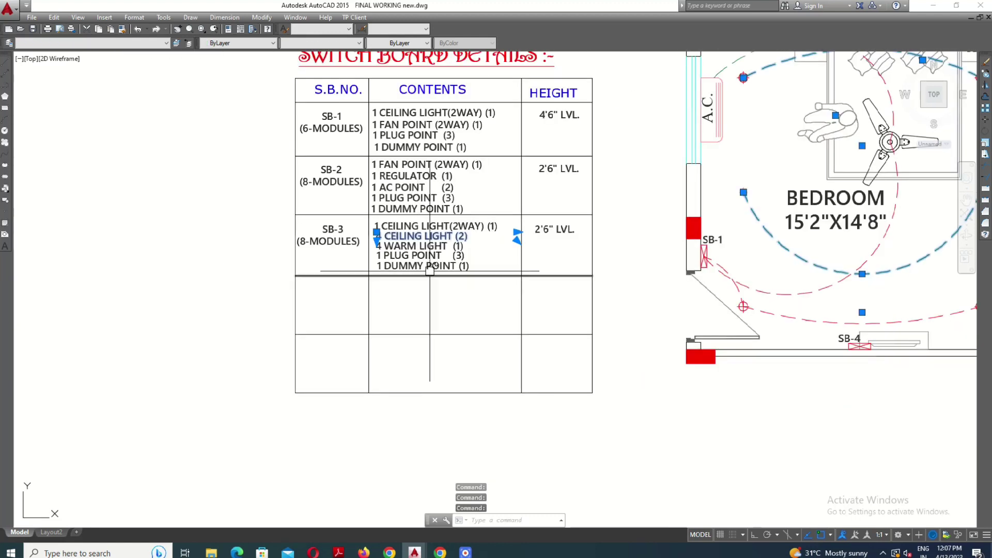
scroll(429, 269, down, 3)
scroll(438, 255, up, 2)
key(Escape)
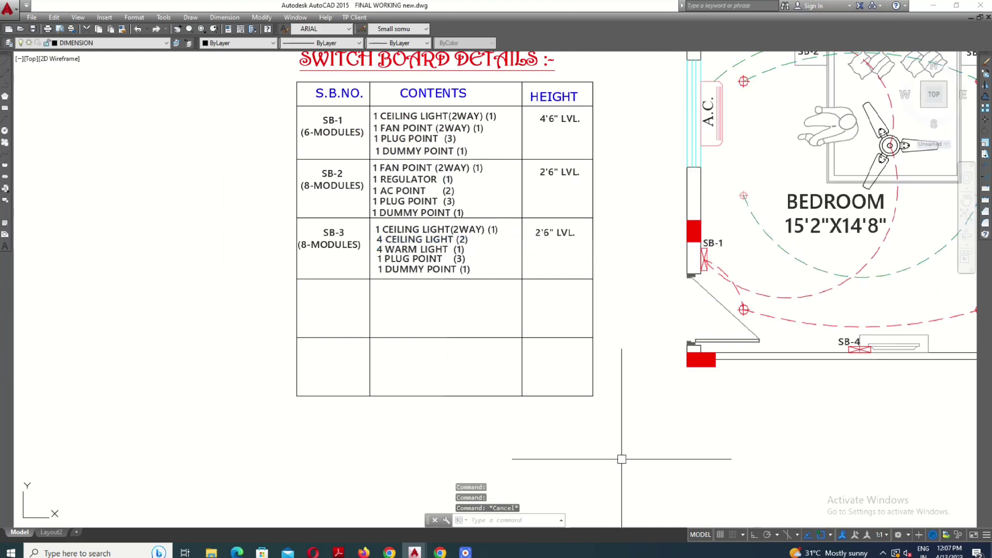
- Review SB-3's WARM LIGHT (1) line against the green dashed wire near the pillows
double_click(507, 315)
scroll(450, 272, up, 3)
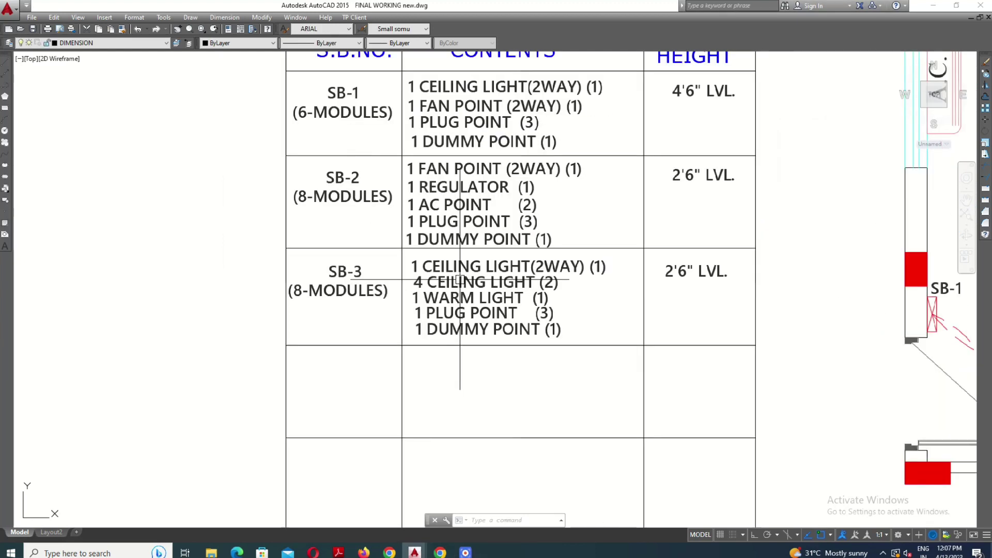
scroll(476, 310, up, 2)
click(444, 308)
scroll(514, 284, down, 6)
scroll(657, 210, up, 4)
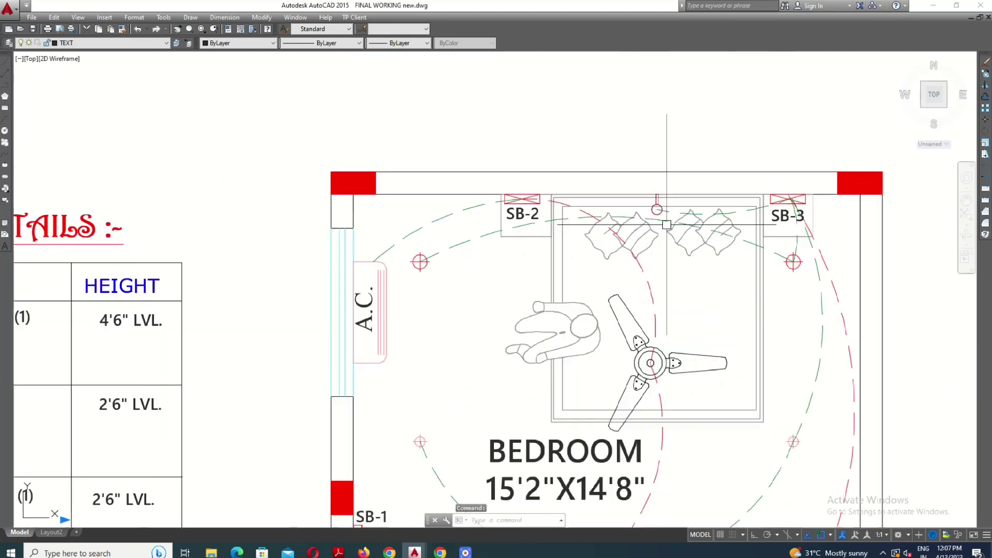
scroll(658, 211, up, 4)
click(681, 206)
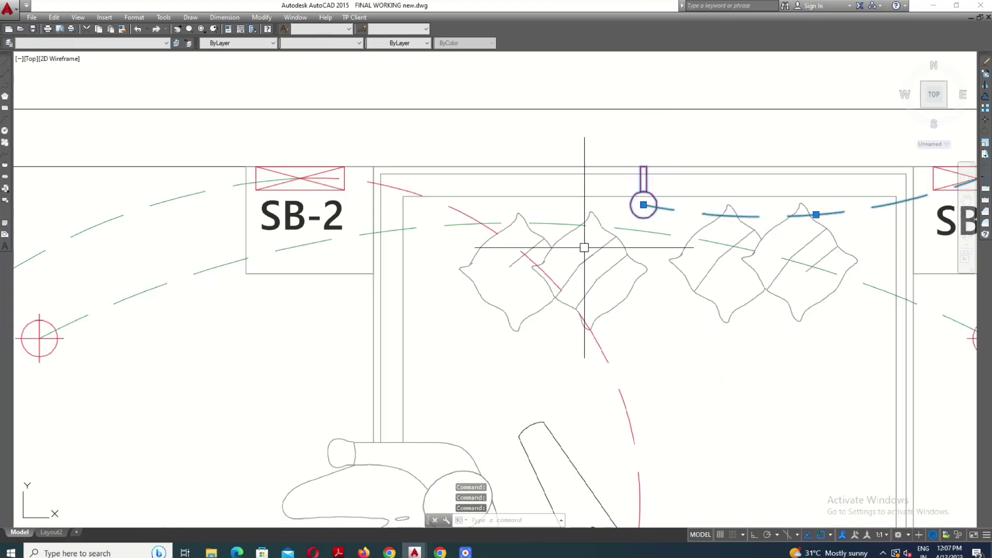
scroll(642, 258, down, 4)
scroll(729, 258, down, 2)
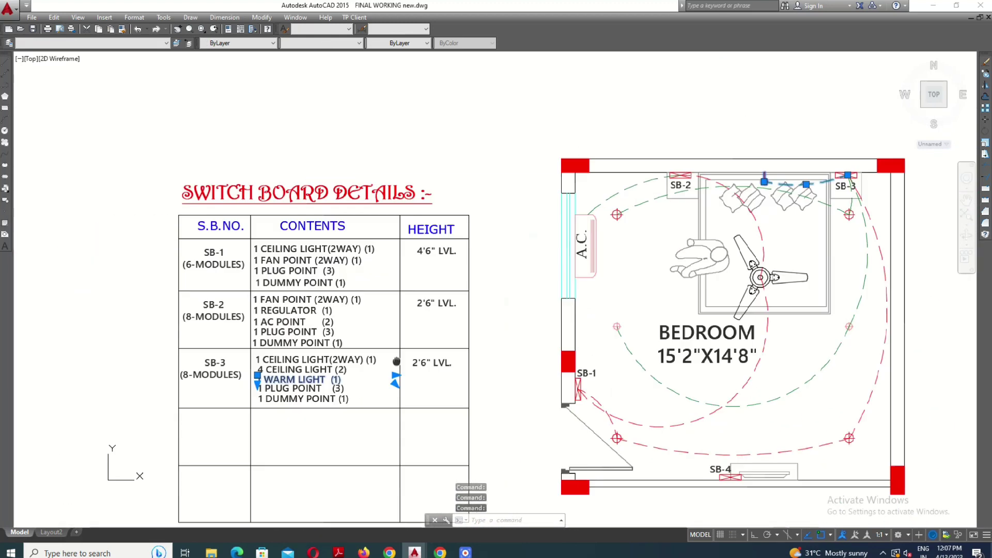
scroll(259, 403, up, 3)
key(Escape)
- Check SB-3's PLUG POINT (3) and DUMMY POINT lines
scroll(405, 332, up, 3)
click(423, 347)
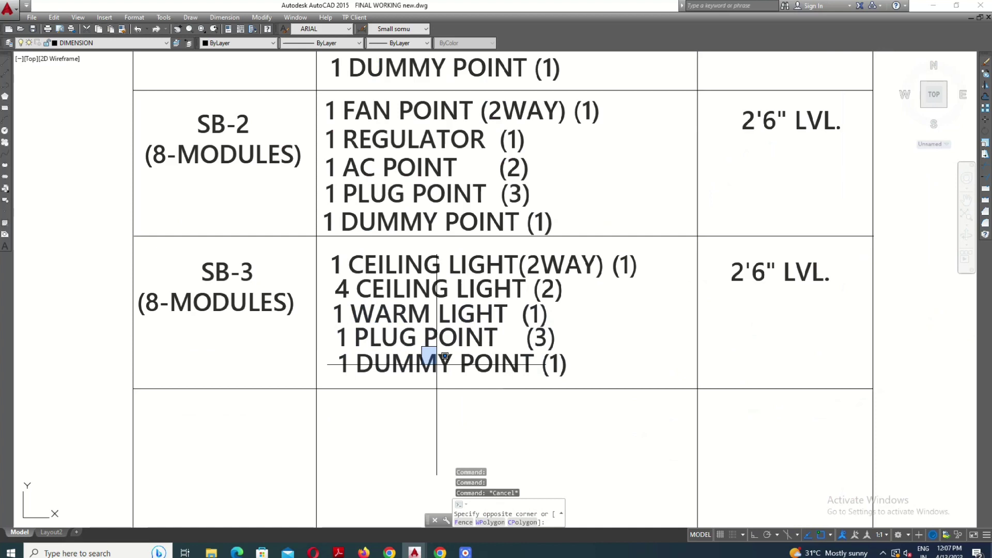
click(403, 319)
scroll(403, 320, down, 4)
scroll(441, 333, up, 2)
key(Escape)
click(441, 333)
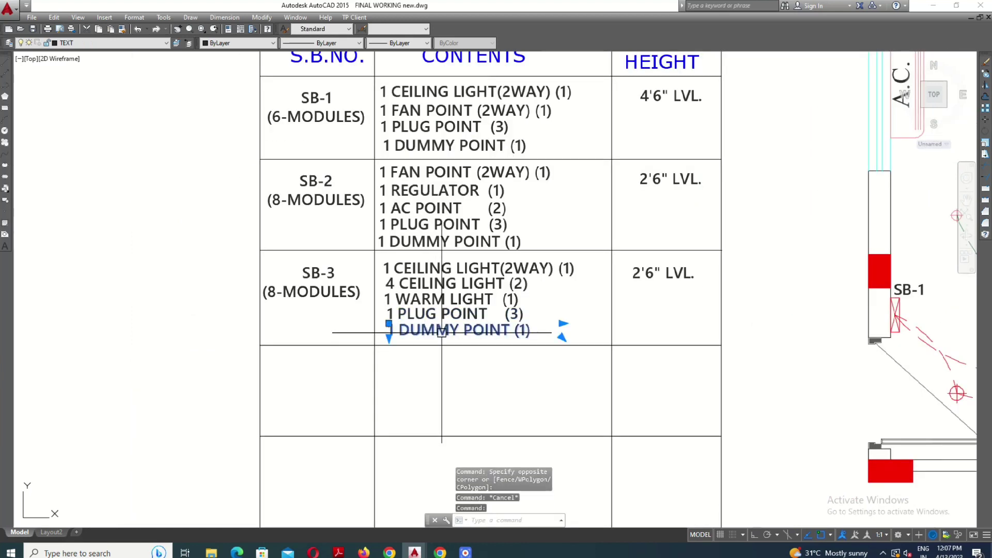
middle_drag(465, 351, 454, 321)
scroll(517, 297, up, 2)
key(Escape)
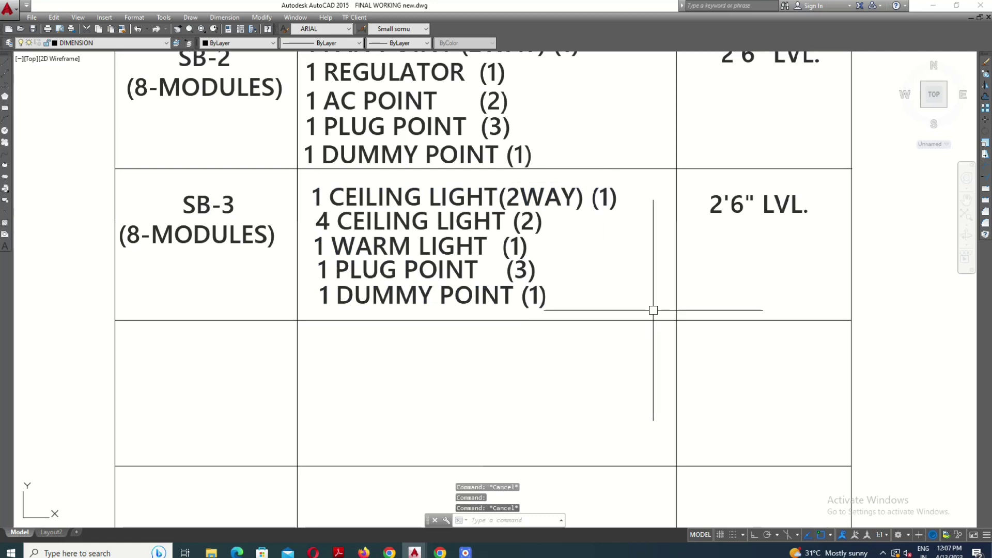
- Verify SB-3's 2'6" LVL. height text, then deselect and zoom out to the whole plan
middle_drag(640, 483, 670, 481)
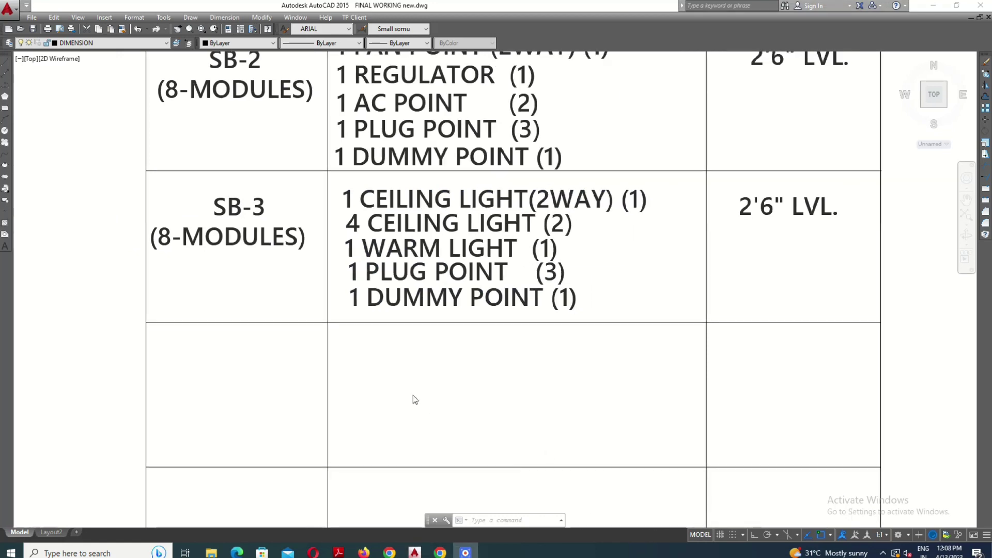
scroll(574, 339, down, 2)
click(637, 276)
scroll(443, 329, down, 2)
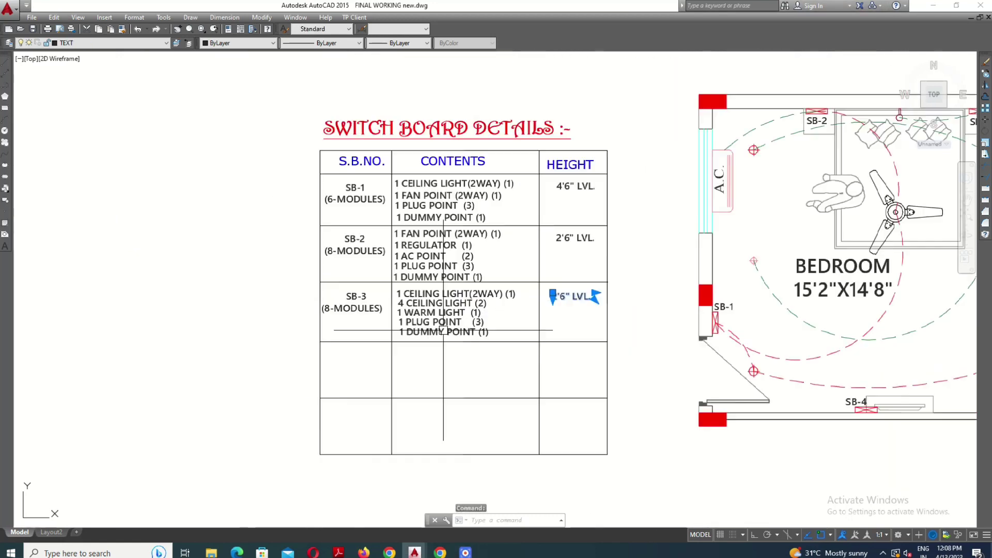
scroll(292, 332, down, 2)
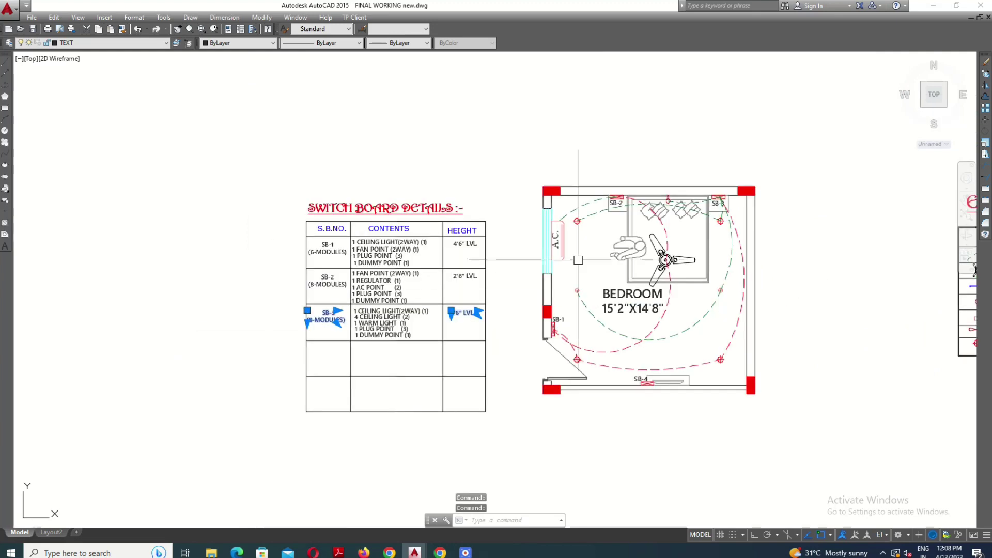
scroll(698, 165, up, 2)
scroll(765, 219, up, 2)
scroll(765, 219, down, 2)
scroll(765, 219, down, 2)
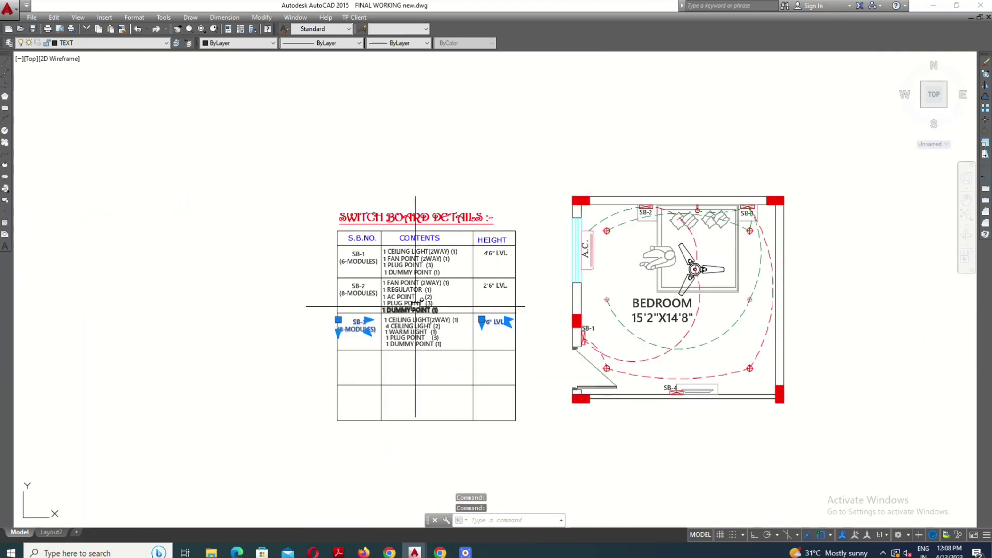
key(Escape)
scroll(324, 320, up, 2)
- Check the table's SB-4 (8-MODULES) label against the SB-4 wall on the bedroom plan
middle_drag(325, 320, 331, 302)
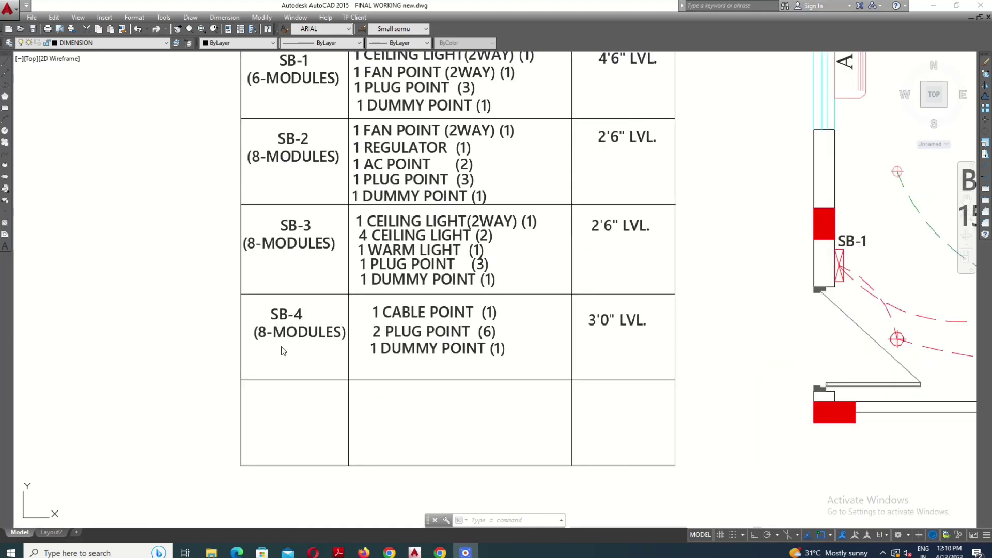
scroll(283, 351, up, 2)
scroll(303, 355, up, 1)
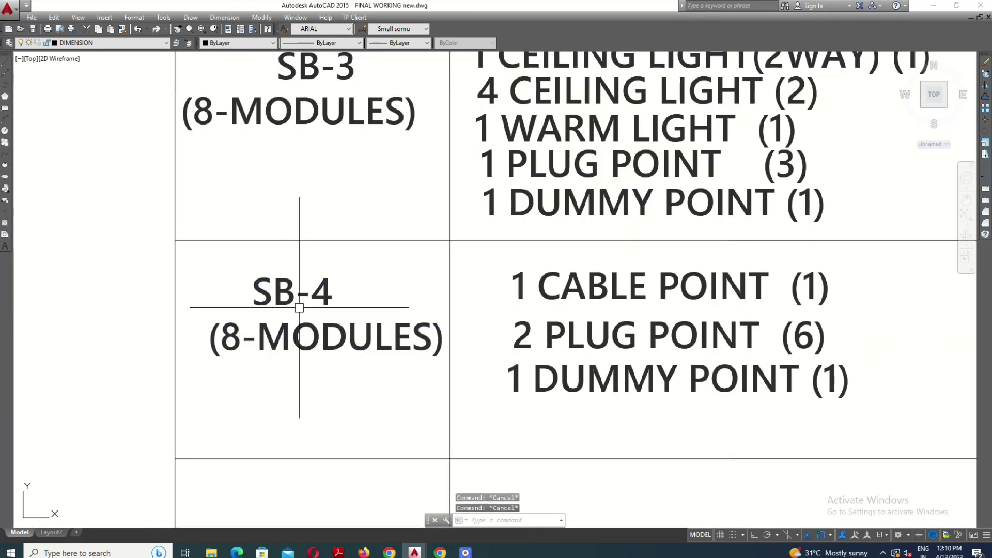
click(303, 354)
scroll(146, 385, down, 5)
mouse_move(655, 397)
middle_down()
mouse_move(453, 389)
mouse_move(510, 344)
middle_up()
scroll(454, 389, up, 5)
scroll(542, 320, up, 2)
scroll(720, 354, down, 3)
scroll(813, 331, down, 2)
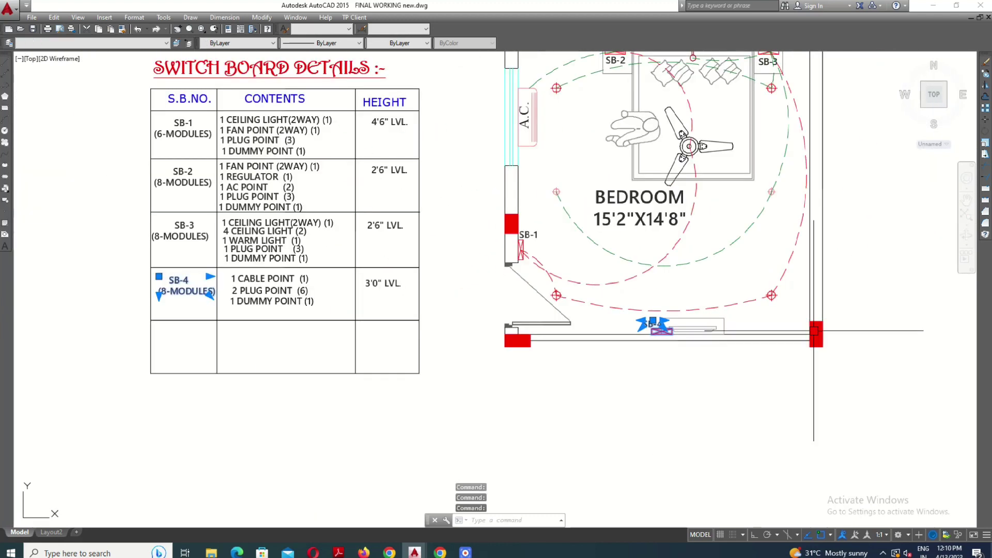
scroll(814, 331, down, 1)
scroll(332, 288, up, 2)
scroll(450, 323, up, 4)
key(Escape)
- Review SB-4's contents: 1 CABLE POINT (1), 2 PLUG POINT (6), 1 DUMMY POINT (1)
scroll(524, 288, up, 2)
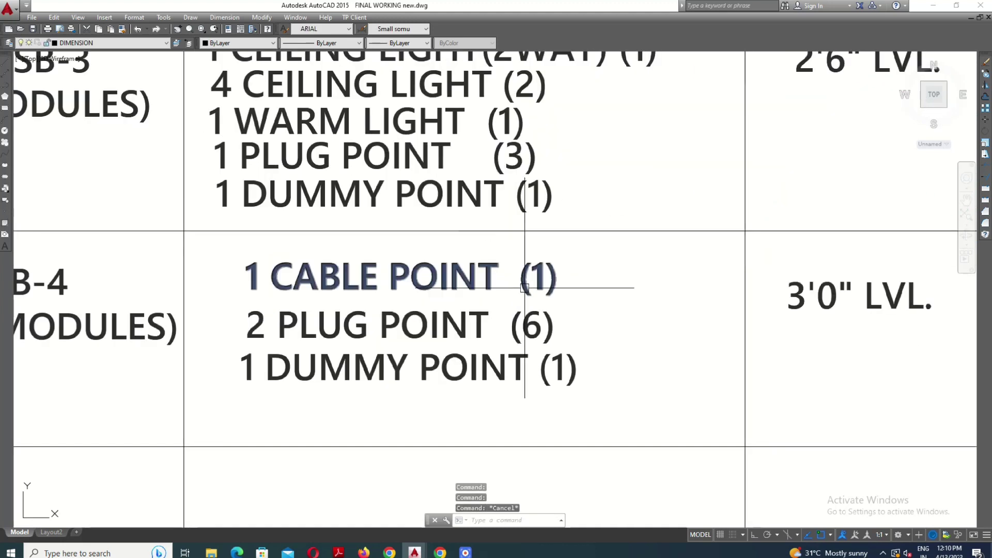
click(524, 288)
middle_drag(524, 288, 514, 258)
key(Escape)
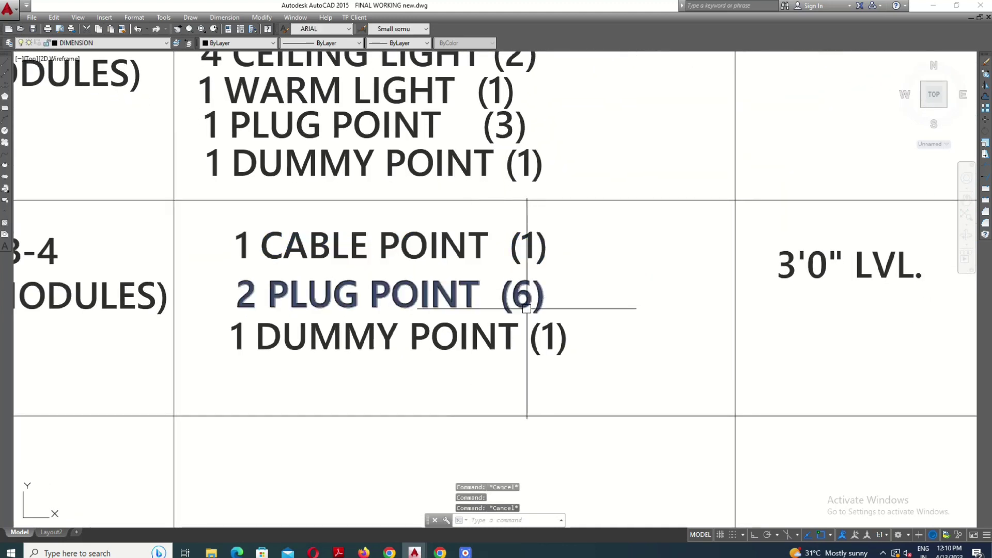
click(246, 302)
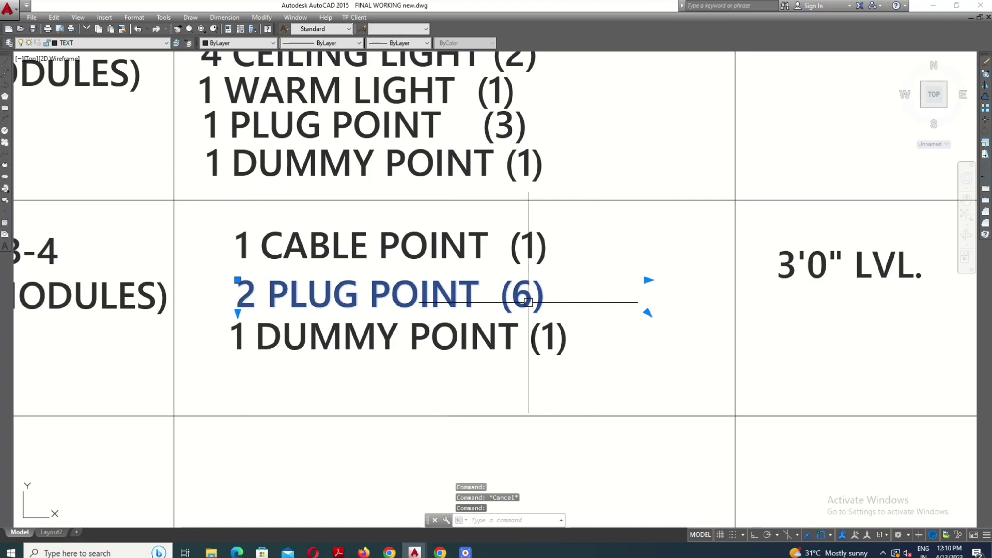
scroll(532, 300, down, 1)
key(Escape)
click(549, 311)
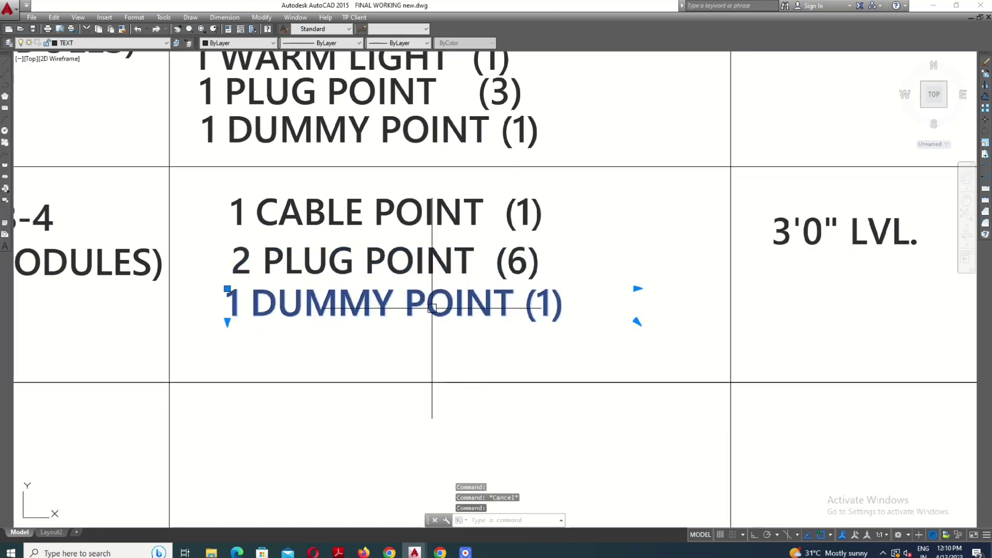
key(Escape)
scroll(395, 337, down, 3)
- Confirm SB-4's 3'0" LVL. height and the table header, comparing the table with the plan
middle_drag(395, 338, 354, 354)
middle_drag(490, 382, 492, 435)
key(Escape)
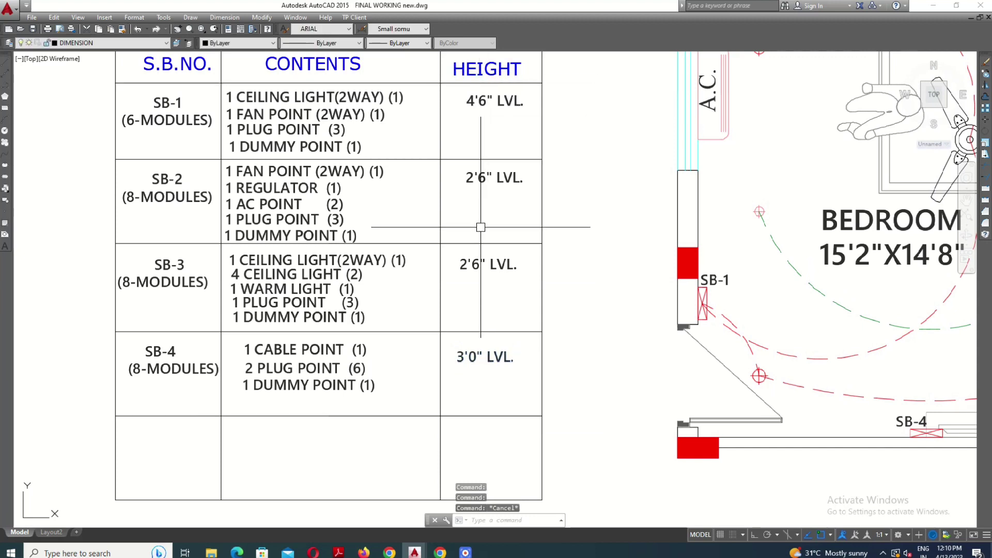
middle_drag(523, 331, 523, 349)
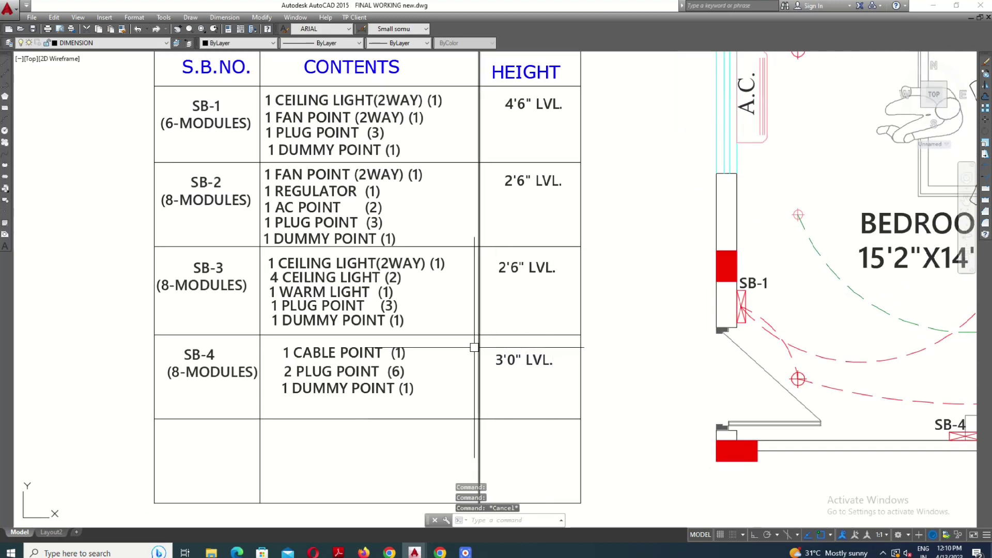
middle_drag(462, 400, 462, 409)
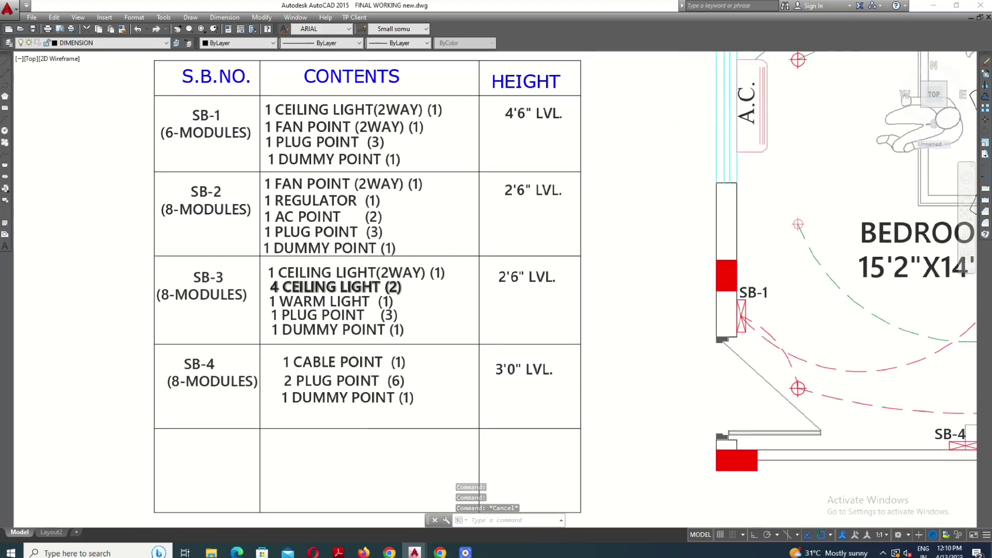
scroll(268, 267, down, 2)
scroll(746, 366, up, 2)
scroll(702, 356, up, 2)
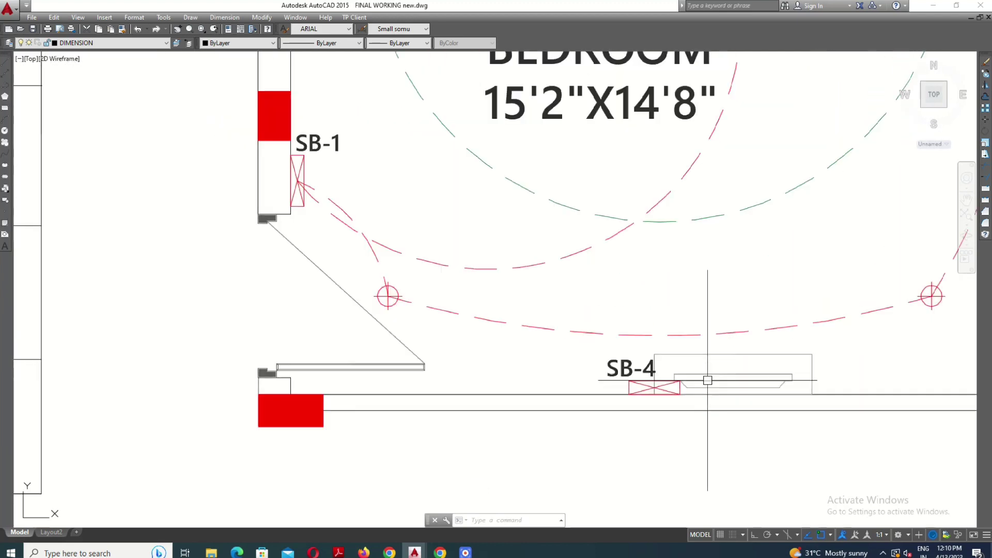
scroll(622, 378, down, 4)
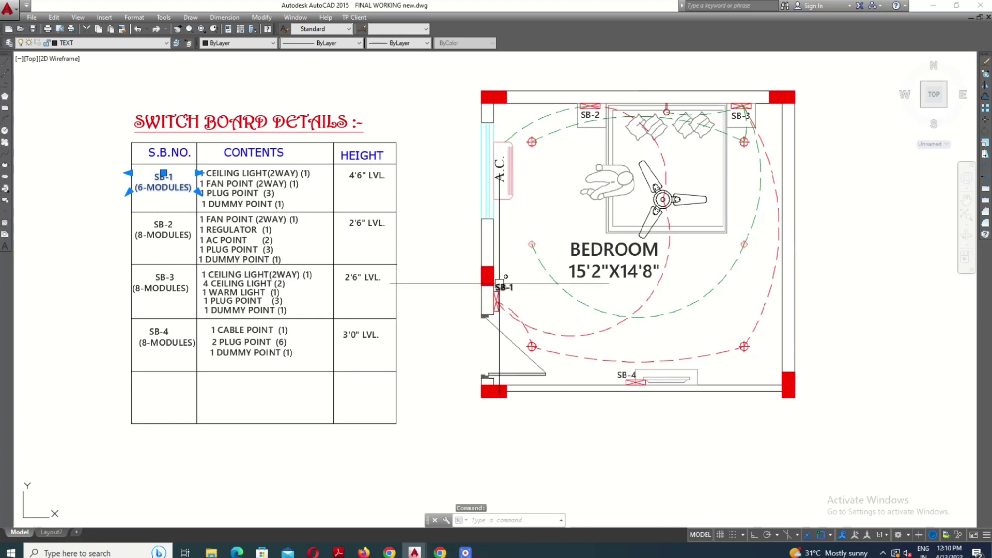
scroll(500, 284, up, 3)
scroll(485, 310, down, 5)
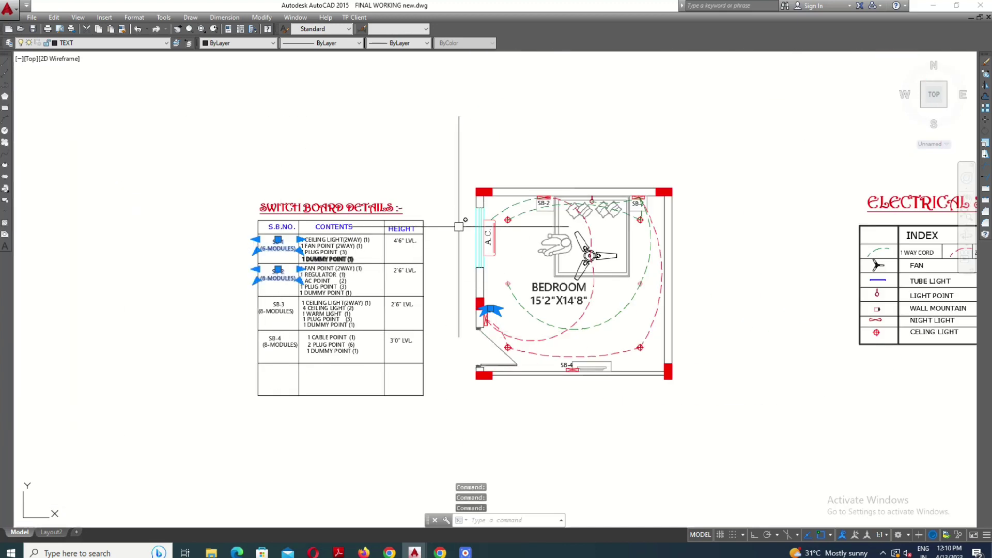
scroll(499, 231, up, 3)
scroll(611, 170, up, 2)
click(599, 166)
scroll(647, 225, down, 4)
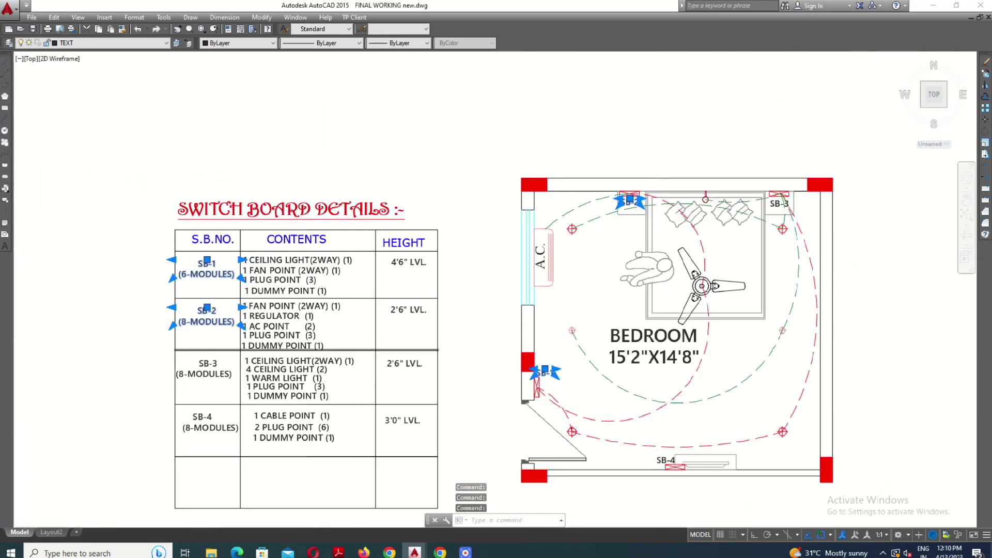
scroll(188, 355, up, 2)
click(207, 364)
scroll(185, 362, down, 2)
scroll(778, 212, up, 3)
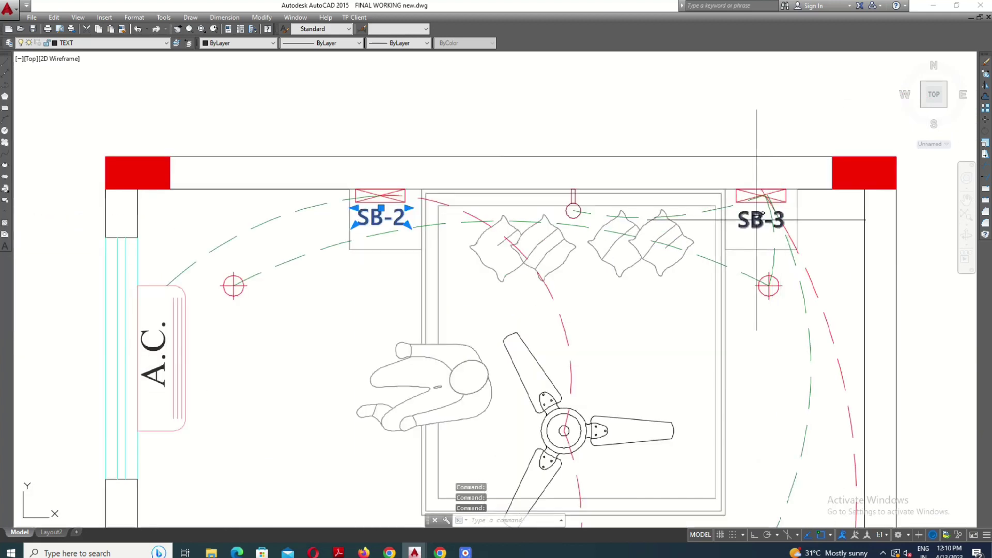
scroll(796, 189, down, 3)
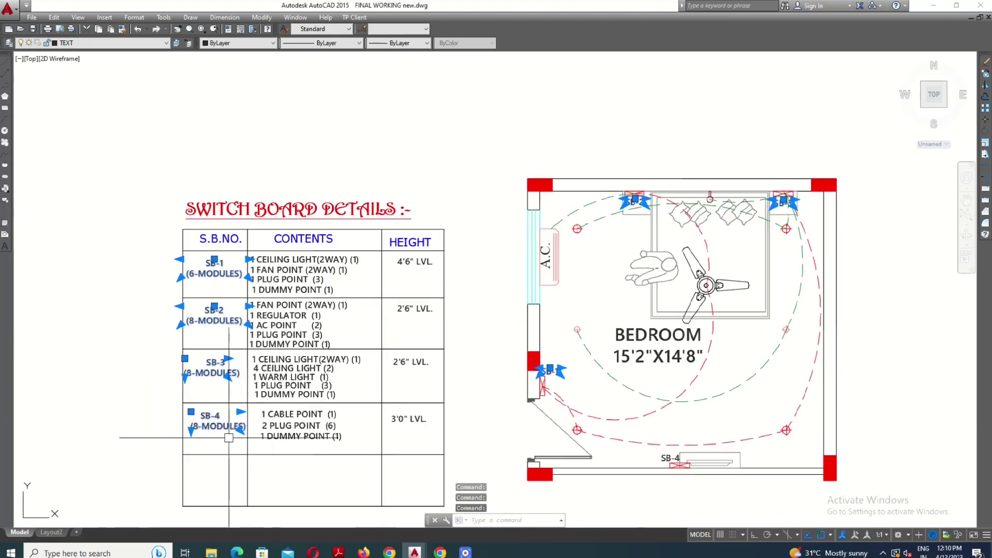
middle_drag(229, 437, 238, 347)
scroll(698, 383, up, 3)
scroll(697, 383, up, 1)
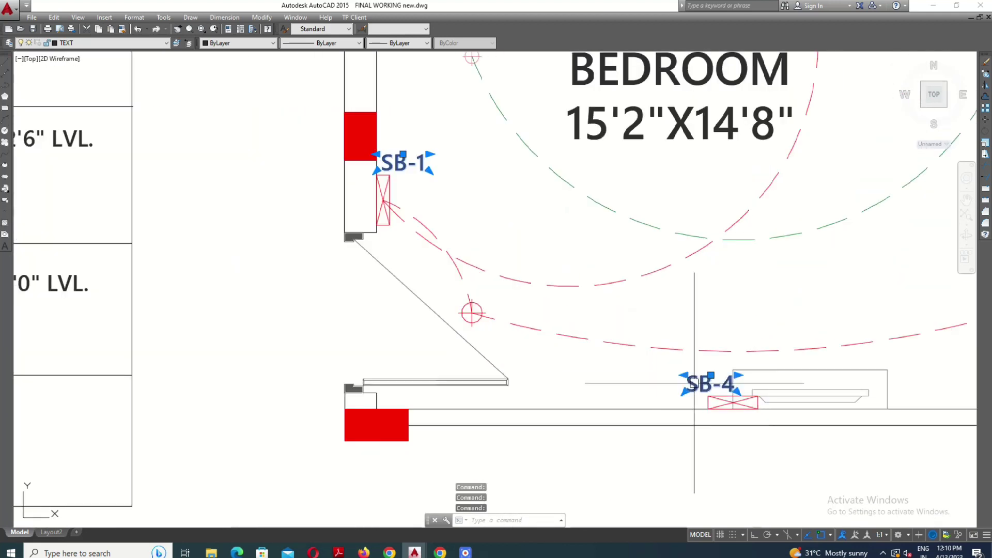
scroll(694, 383, down, 3)
mouse_move(553, 289)
middle_down()
mouse_move(531, 300)
mouse_move(571, 331)
middle_up()
key(Escape)
middle_drag(646, 437, 648, 370)
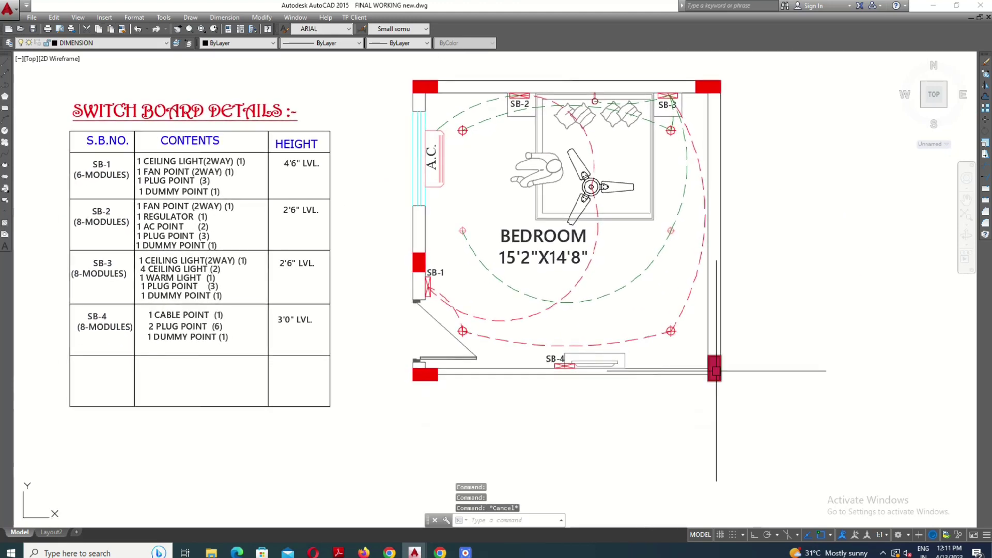
scroll(669, 376, down, 2)
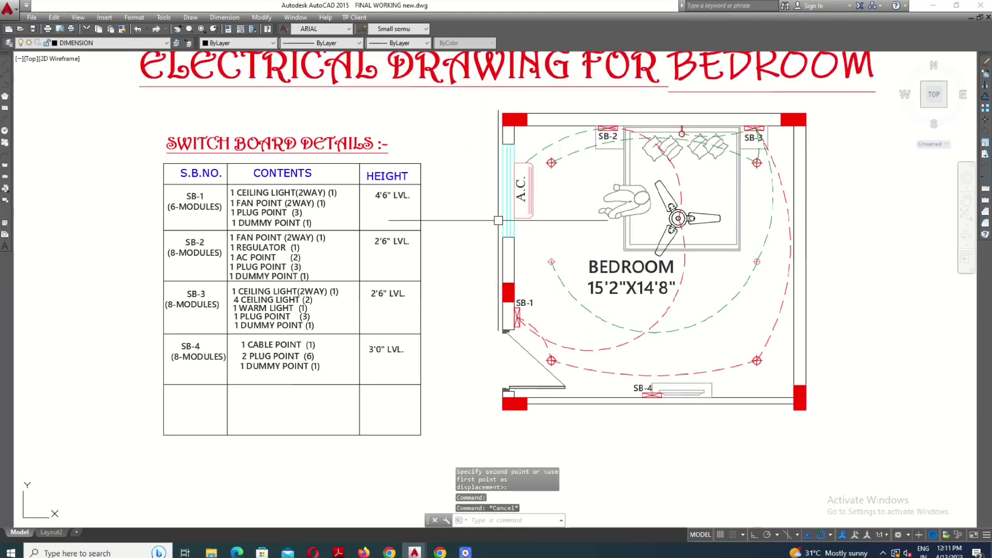
middle_drag(534, 352, 539, 340)
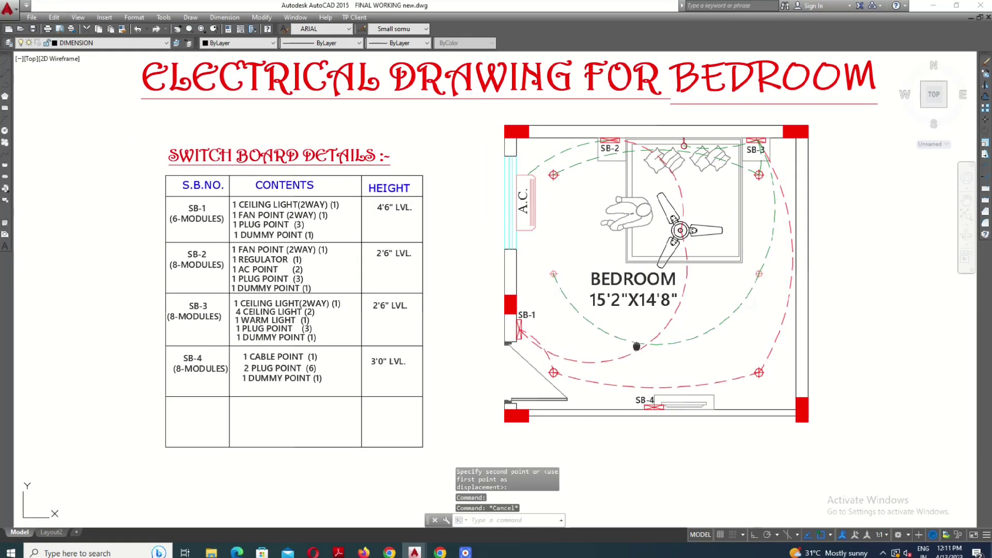
middle_drag(636, 346, 640, 293)
middle_drag(610, 344, 601, 416)
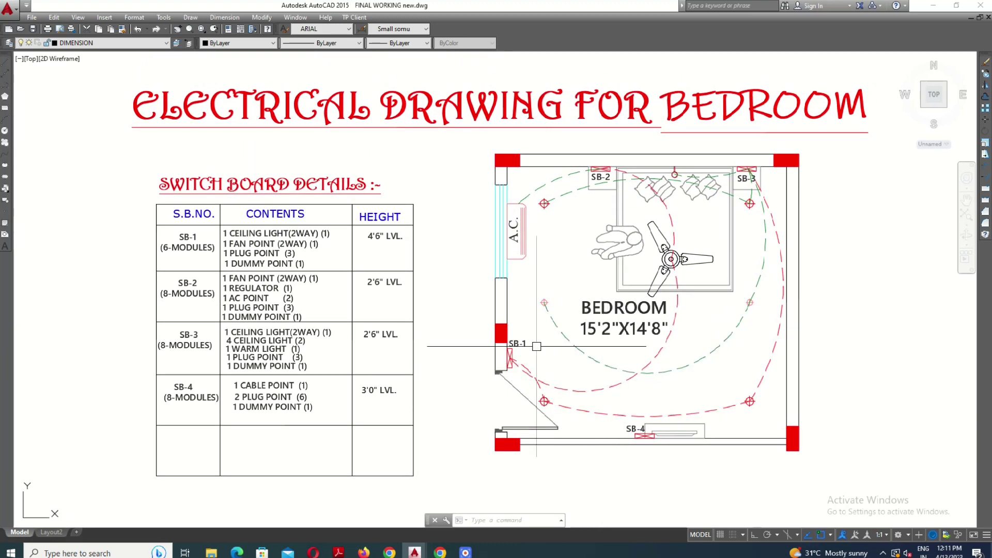
middle_drag(495, 290, 494, 306)
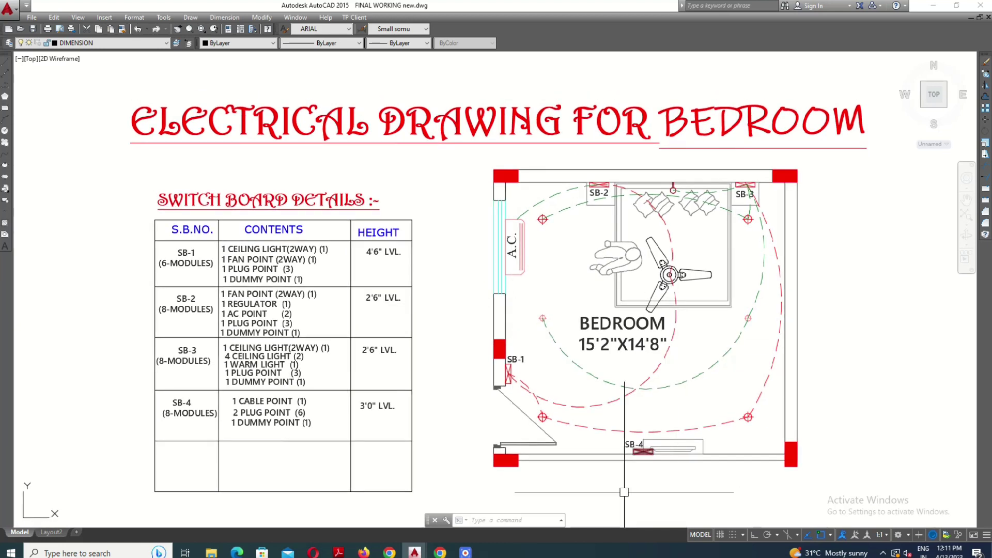